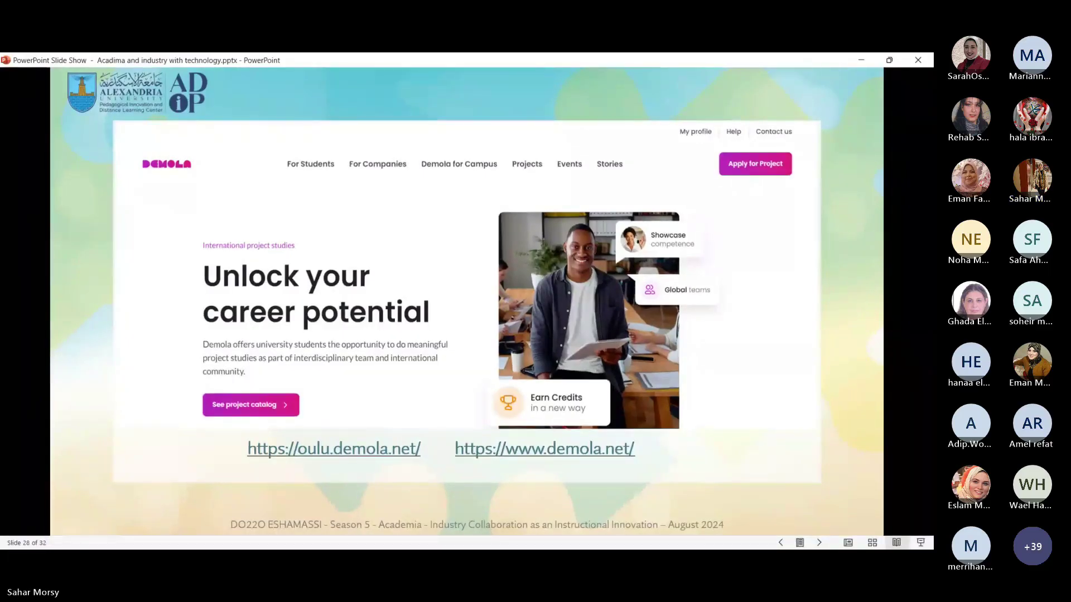
- Leave the slide show after the Microsoft Loop slide and open Loop from the Microsoft 365 page in the browser
key(Right)
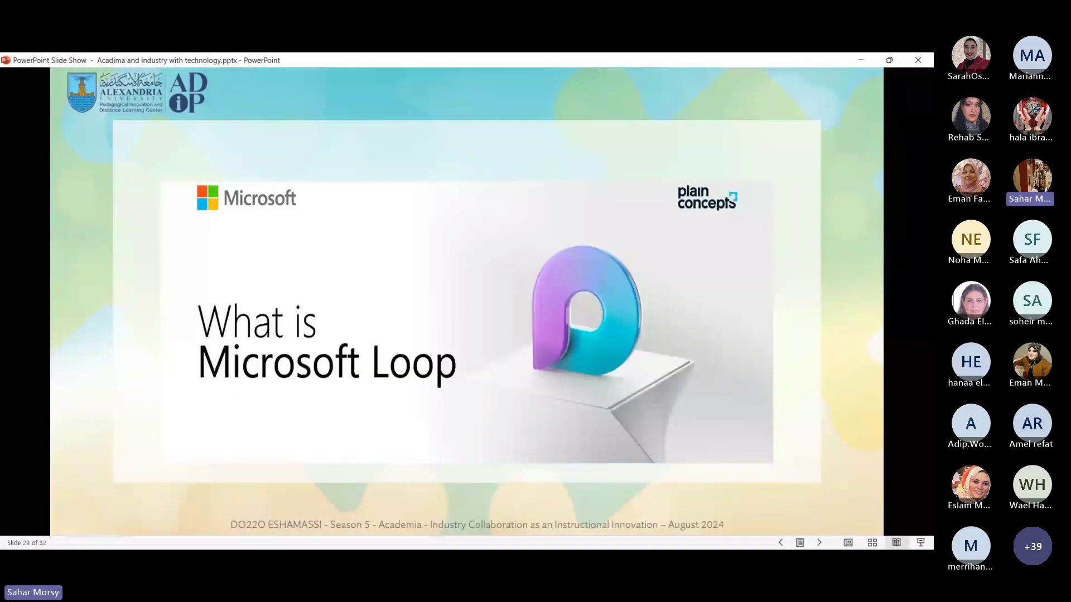
key(Right)
key(alt+Tab)
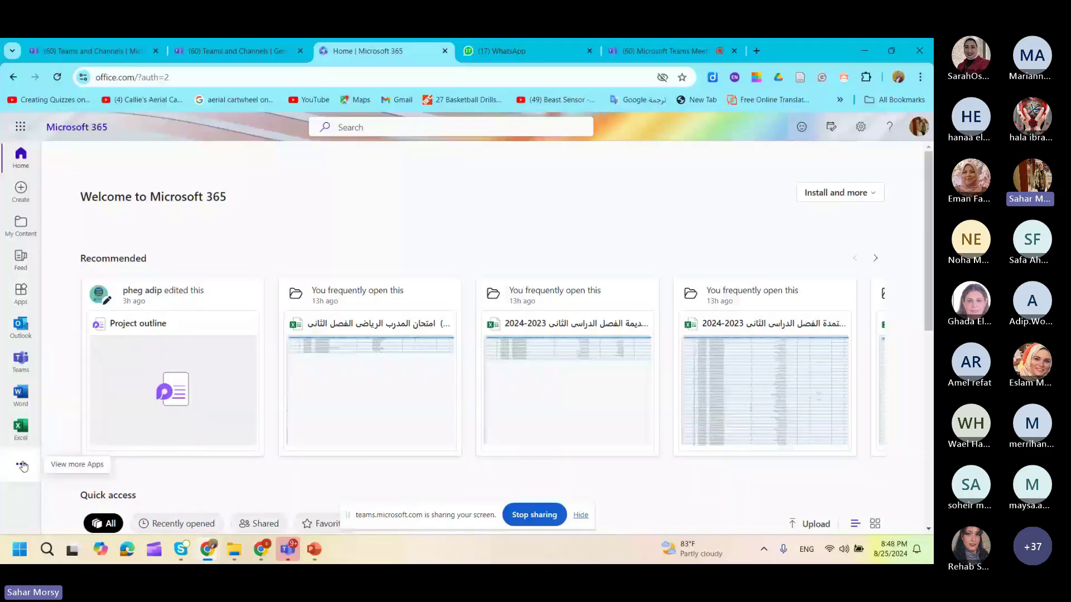
click(15, 138)
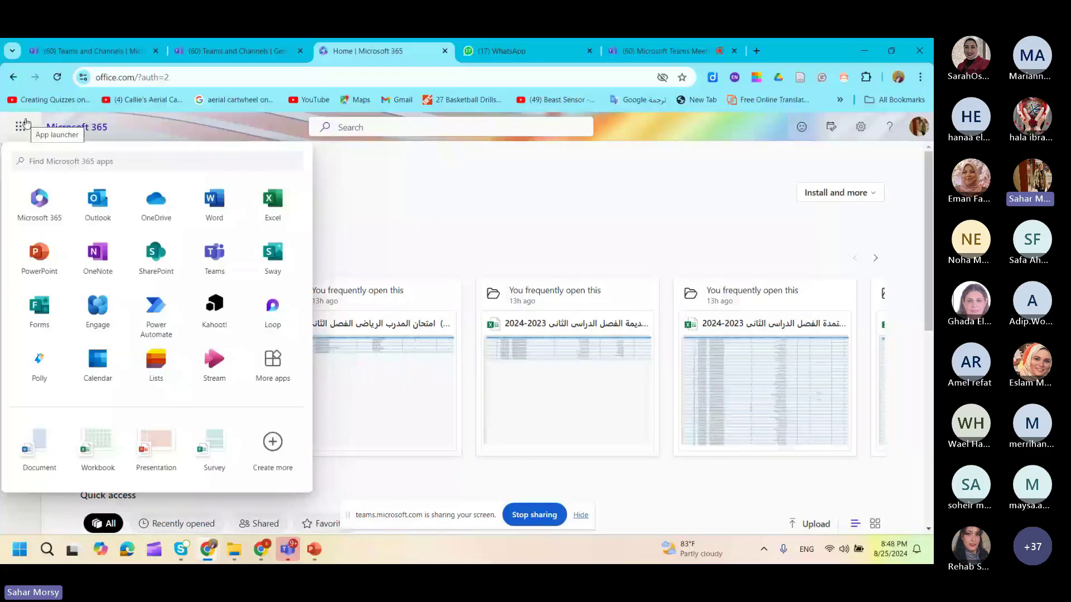
click(269, 309)
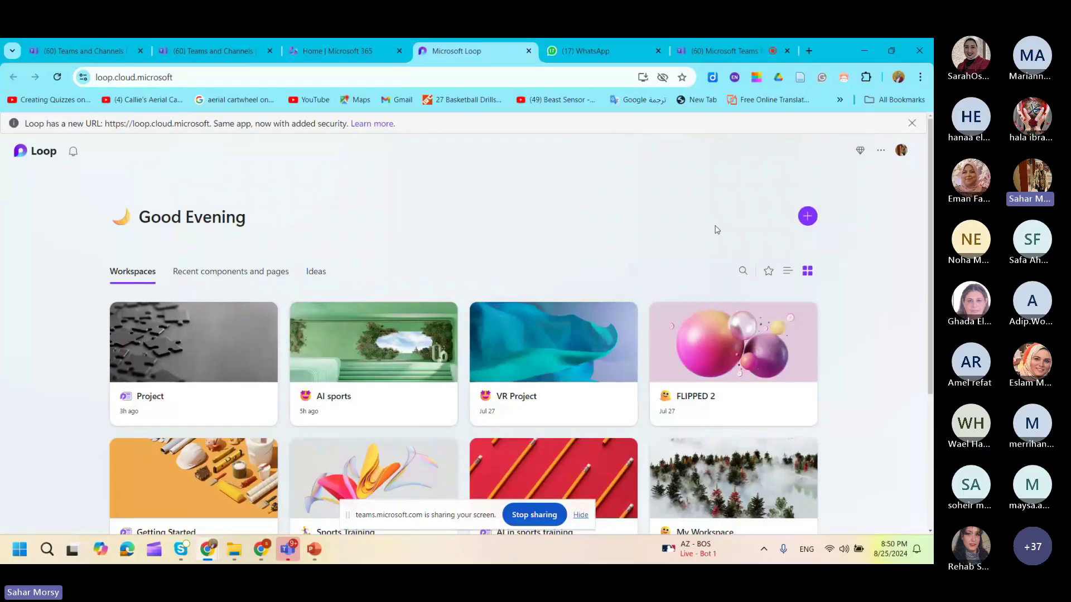
- Create a new workspace named "project A&I" without inviting members or adding files
click(807, 218)
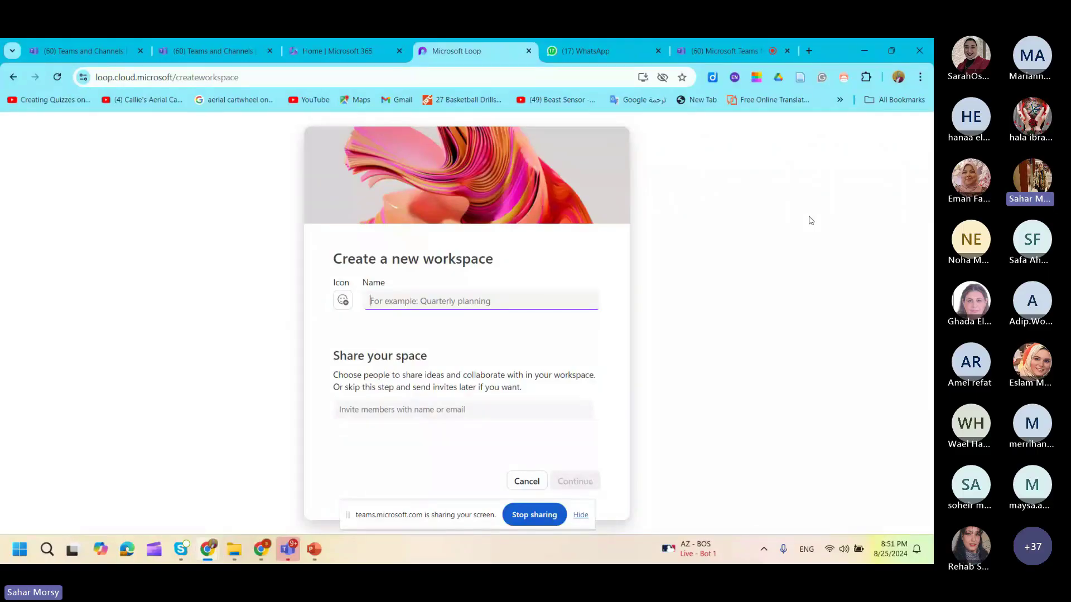
text(p)
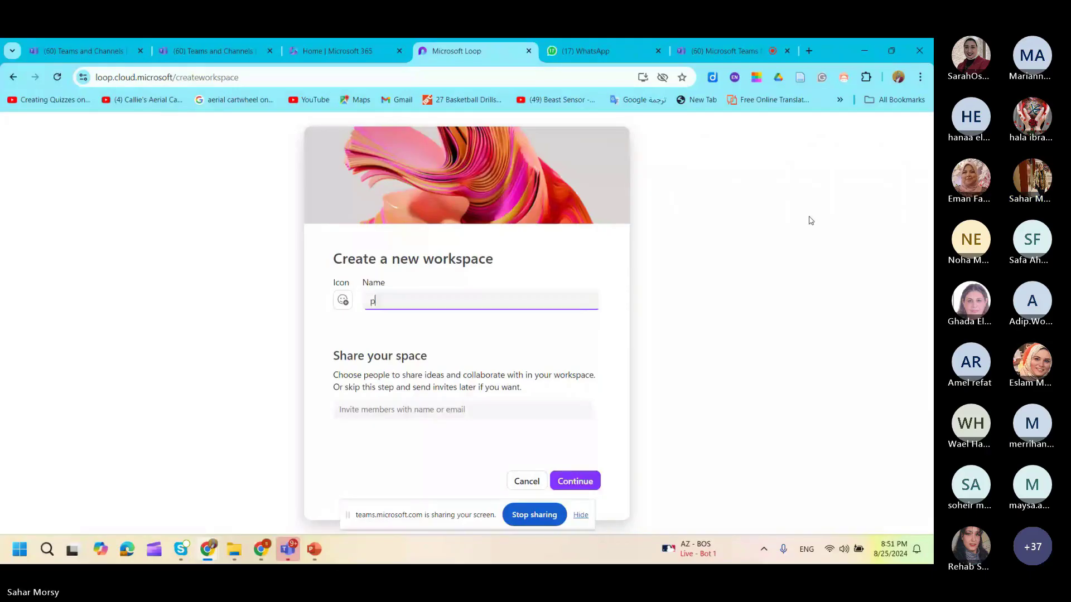
text(ro)
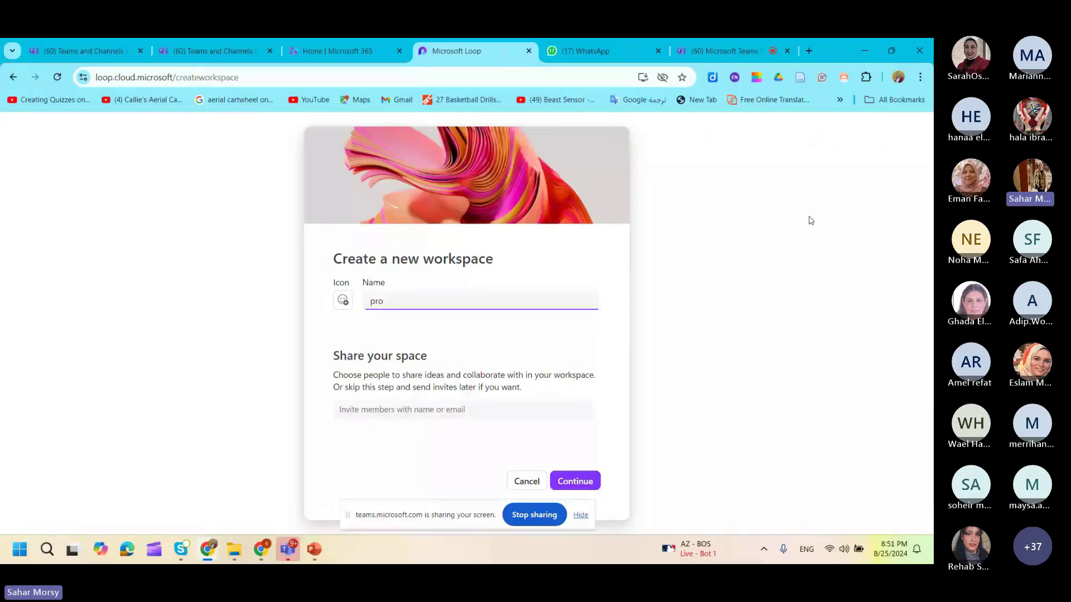
text(ject a)
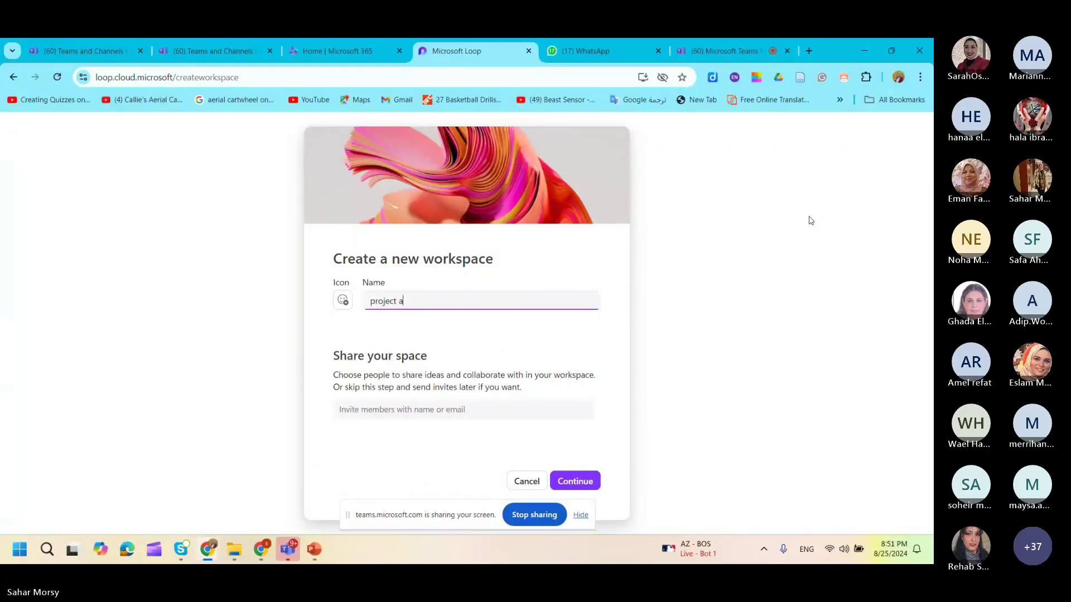
text(&)
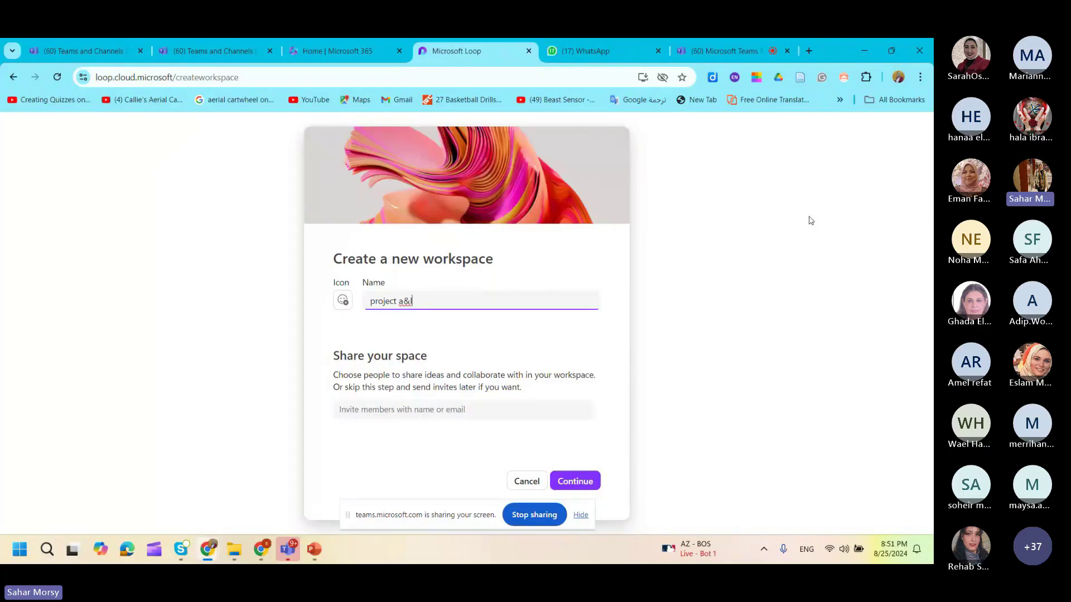
double_click(401, 302)
text(A)
click(578, 487)
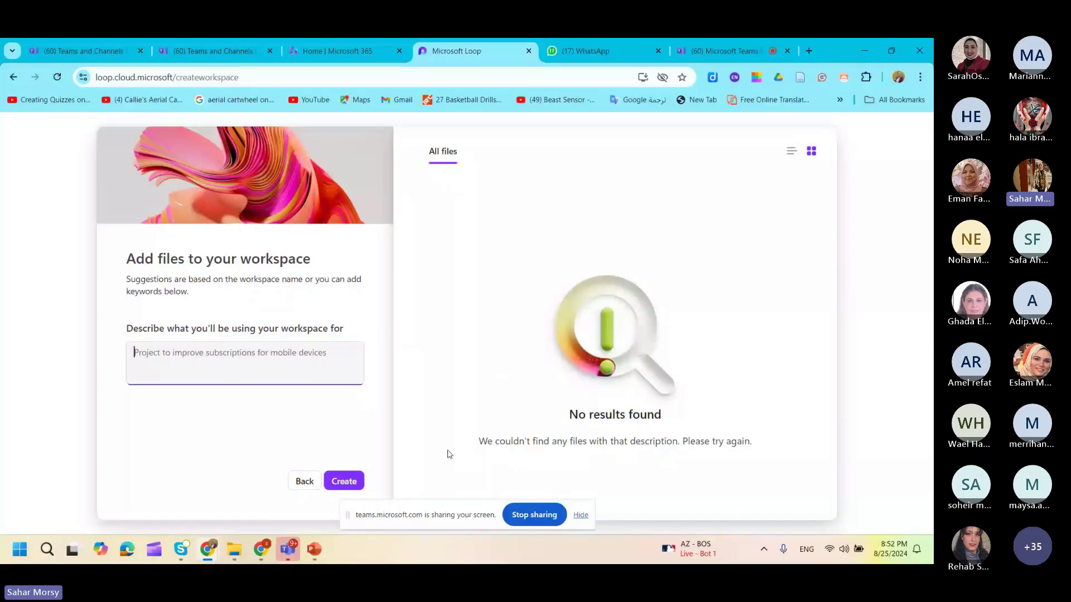
click(344, 481)
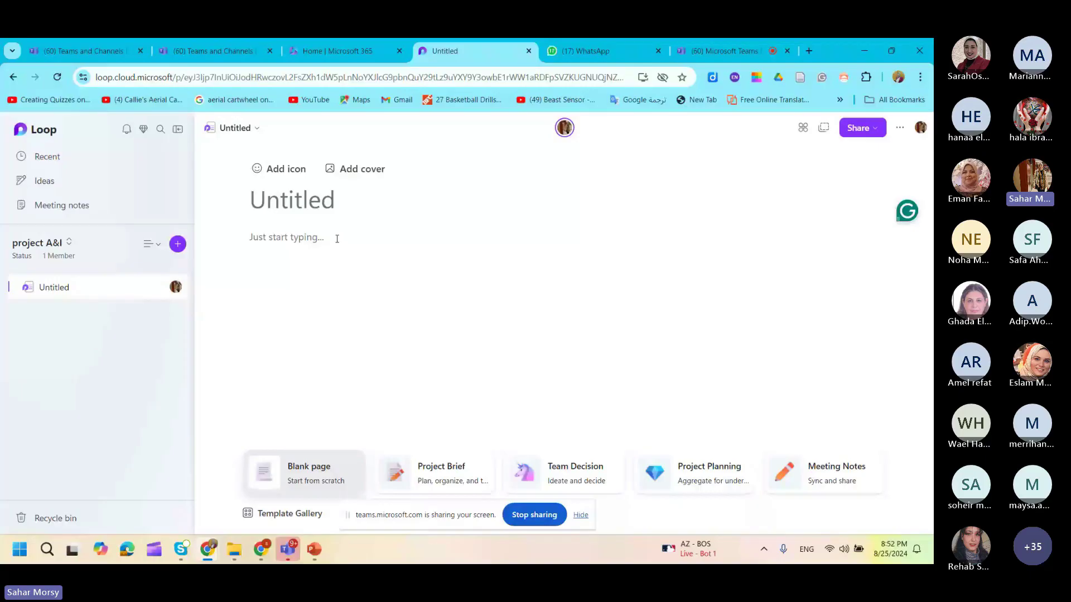
- Give the untitled page the colourful paper notes cover from the Workflow images and a star-eyed emoji icon
click(357, 169)
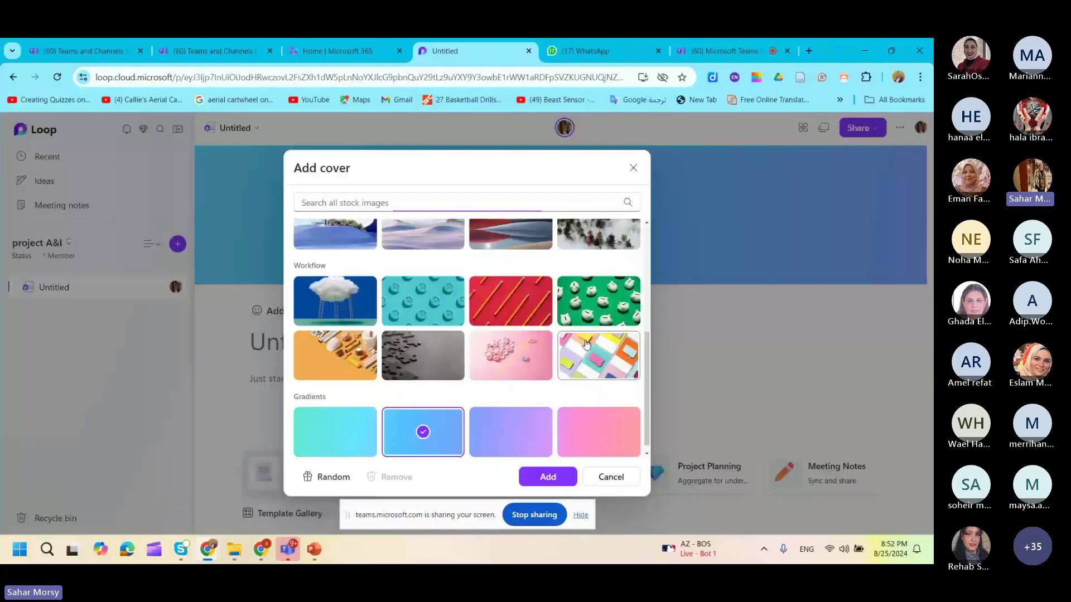
click(586, 344)
click(538, 475)
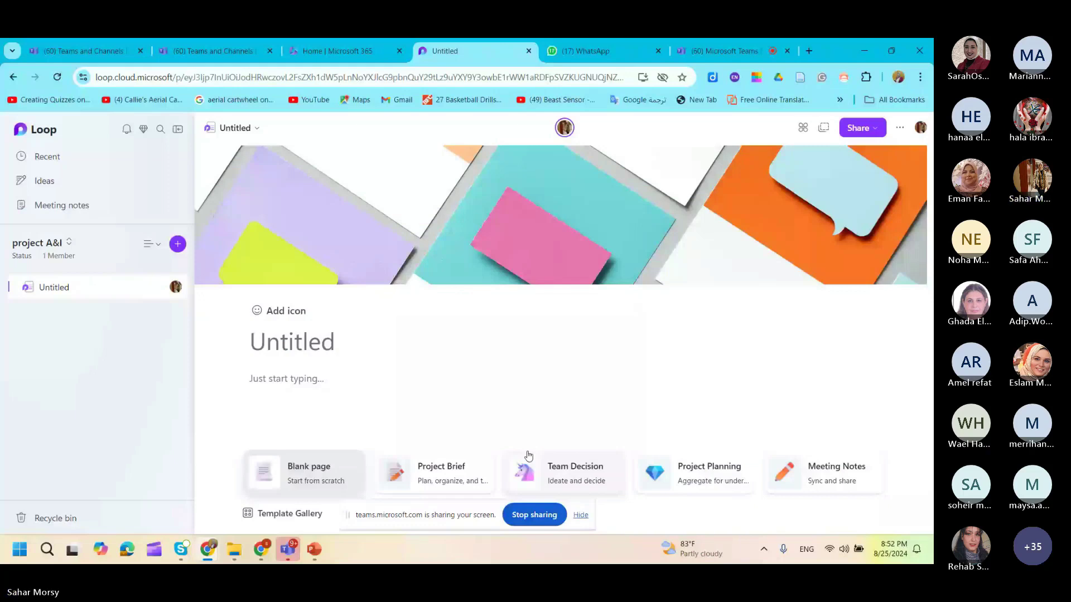
click(279, 311)
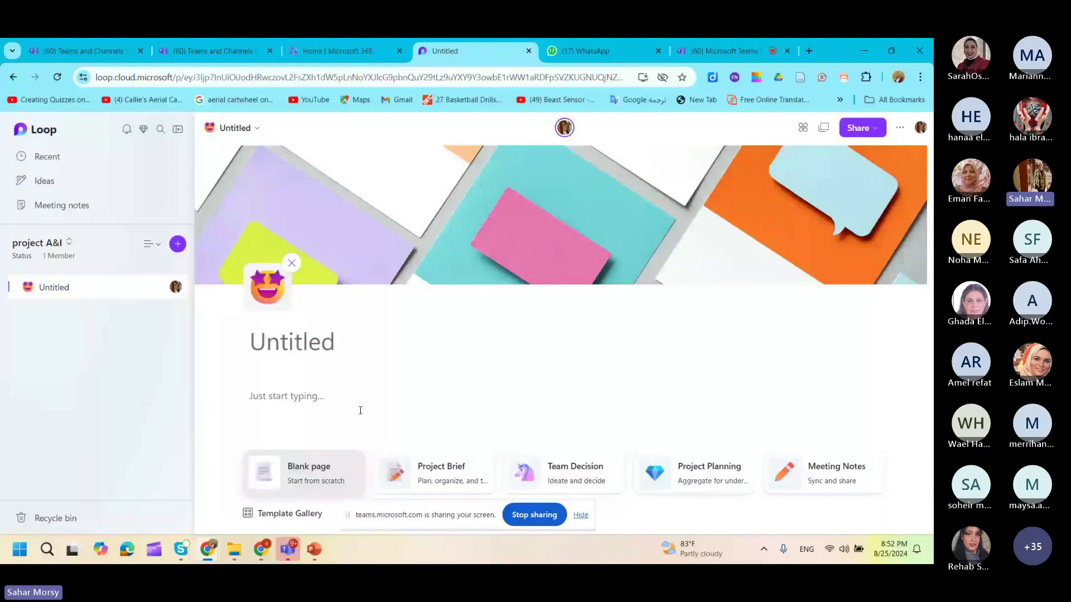
- Title the new page "Project Outline"
click(350, 344)
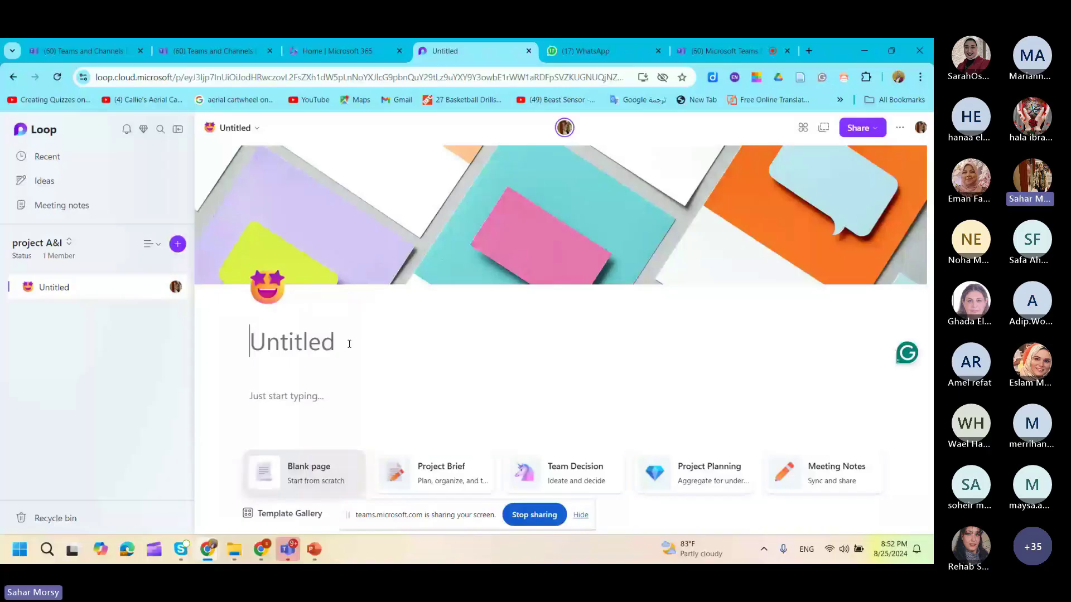
text(Project Ou)
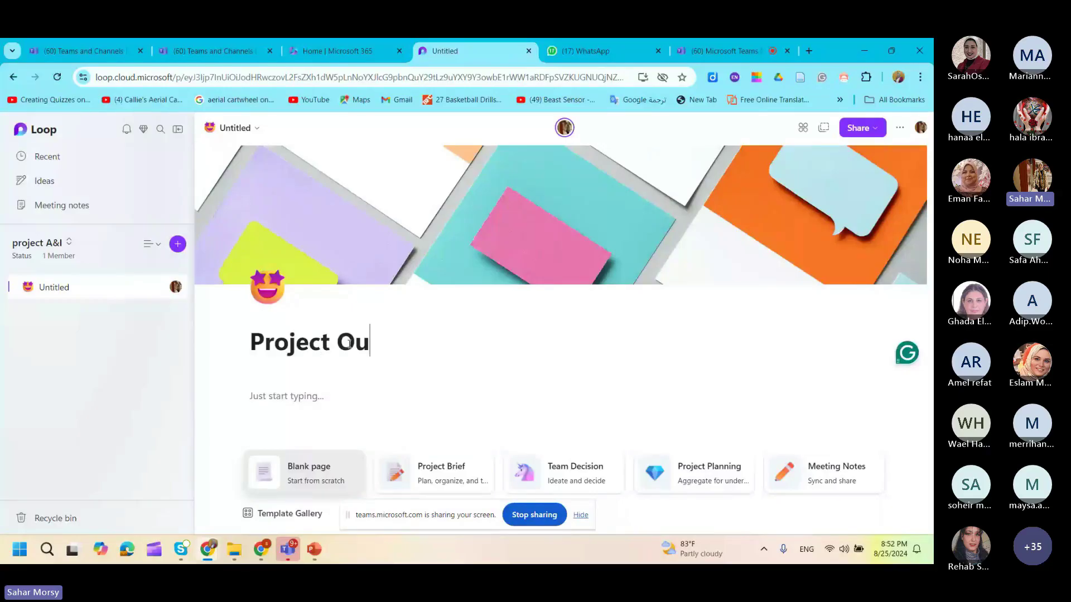
text(tline)
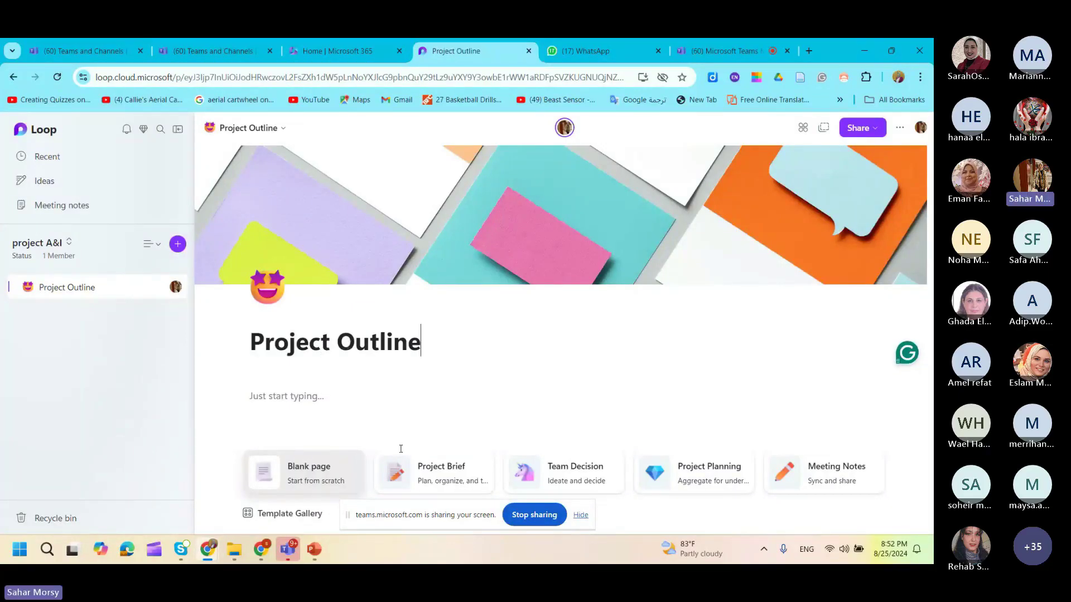
- Insert a Task list template in the page body below the Project Outline title
click(351, 406)
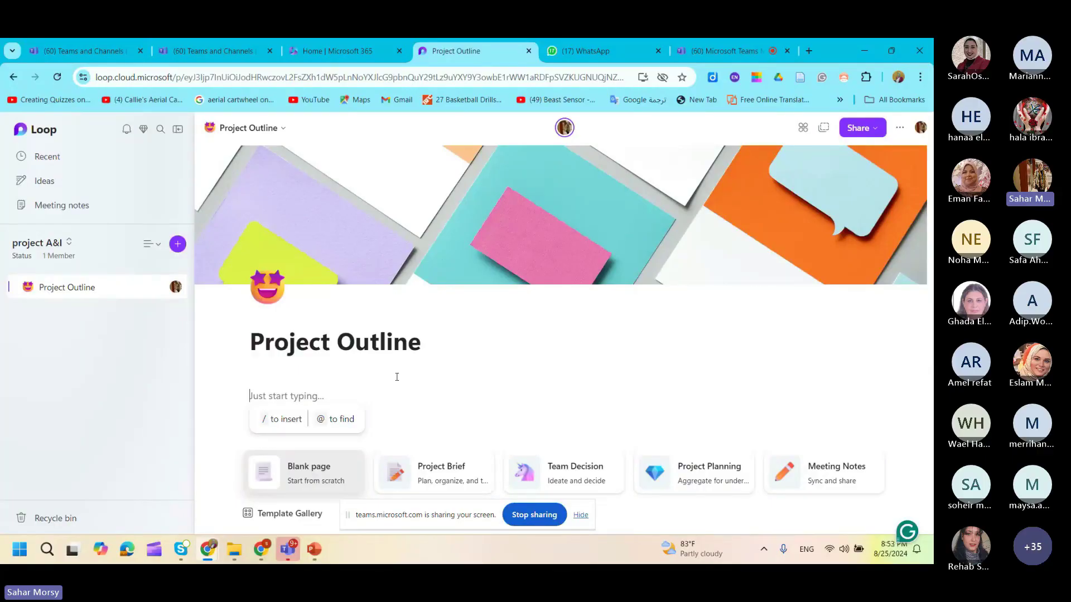
click(302, 421)
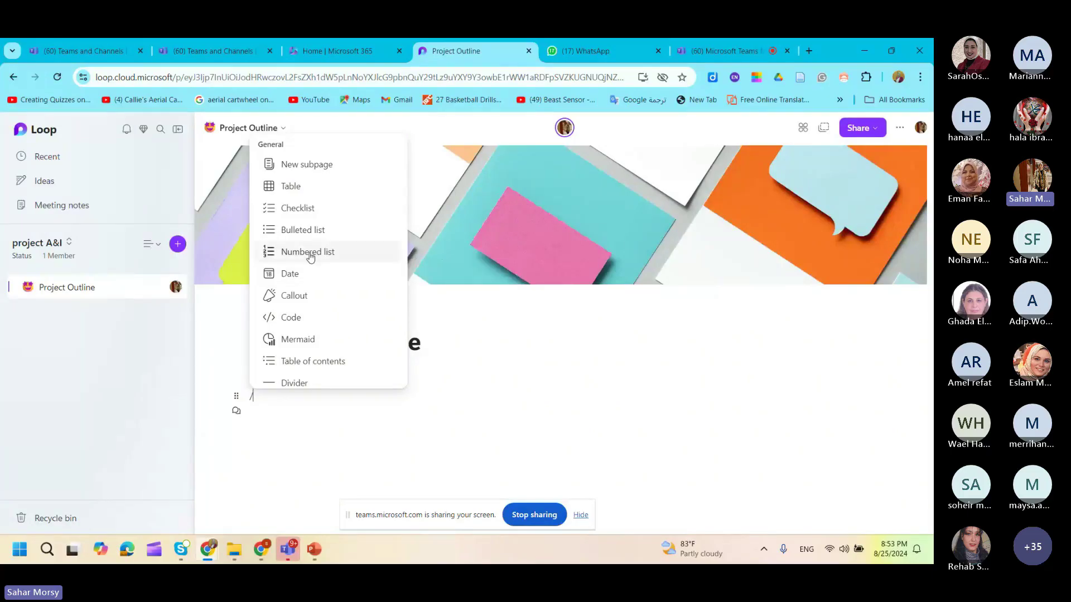
scroll(329, 273, down, 5)
scroll(331, 279, down, 3)
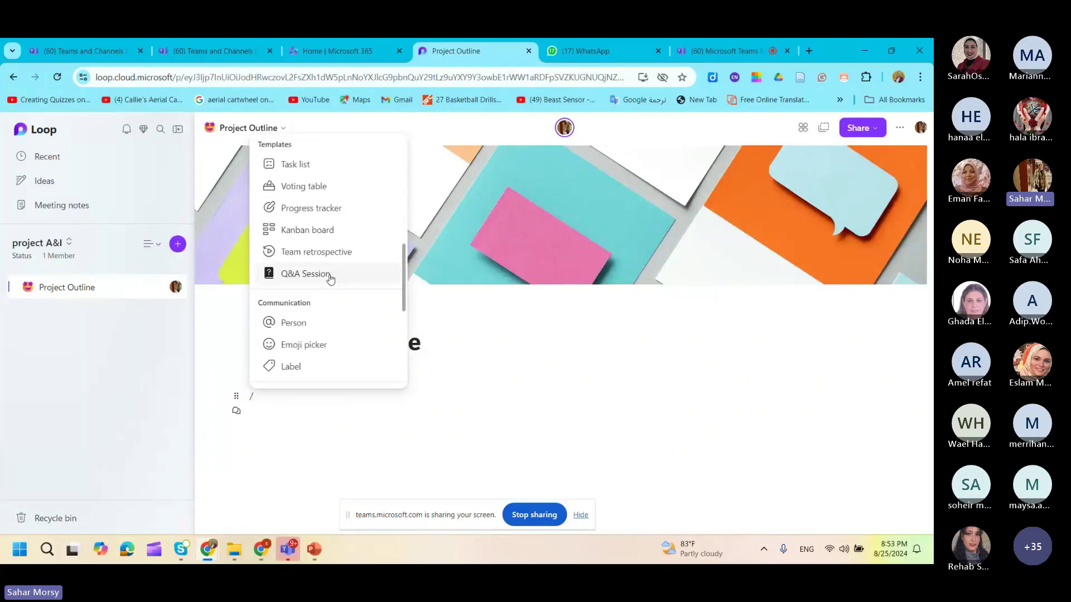
scroll(331, 279, up, 2)
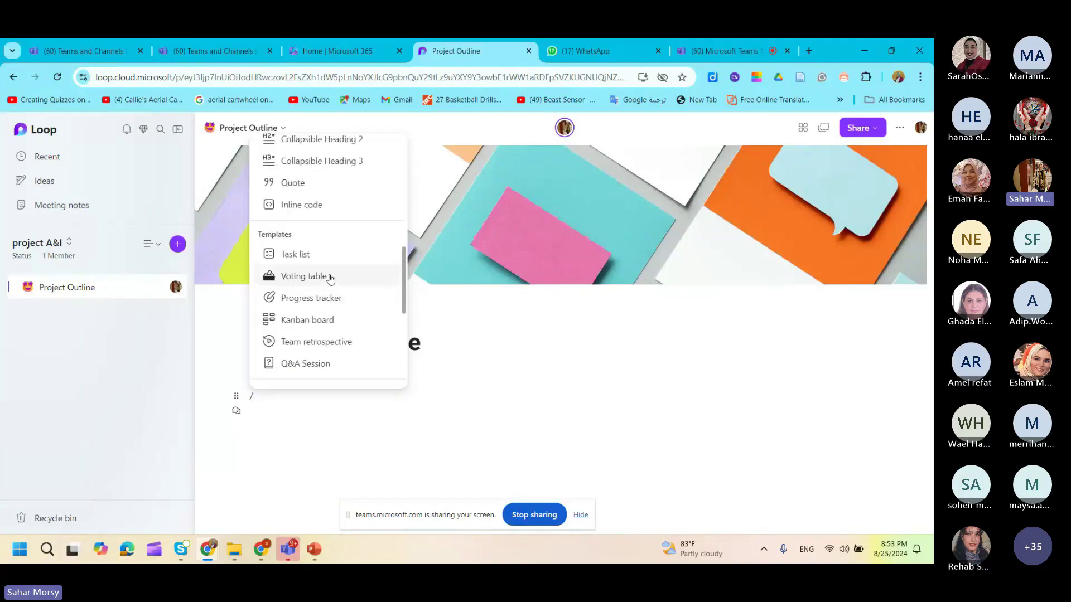
scroll(330, 279, up, 2)
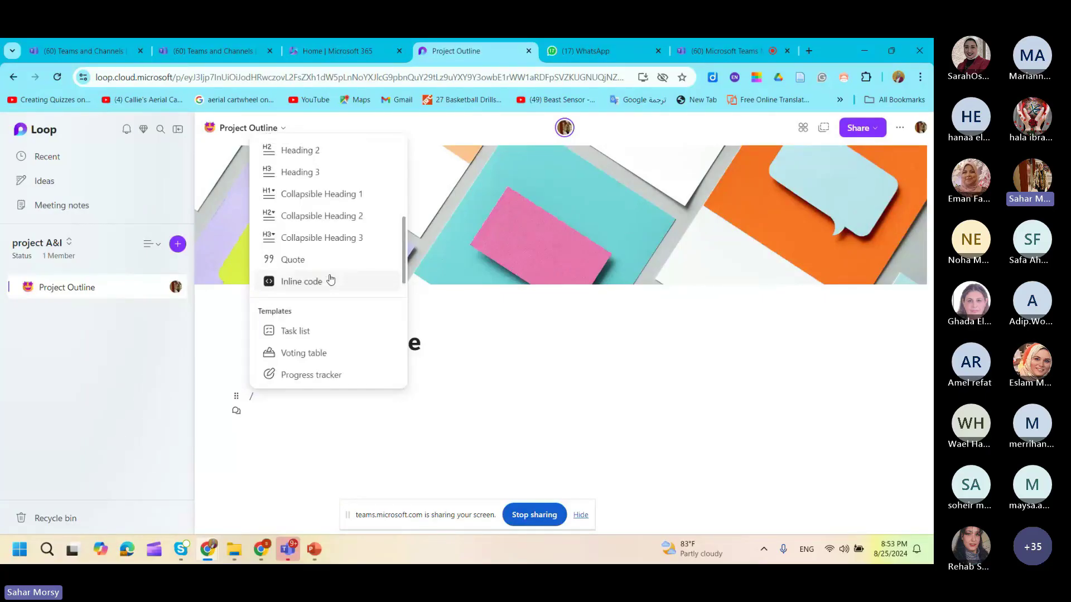
click(340, 329)
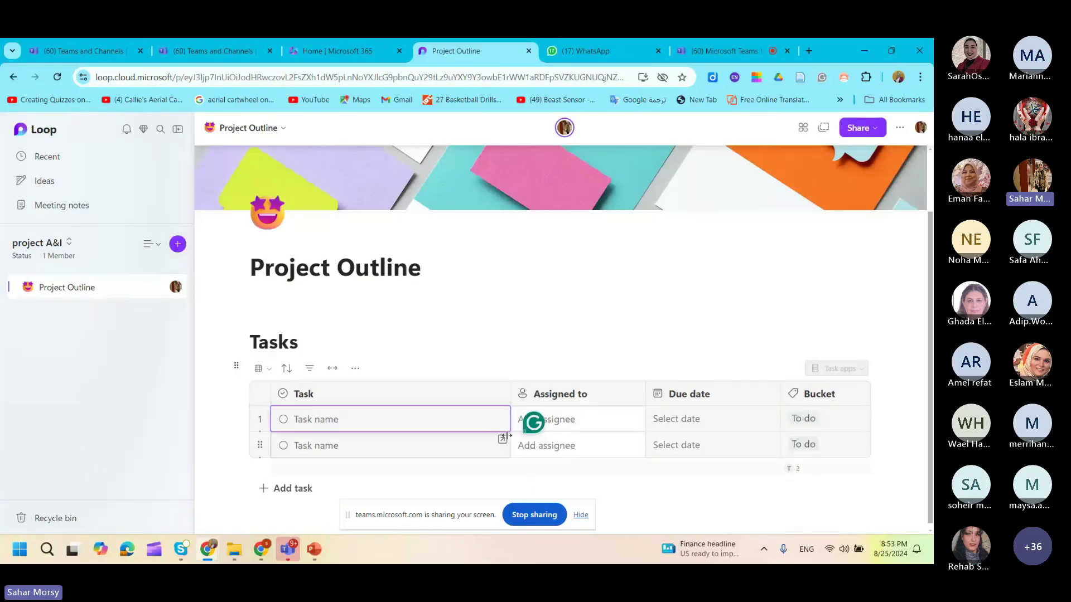
- Enter three tasks in the task list: "Abstract", "Intro" and "methods"
click(480, 423)
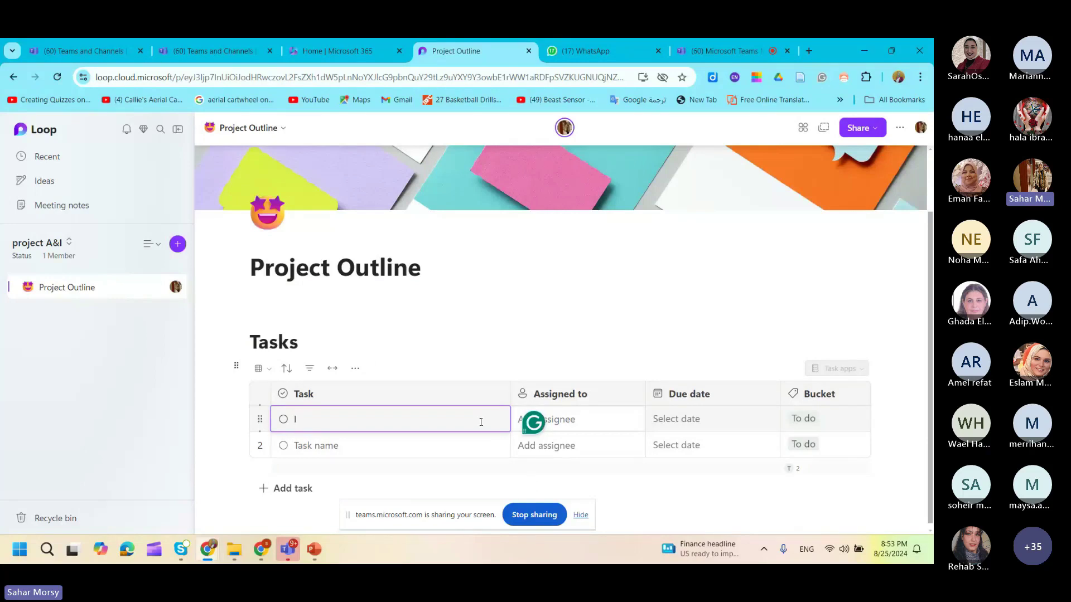
key(BackSpace)
text(Abstract)
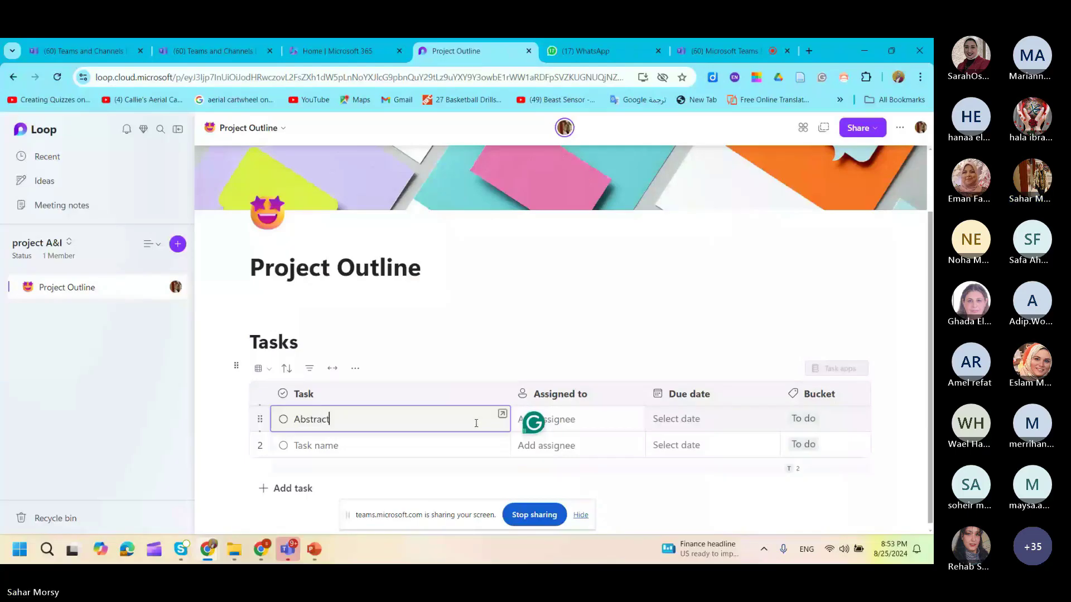
click(465, 445)
text(In)
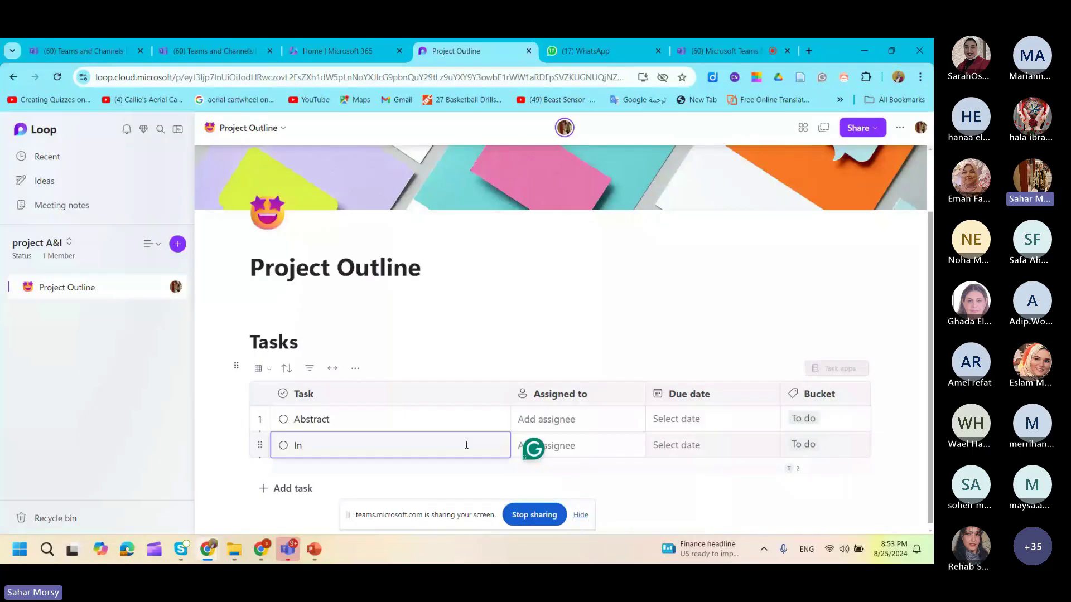
text(tro)
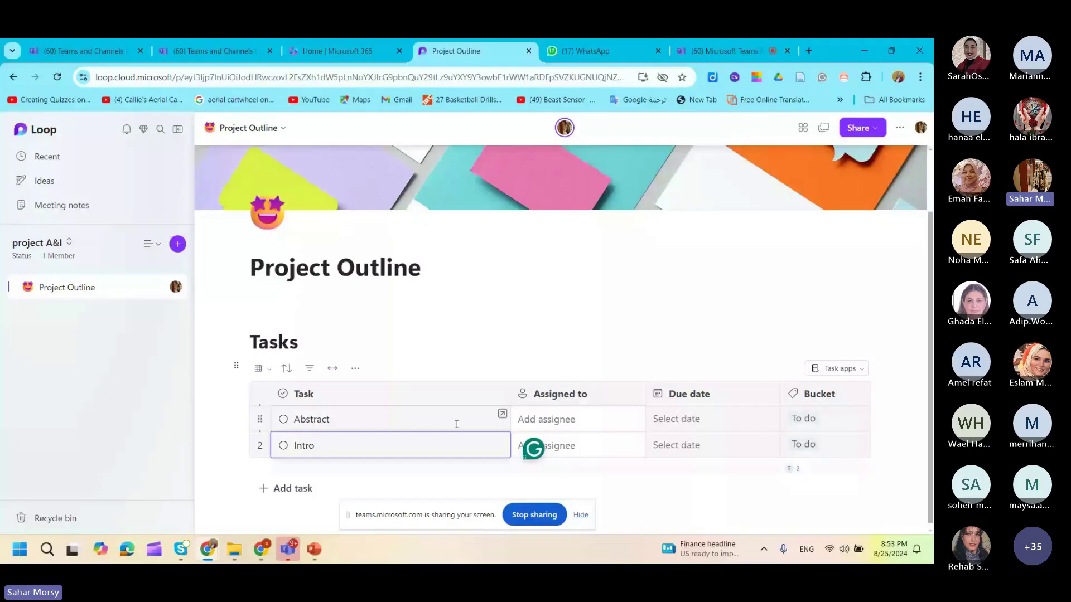
key(Return)
text(metho)
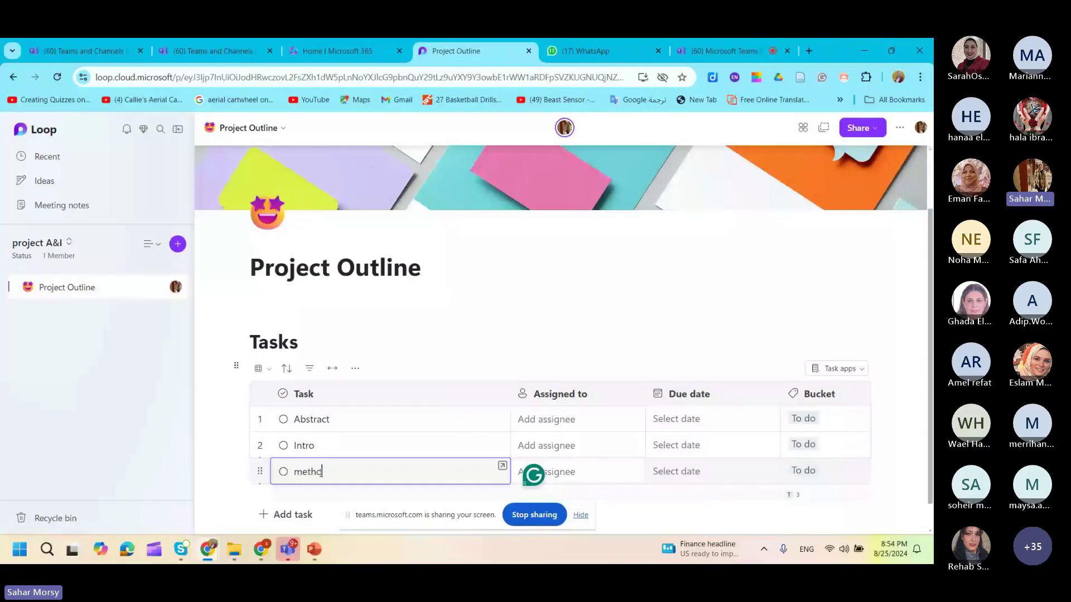
text(ds)
- Assign the Abstract task to the first suggested person and set its due date to Friday, August 30
click(597, 425)
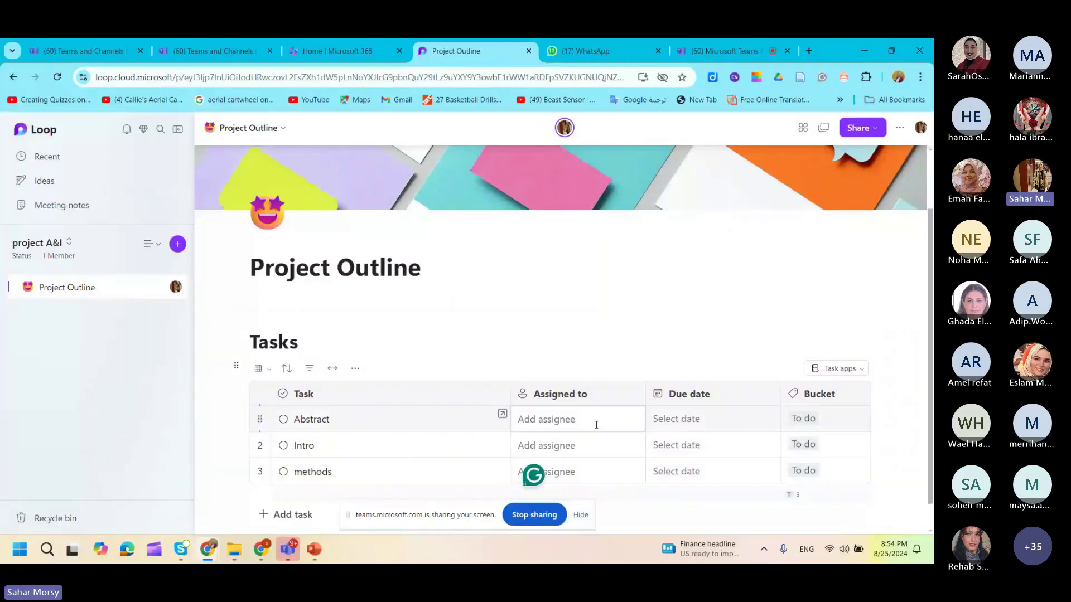
click(596, 426)
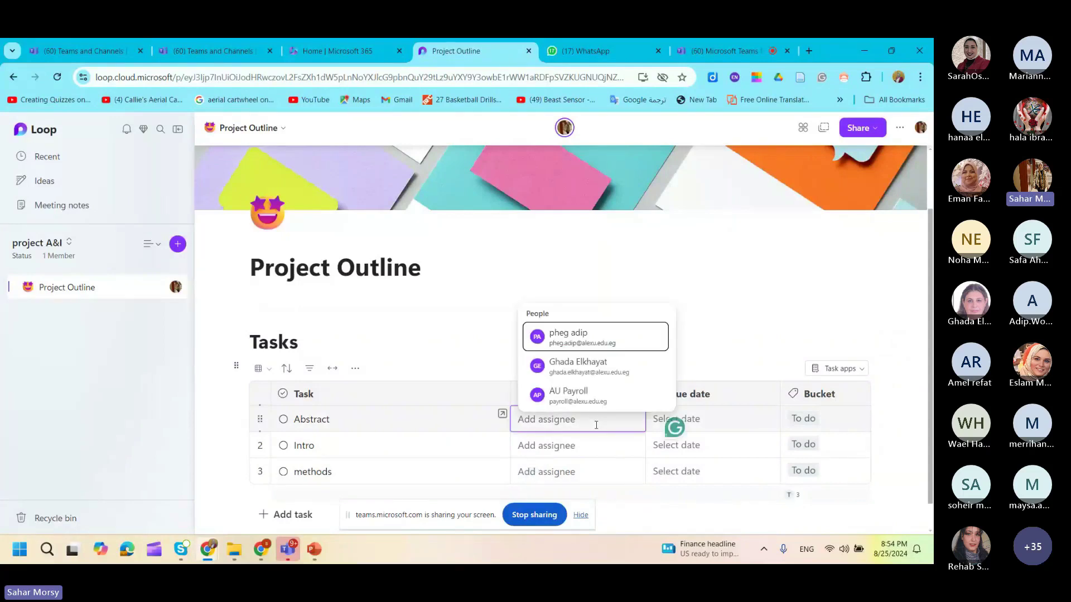
click(586, 338)
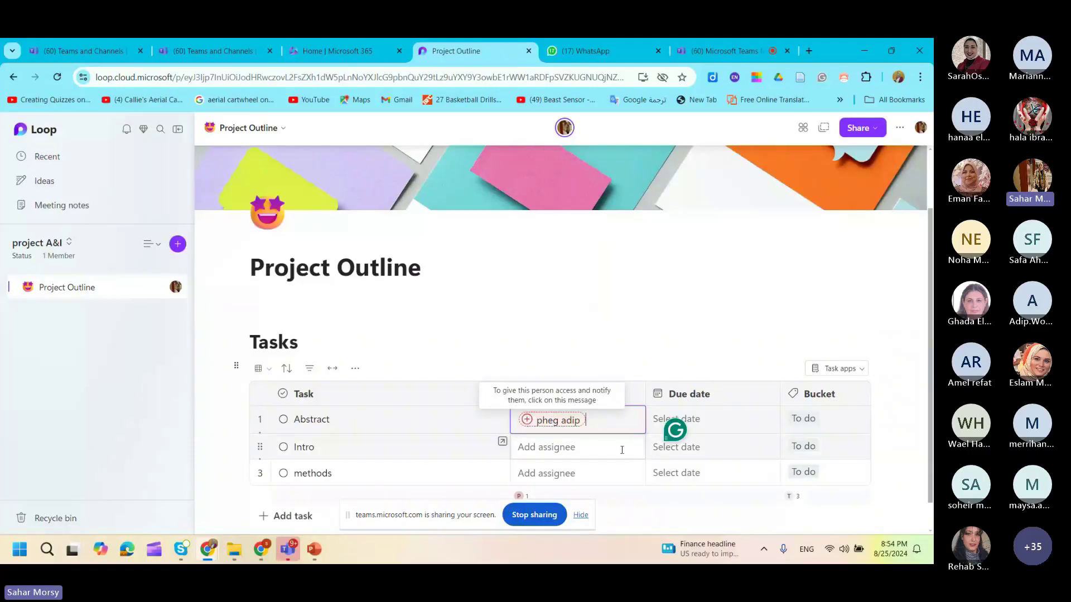
scroll(712, 461, down, 1)
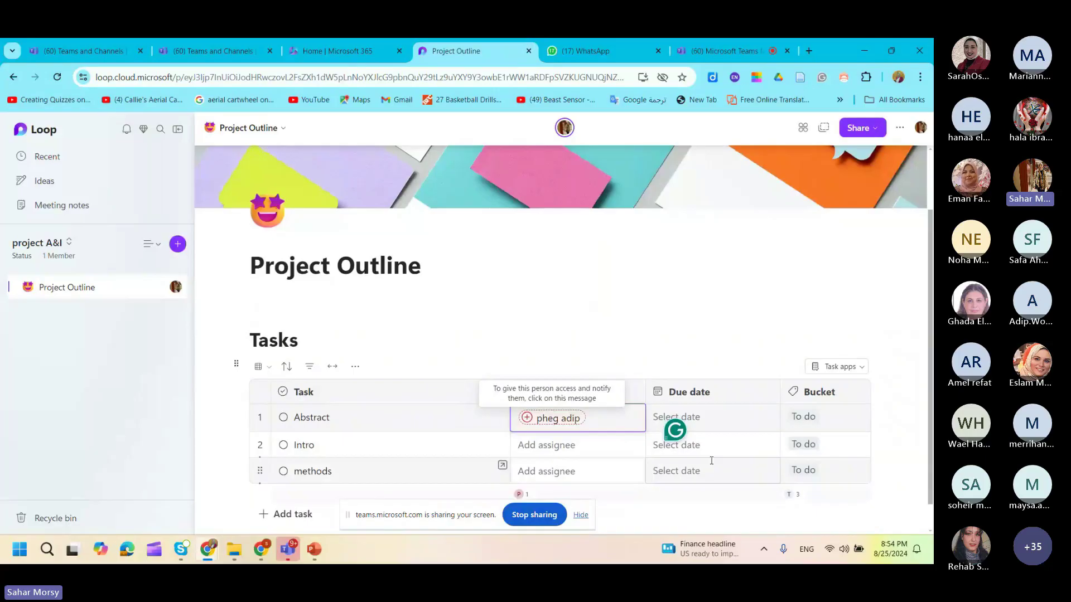
scroll(711, 461, down, 1)
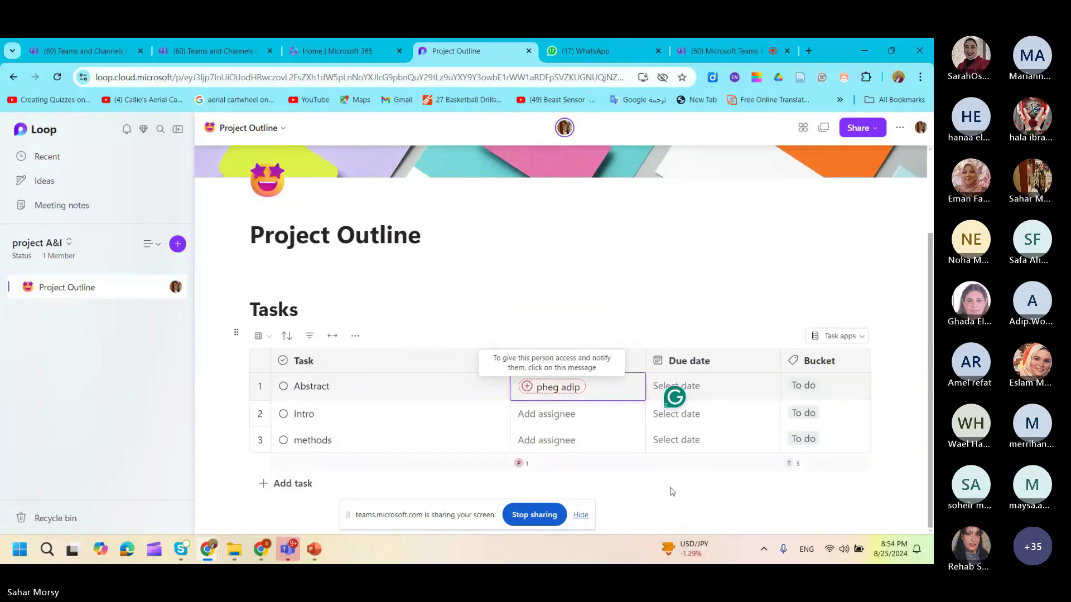
click(718, 385)
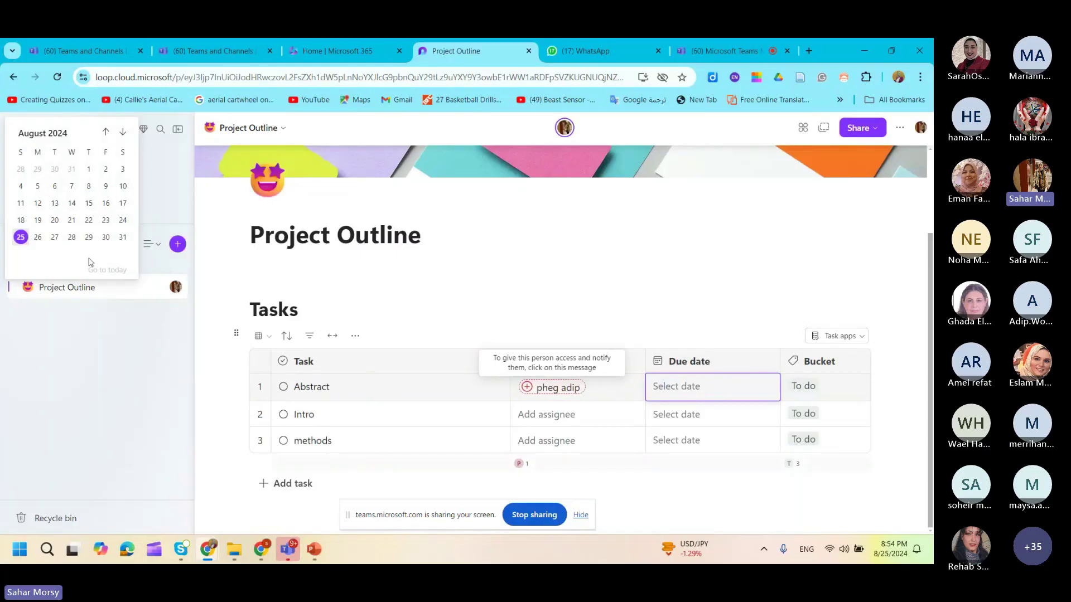
click(103, 240)
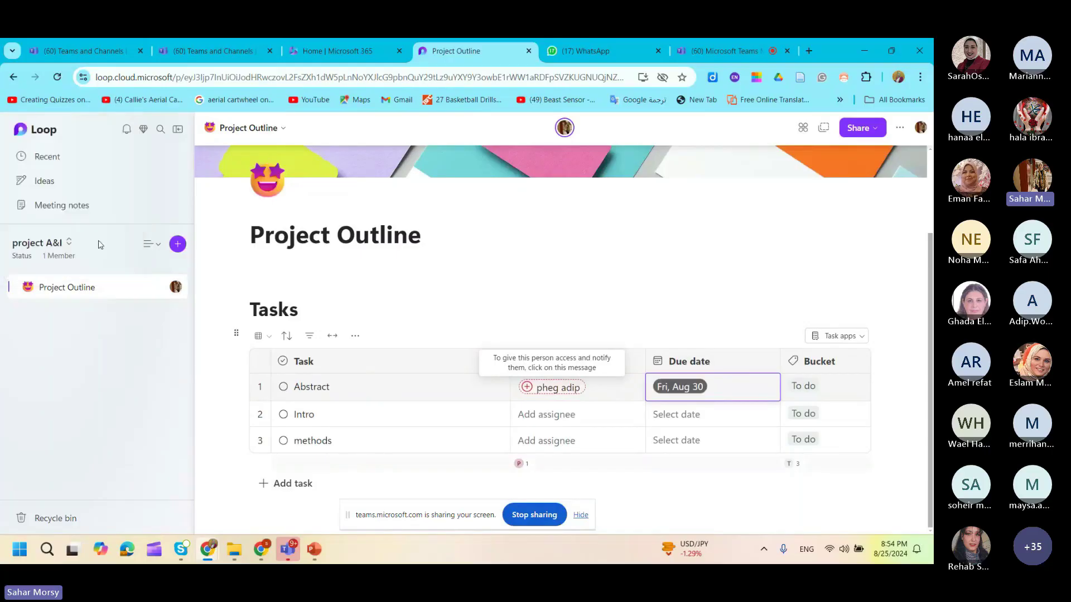
- Set the due date of the Intro task to Saturday, August 31
click(658, 419)
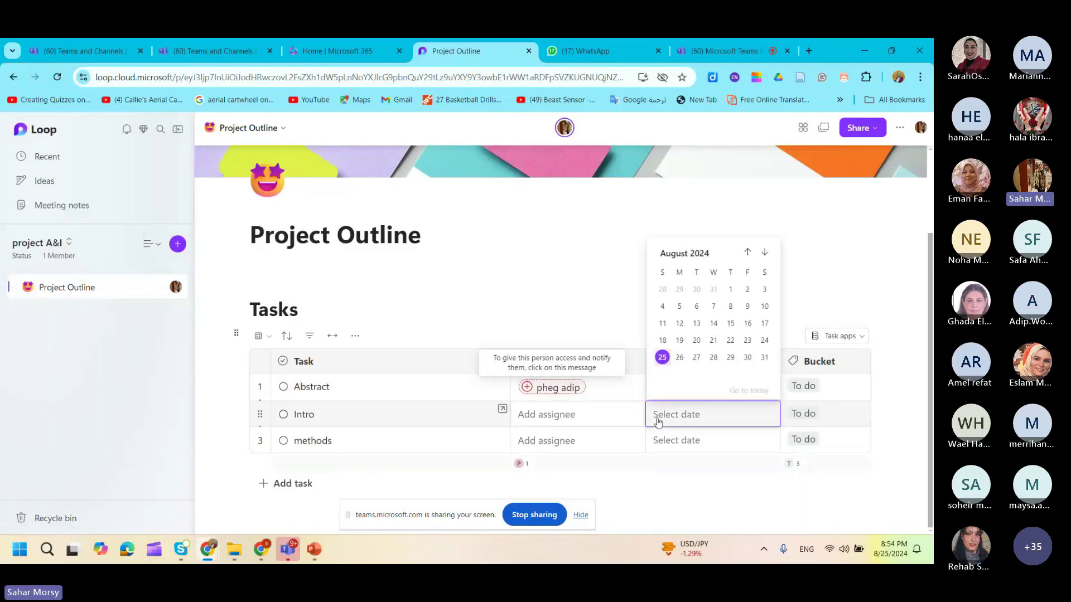
click(764, 357)
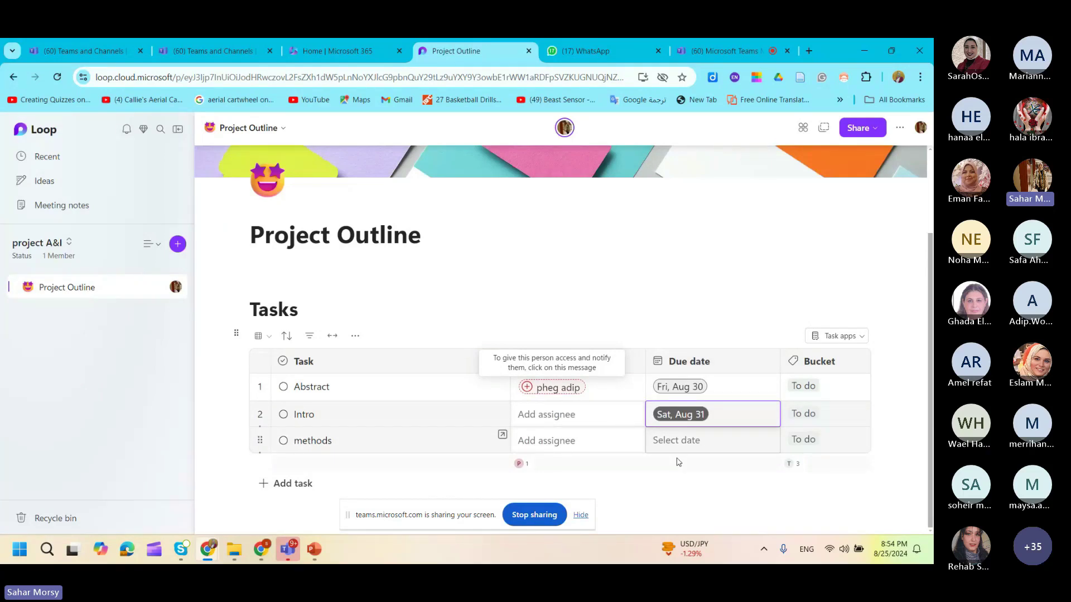
- Insert a Voting table template in the page body below the task list
click(309, 514)
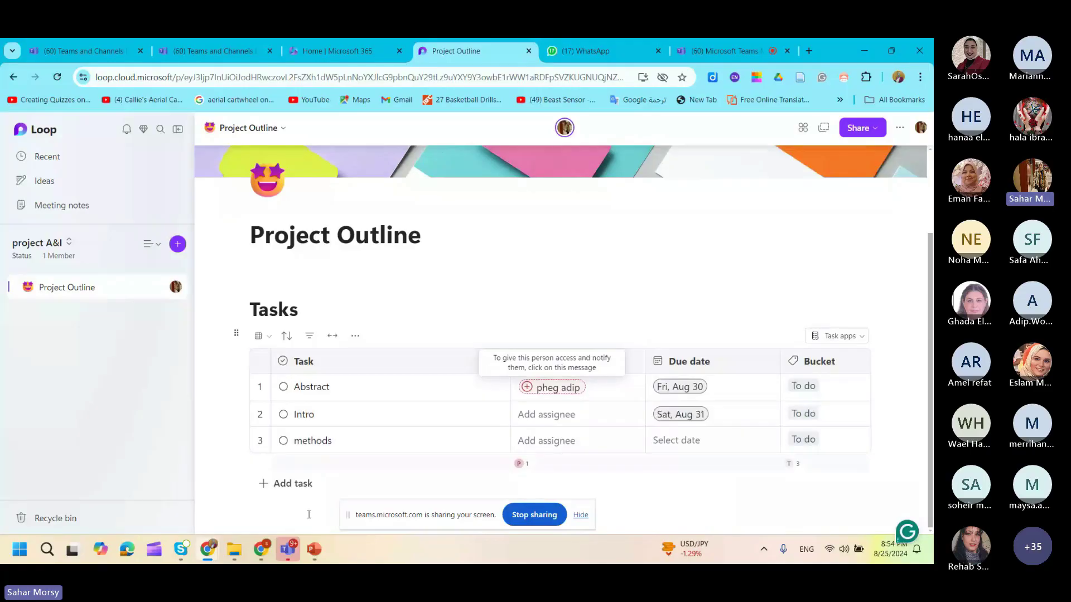
text(/)
scroll(347, 413, down, 1)
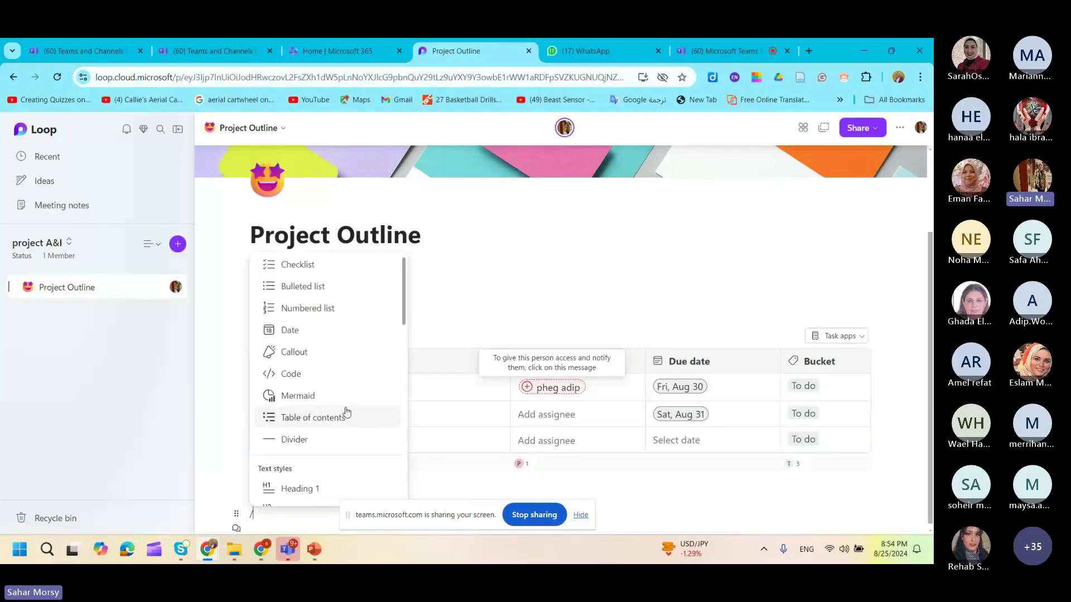
scroll(347, 413, down, 2)
scroll(347, 412, up, 3)
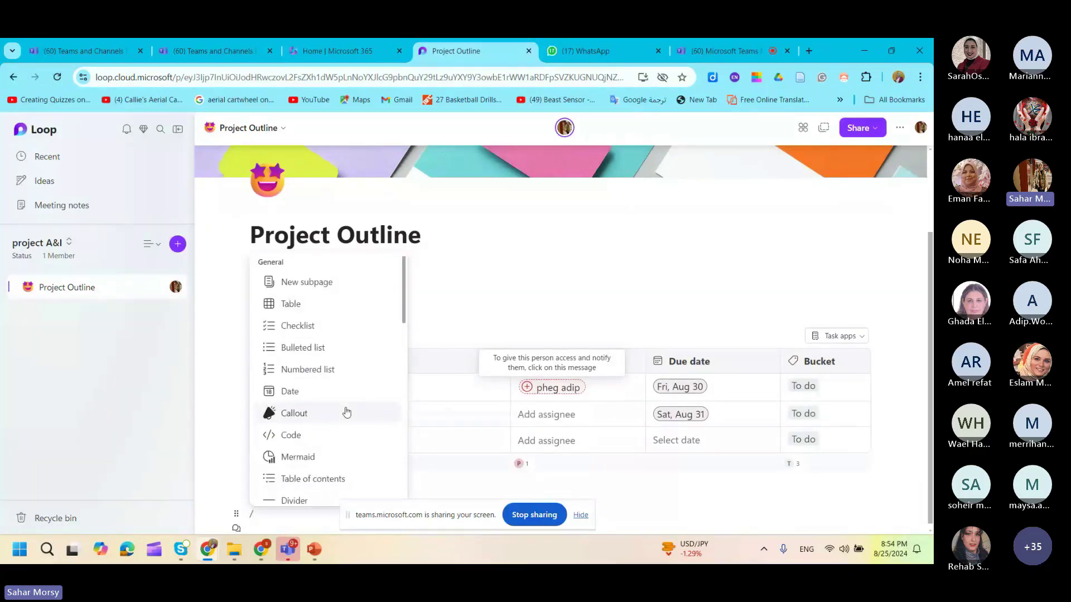
scroll(347, 412, down, 2)
scroll(347, 413, down, 5)
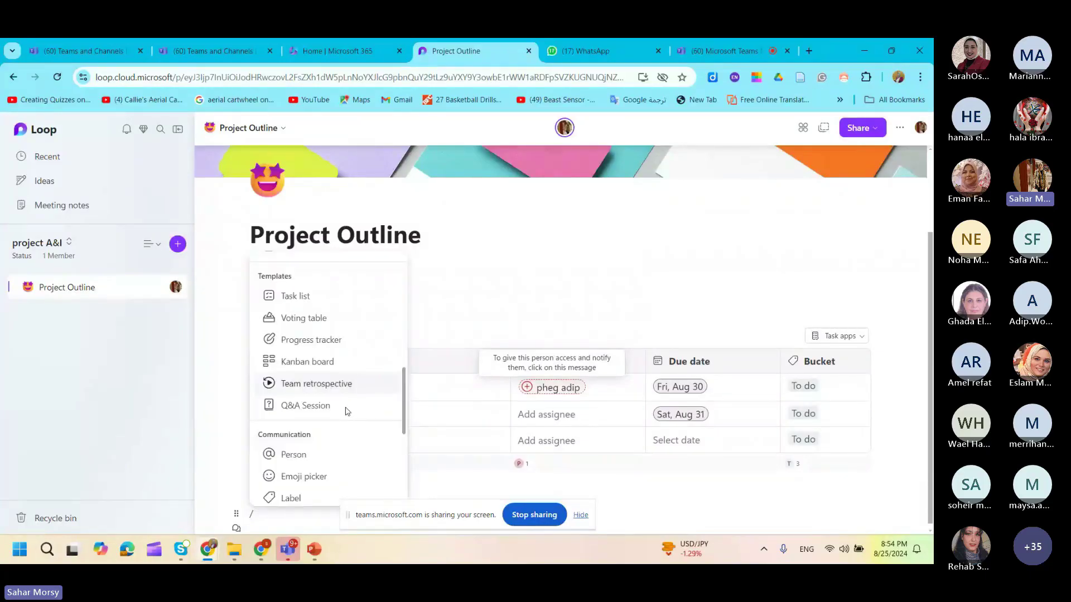
click(352, 298)
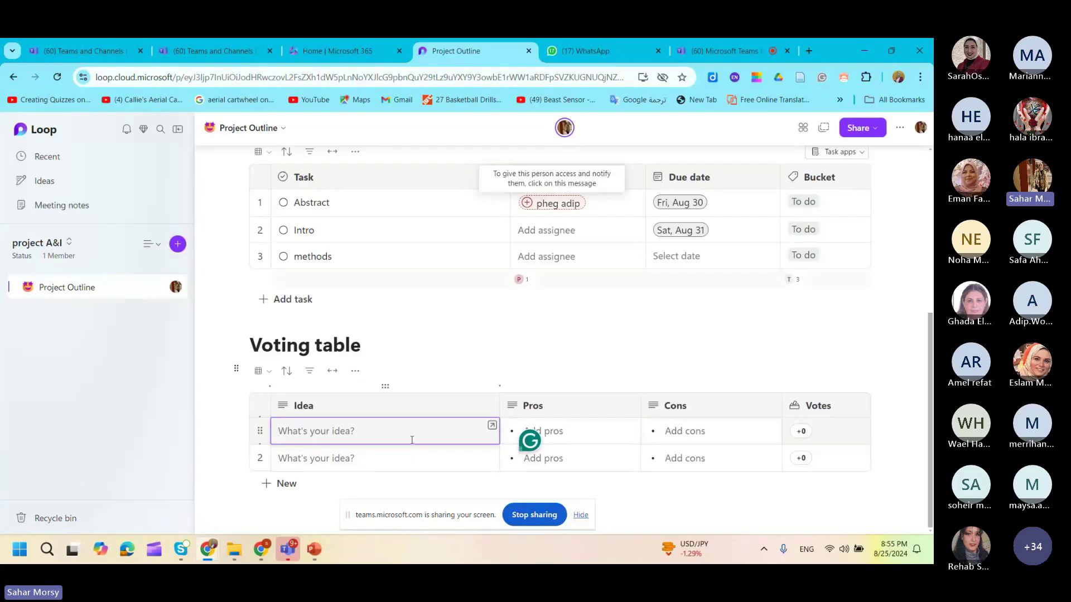
- Rename the Idea column of the voting table to "our next meeting"
click(406, 412)
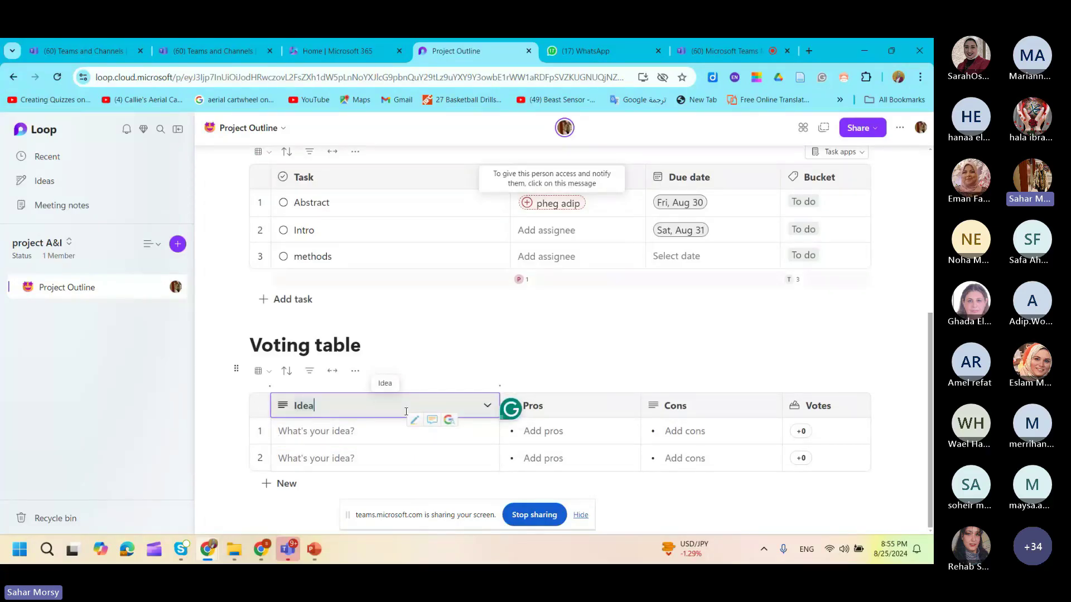
key(BackSpace)
key(BackSpace)
key(BackSpace)
key(BackSpace)
text(c)
text(ur next meeti)
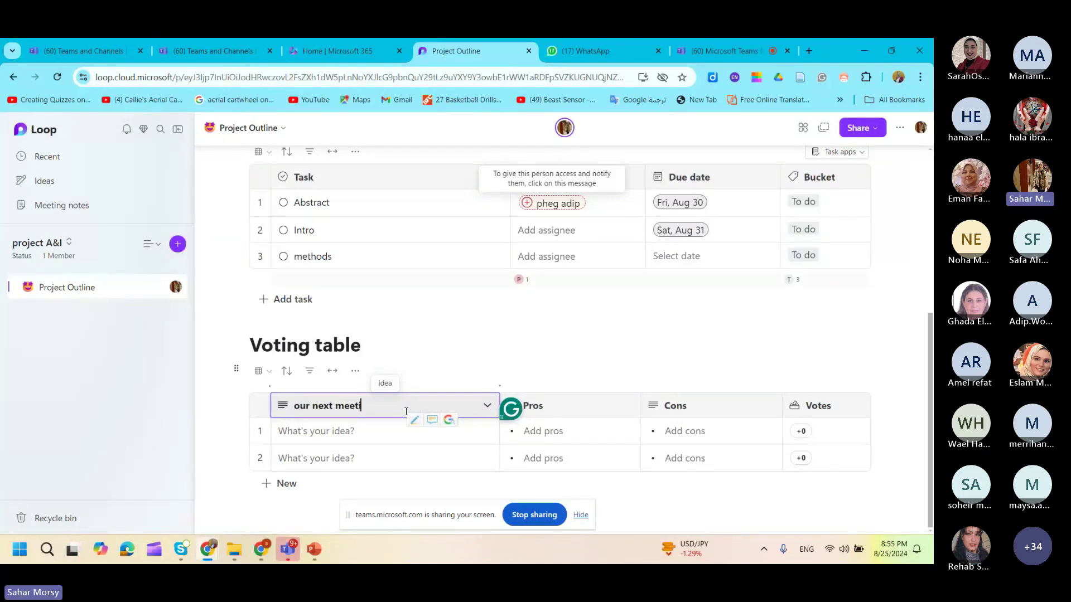
text(ng)
- Insert the dates Thursday, August 29 and Saturday, August 31 as the voting options in the first and second rows
click(401, 430)
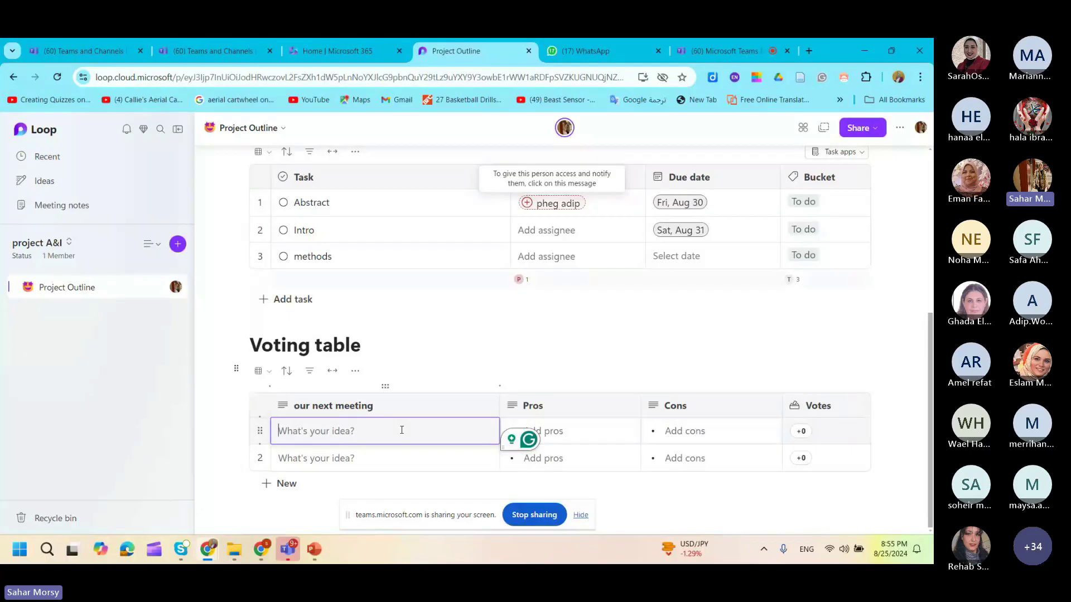
text(/)
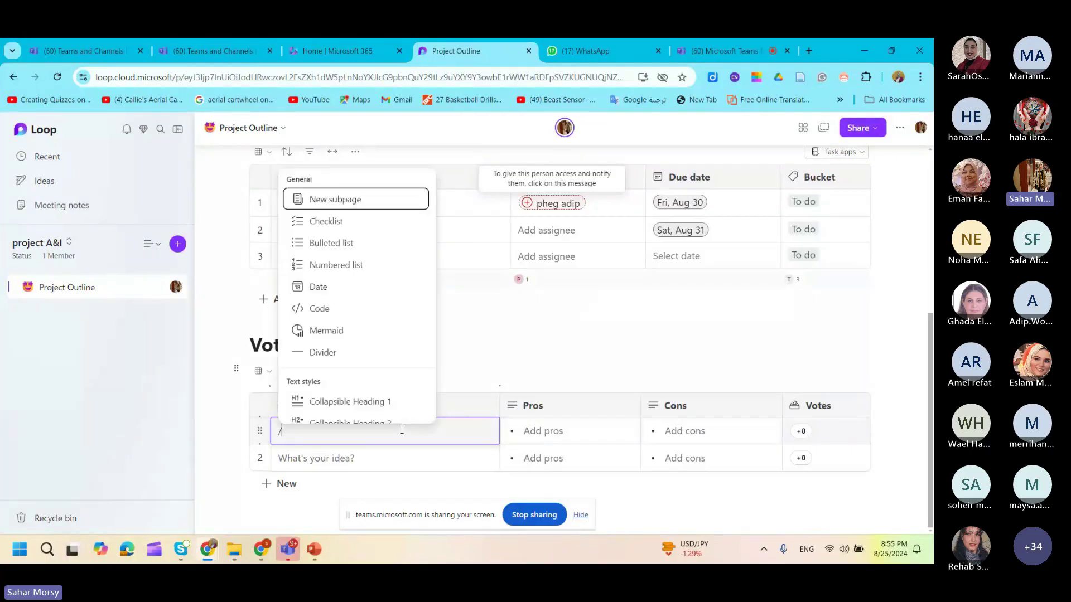
click(332, 295)
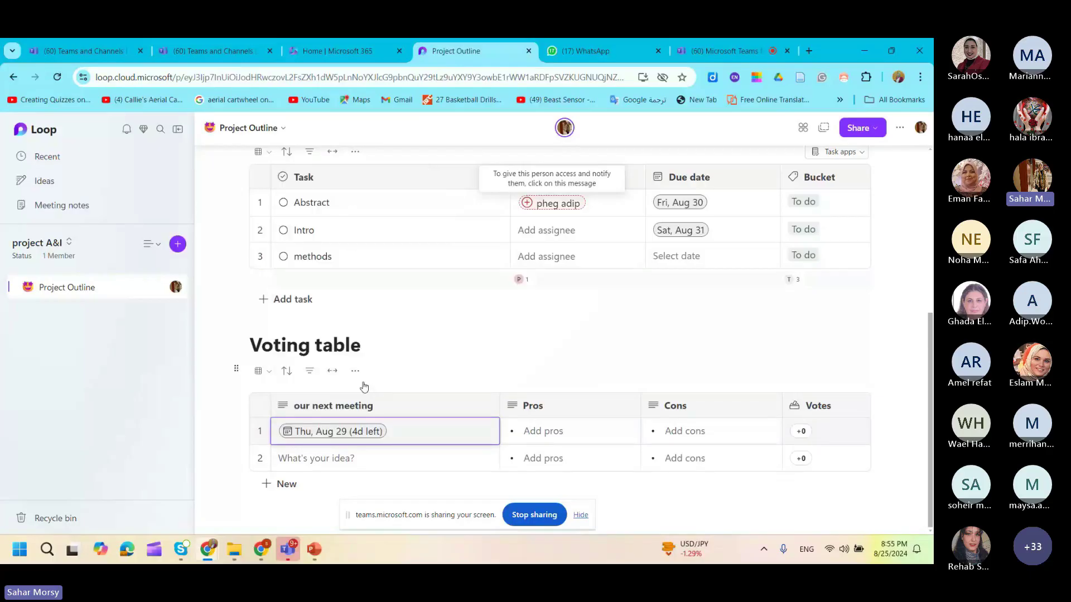
click(320, 458)
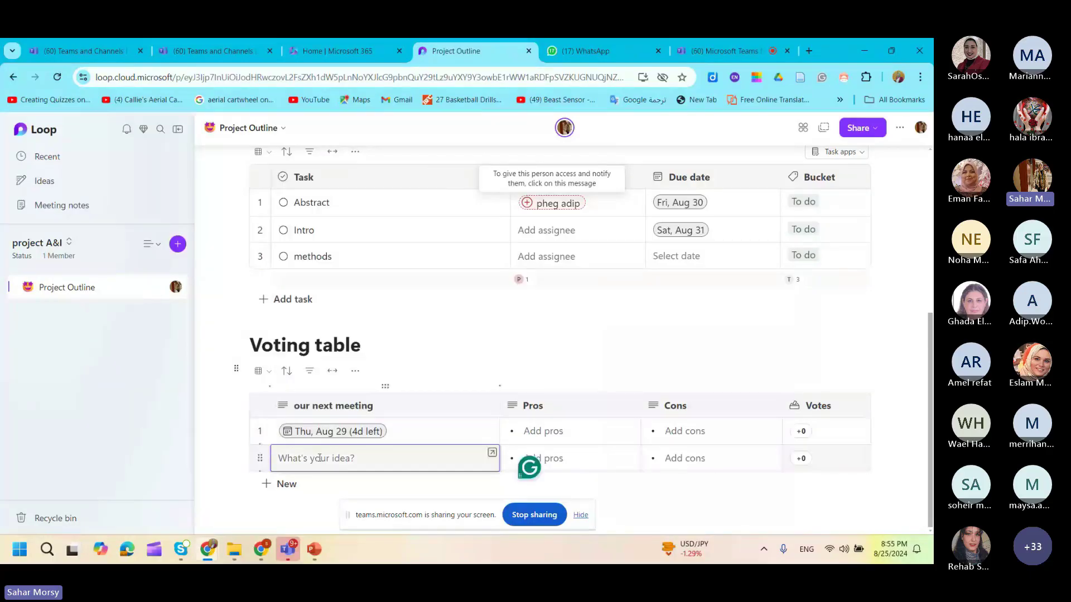
text(/)
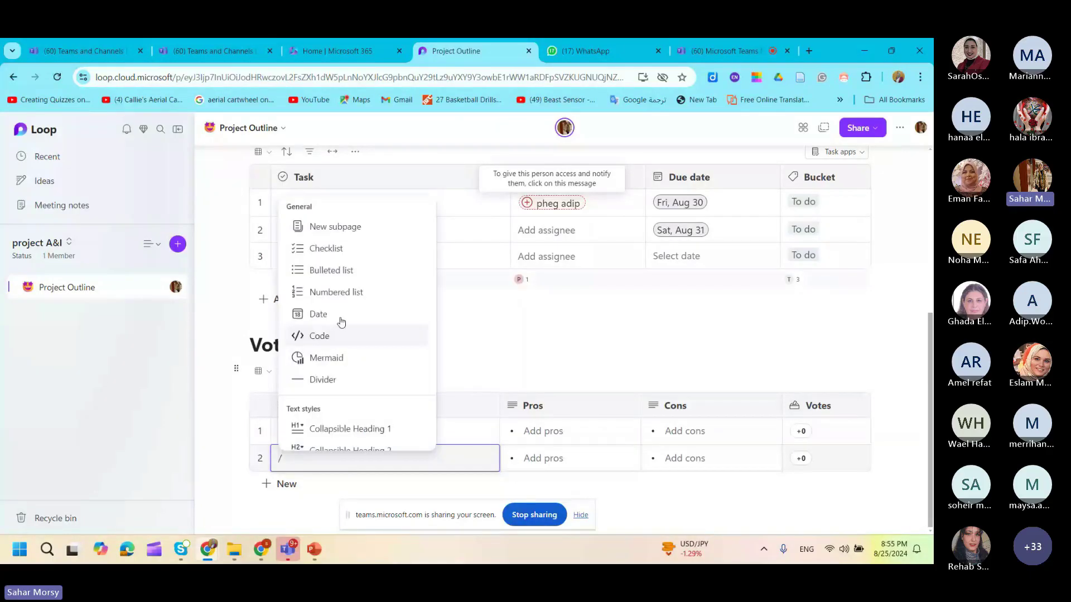
click(370, 310)
click(399, 410)
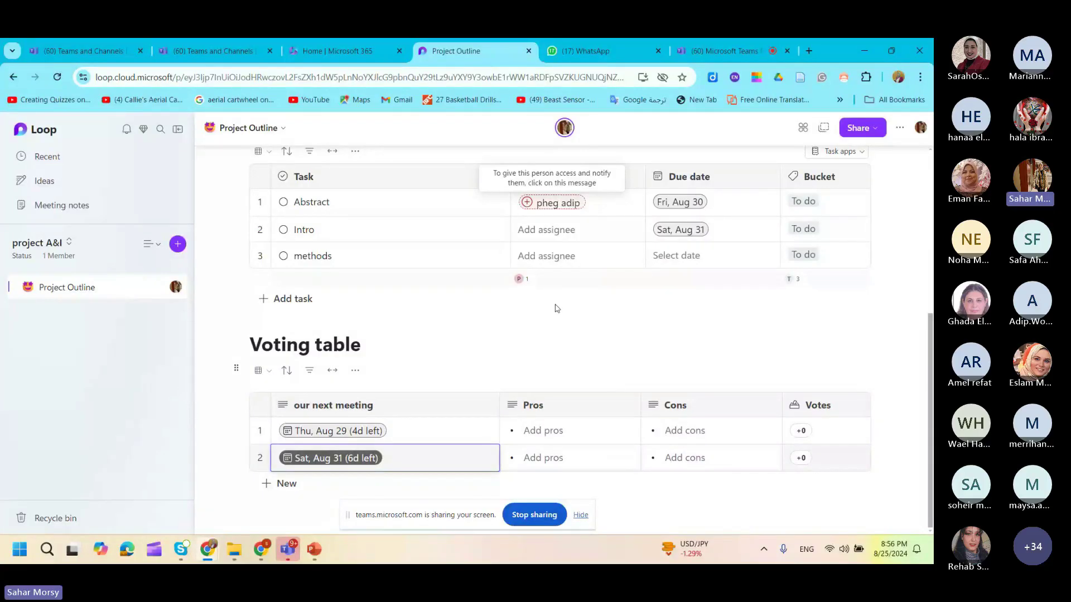
- Turn the Voting table heading and the table beneath it each into a Loop component
scroll(555, 309, up, 5)
scroll(550, 283, down, 5)
click(236, 360)
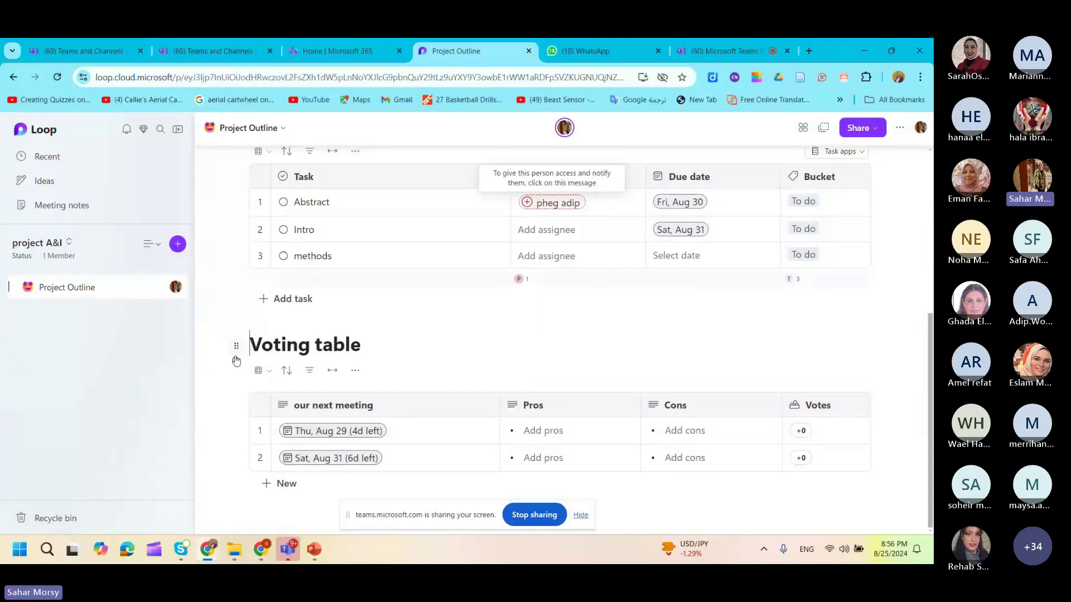
click(237, 347)
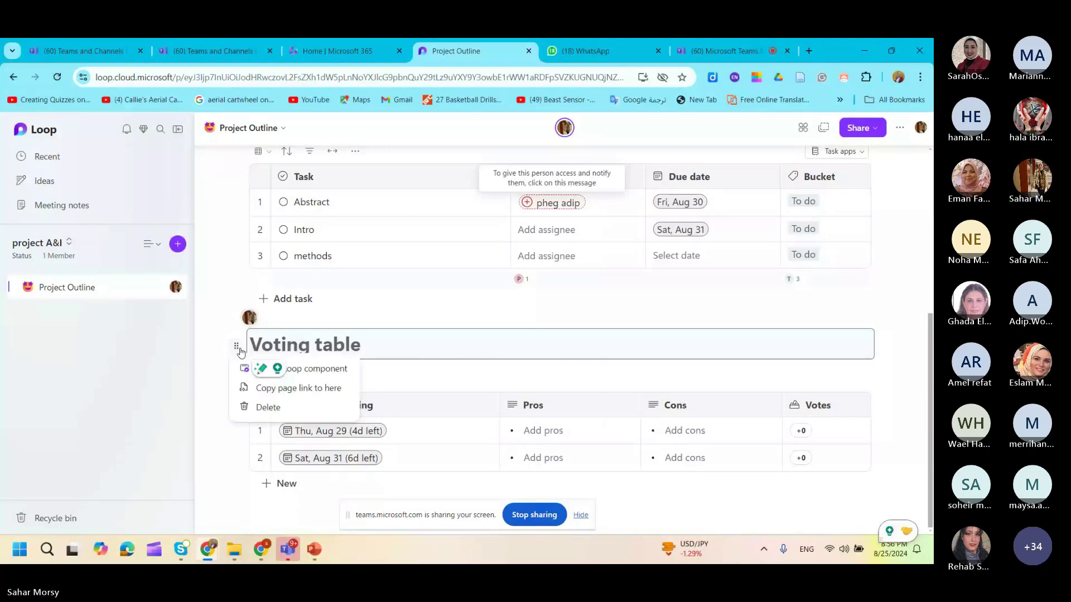
click(249, 369)
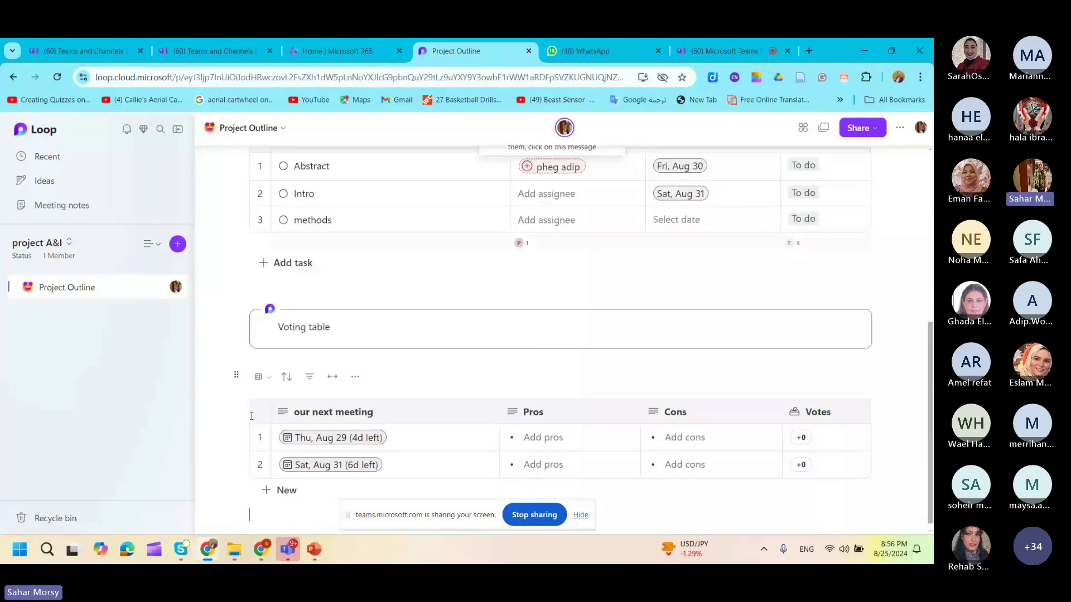
click(236, 375)
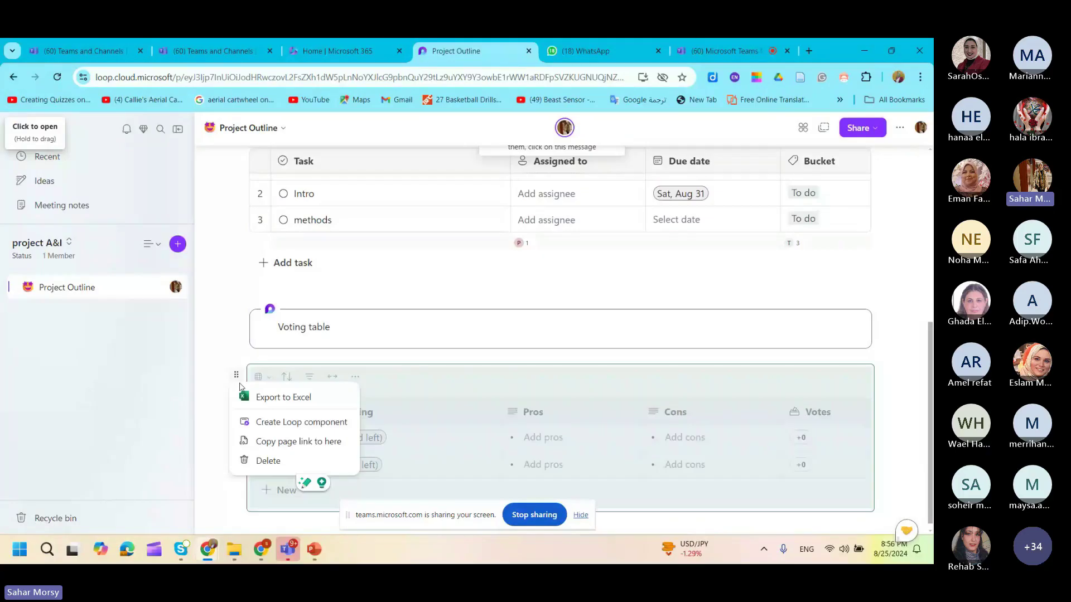
click(264, 423)
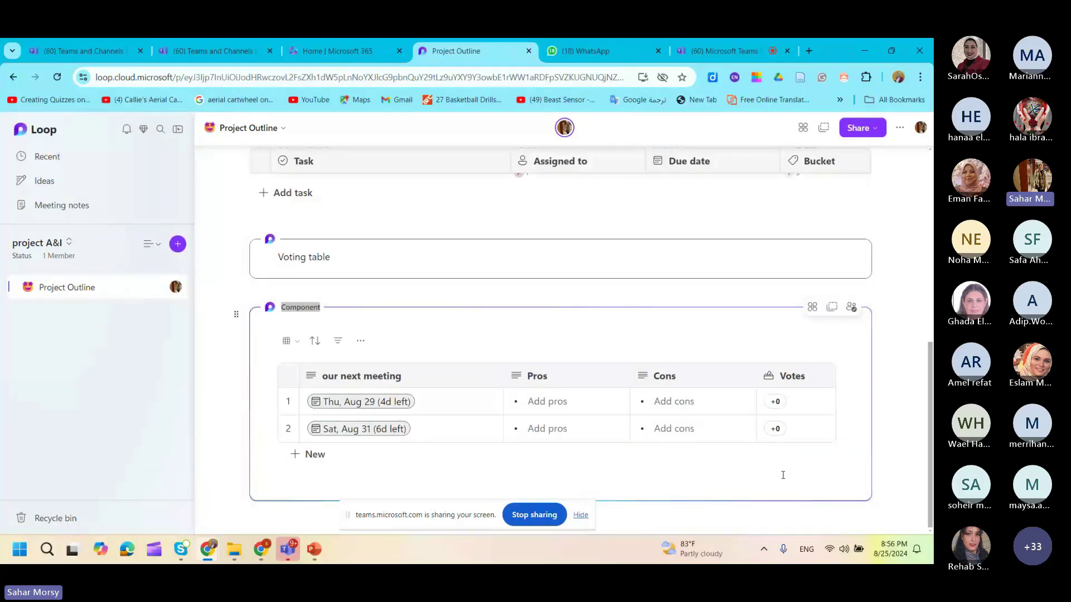
- Check who has access to the voting table component, copy its link and open the link settings
click(845, 316)
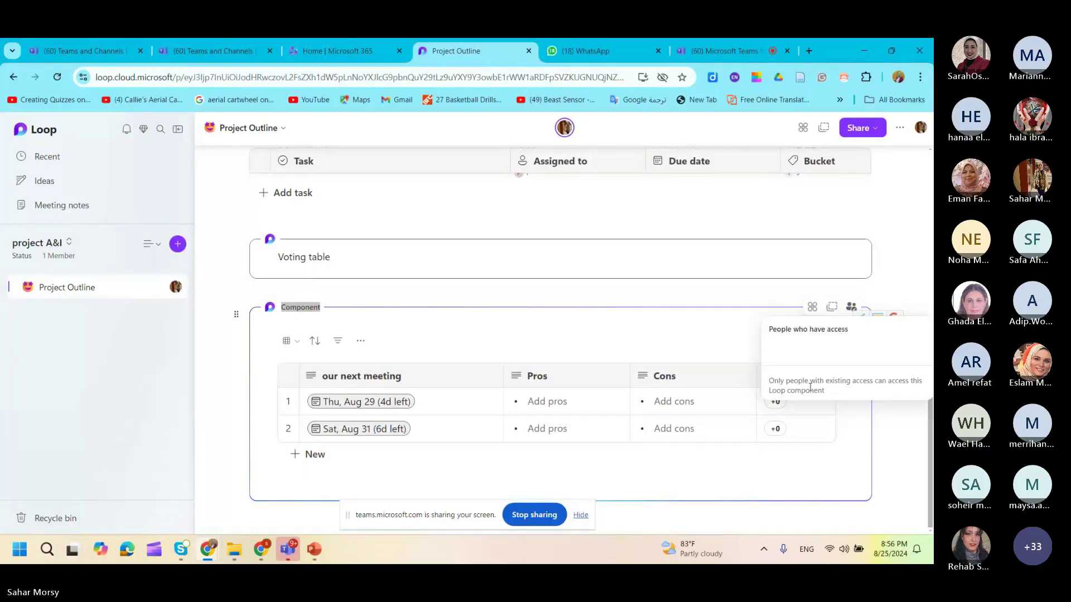
click(837, 310)
click(838, 309)
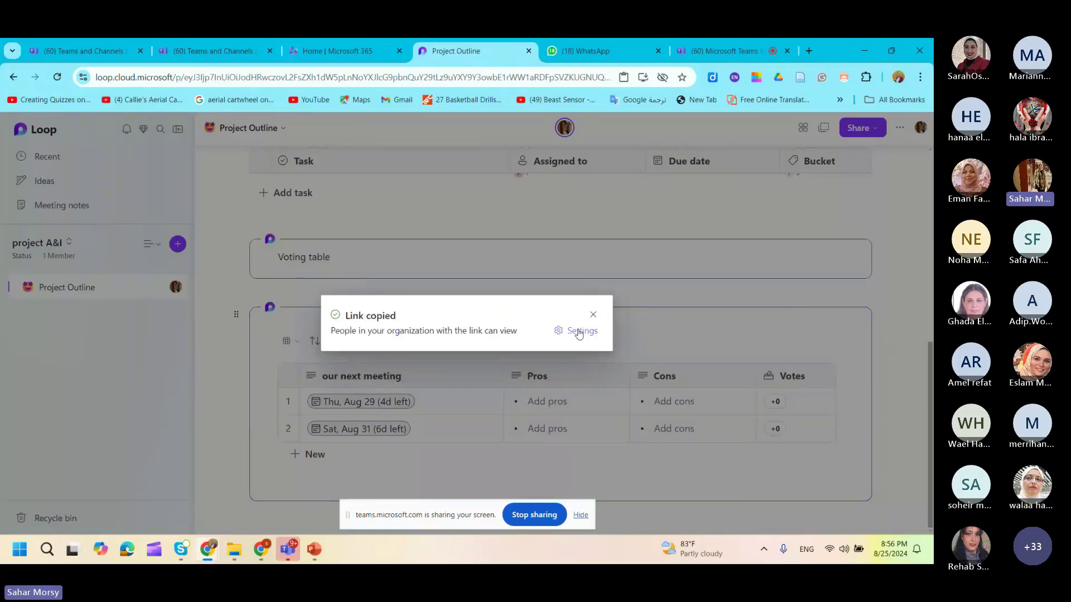
click(579, 332)
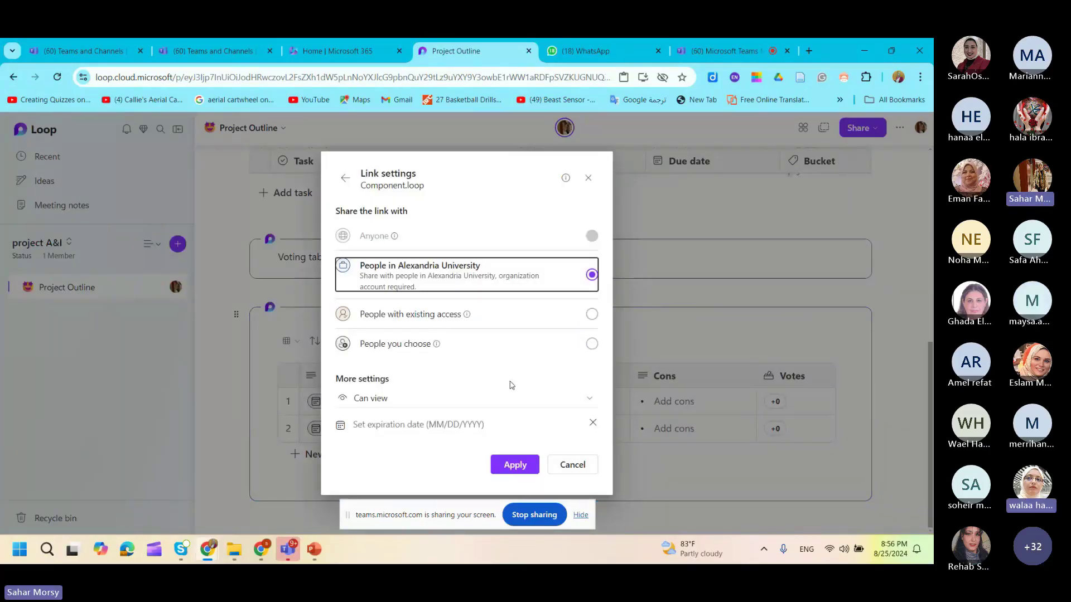
- Try to apply edit permission for the component link to people you choose, without naming any recipient
click(451, 401)
click(454, 334)
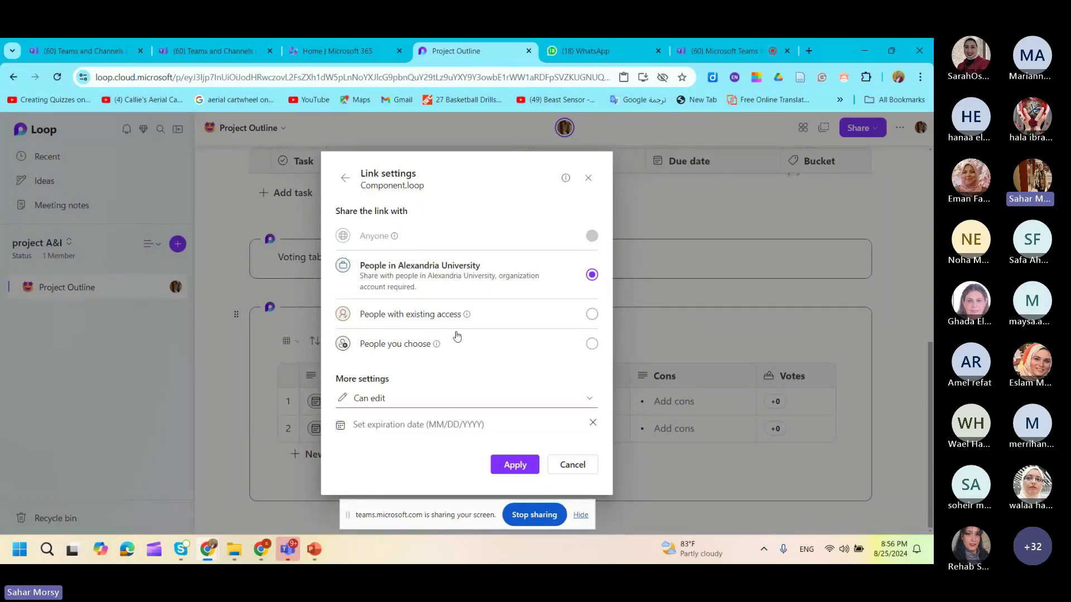
click(457, 343)
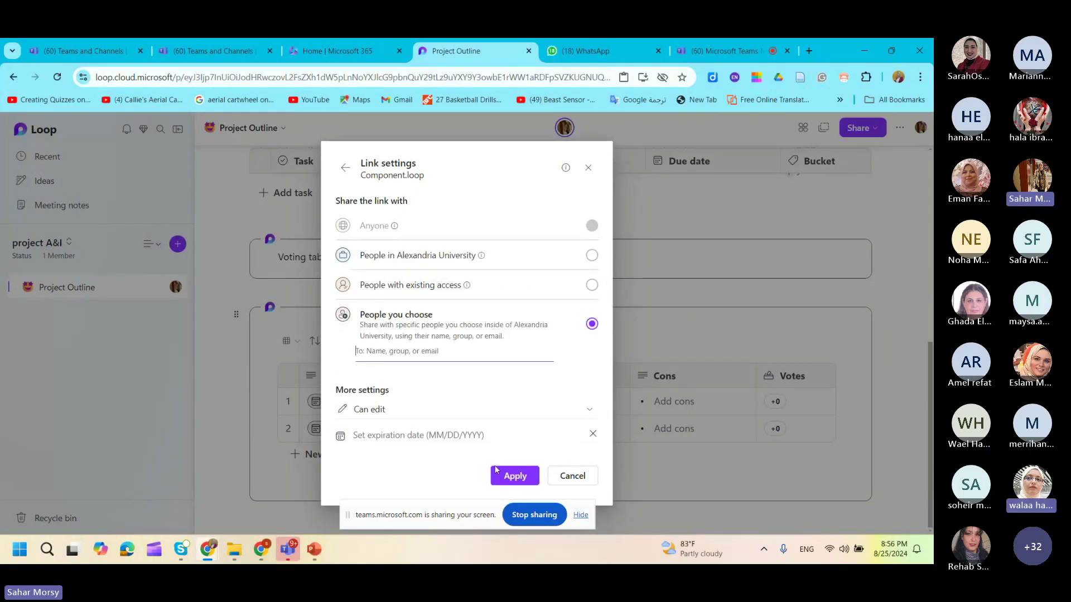
click(524, 474)
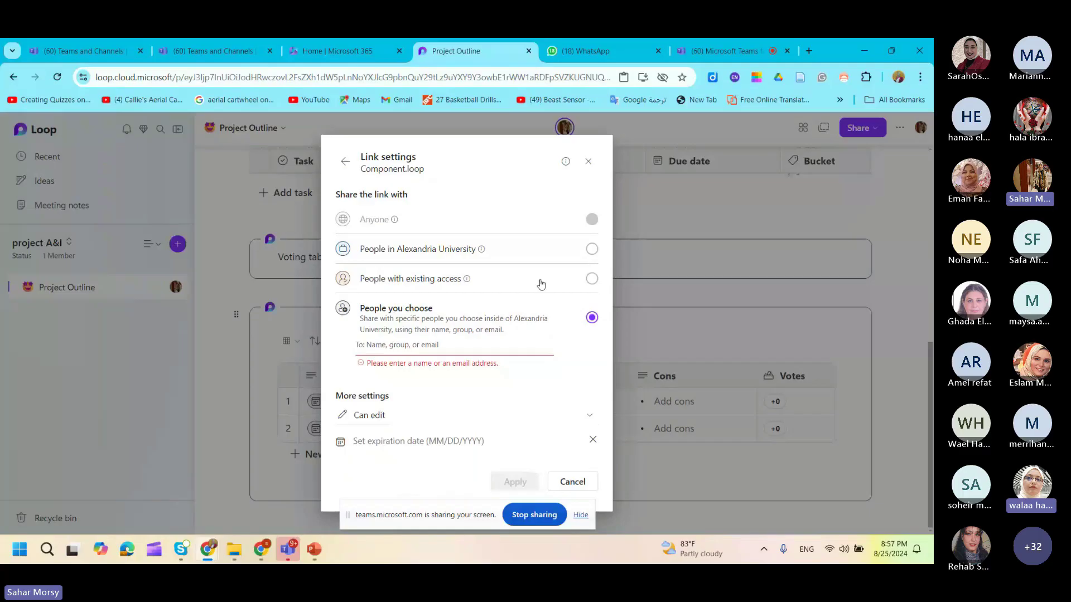
- Restrict the component link to people with existing access and apply the setting
click(590, 279)
click(590, 308)
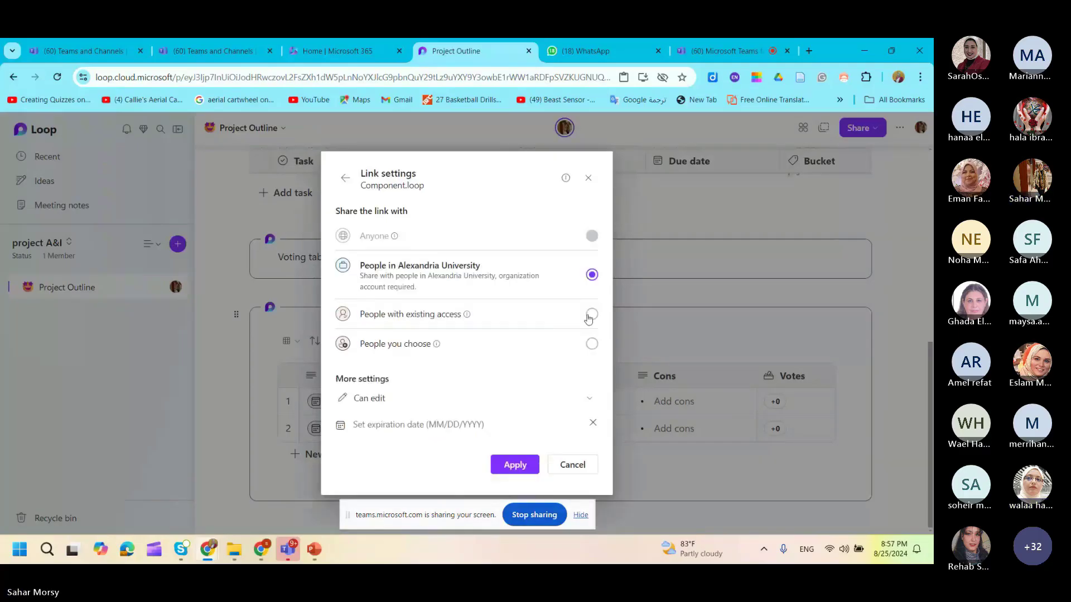
click(591, 314)
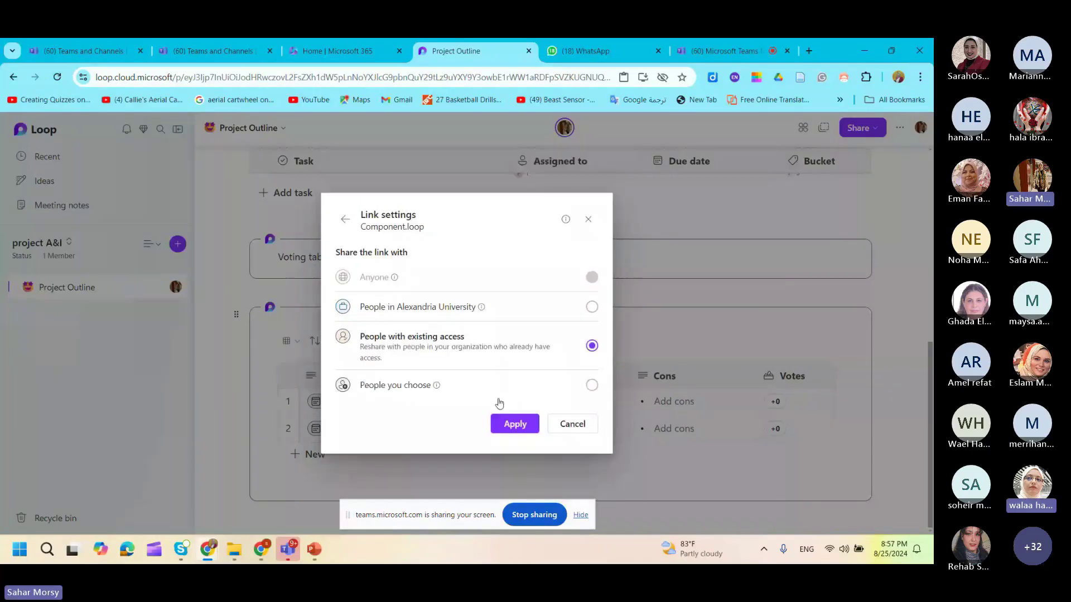
click(505, 422)
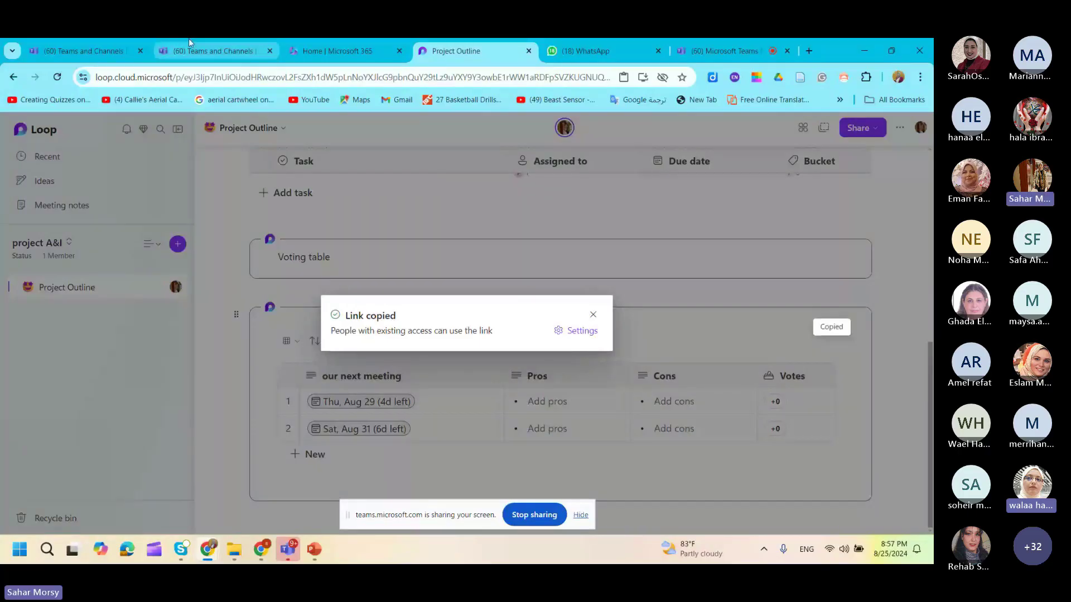
- Switch to Outlook through Microsoft 365 and start a new email addressed to the first suggested contact, ready for body text
click(351, 43)
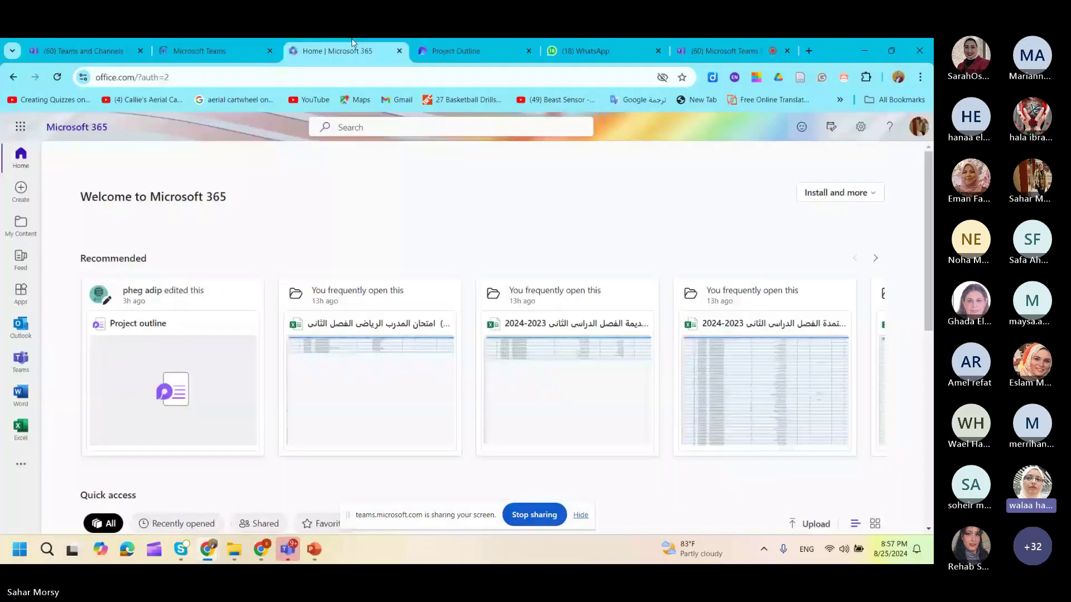
click(21, 326)
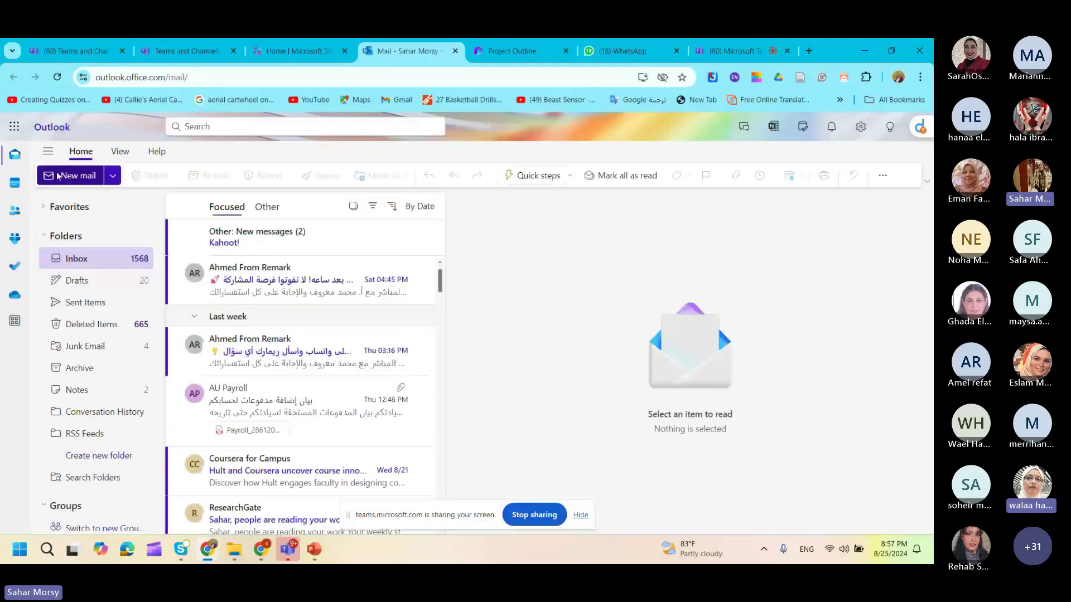
click(58, 177)
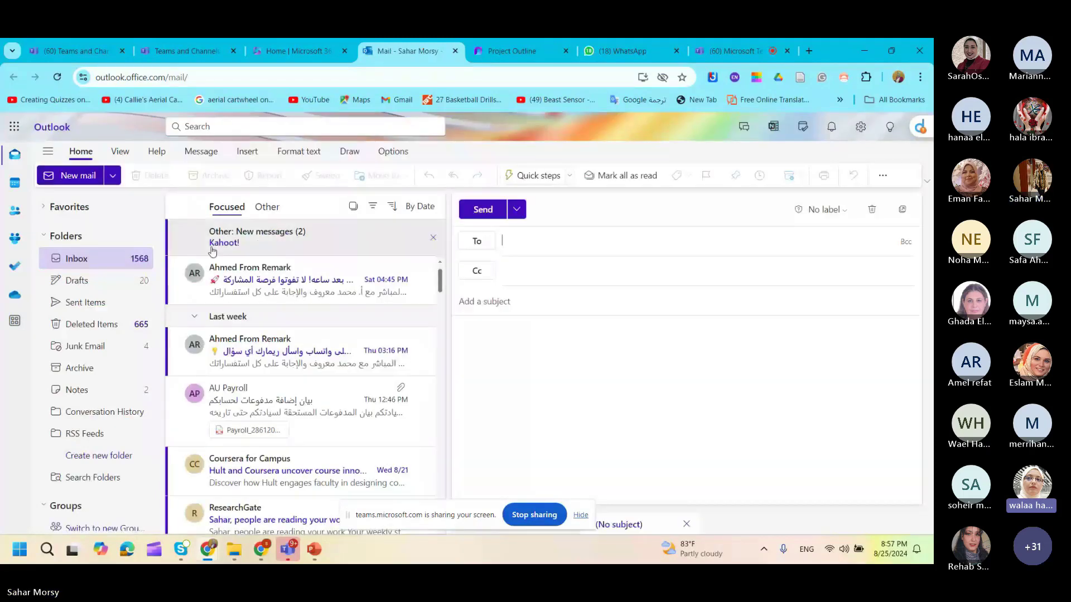
text(p)
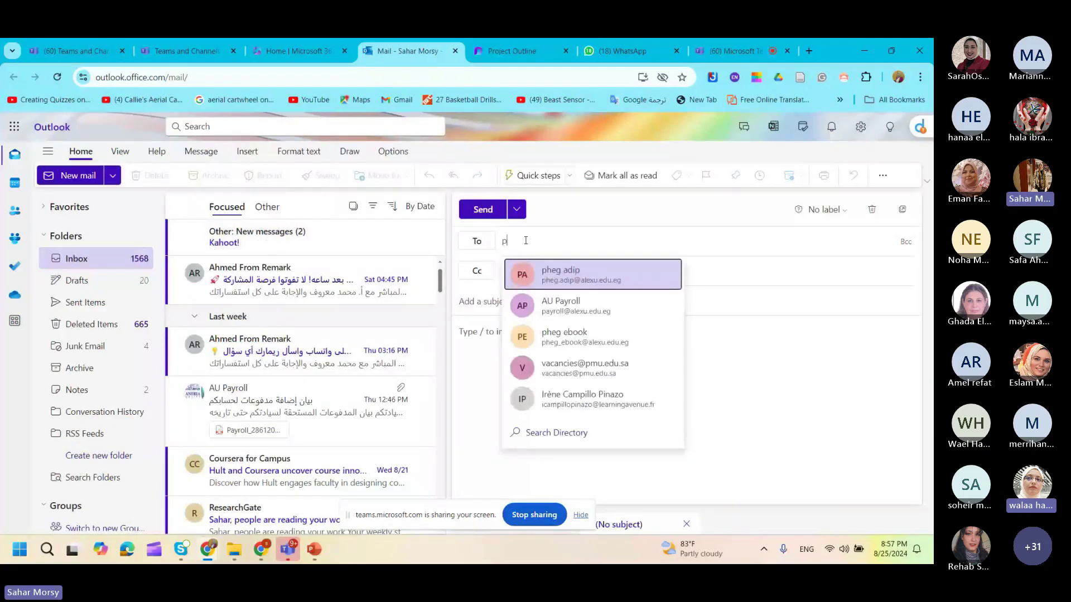
click(588, 269)
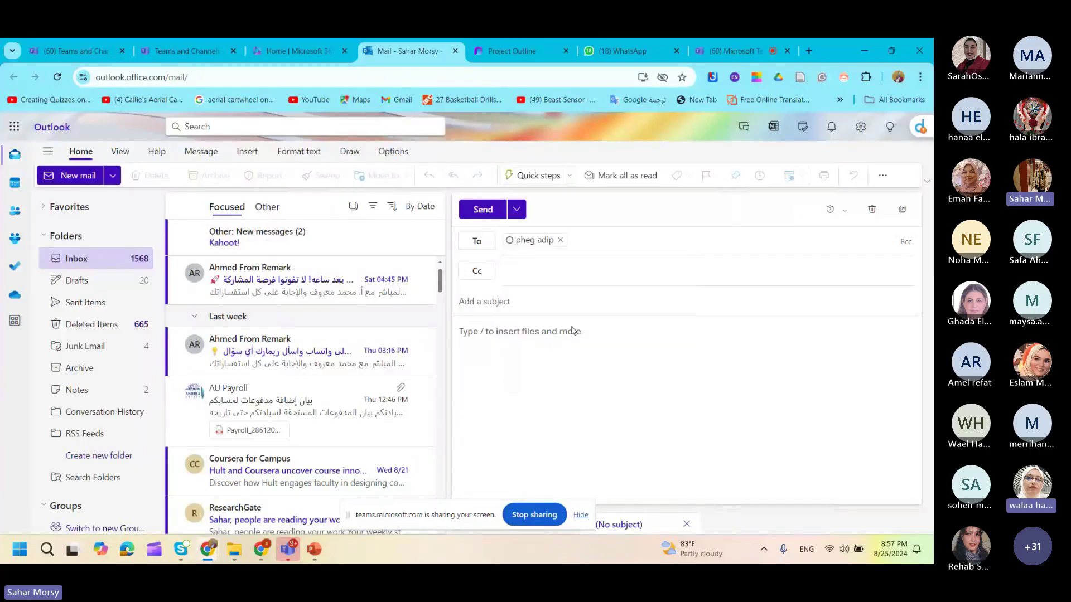
click(573, 332)
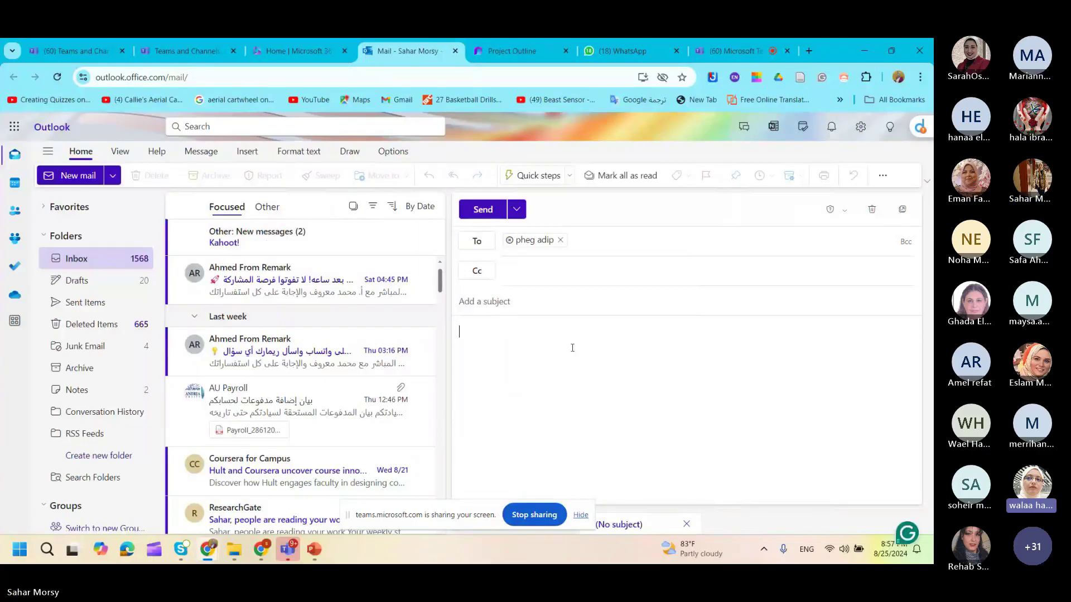
- Paste the copied voting component into the email body, set the subject to 22 and send it despite the recipient's missing link access
key(ctrl+v)
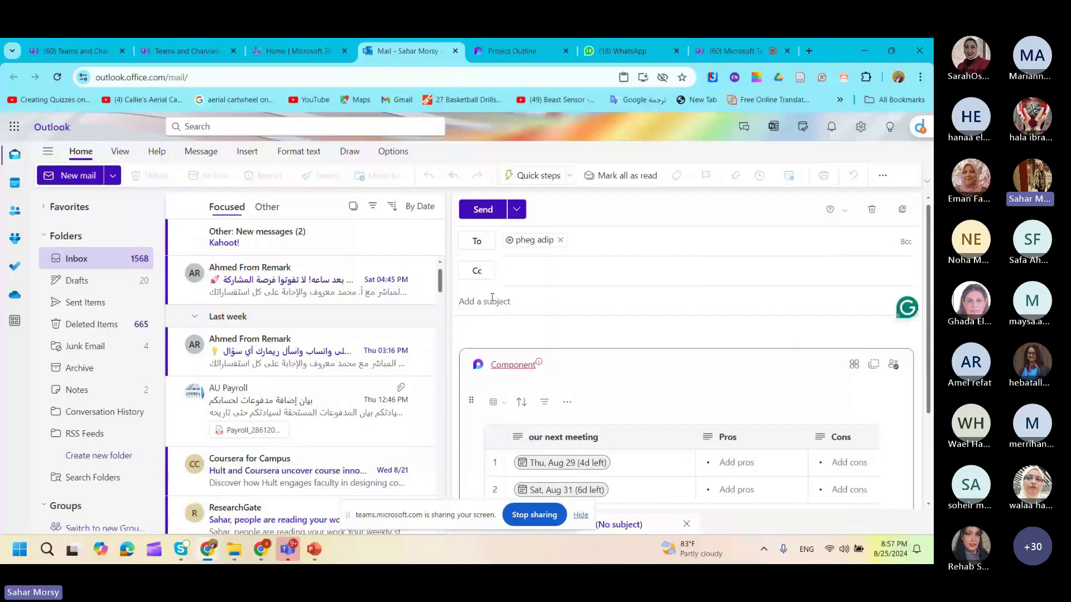
click(492, 297)
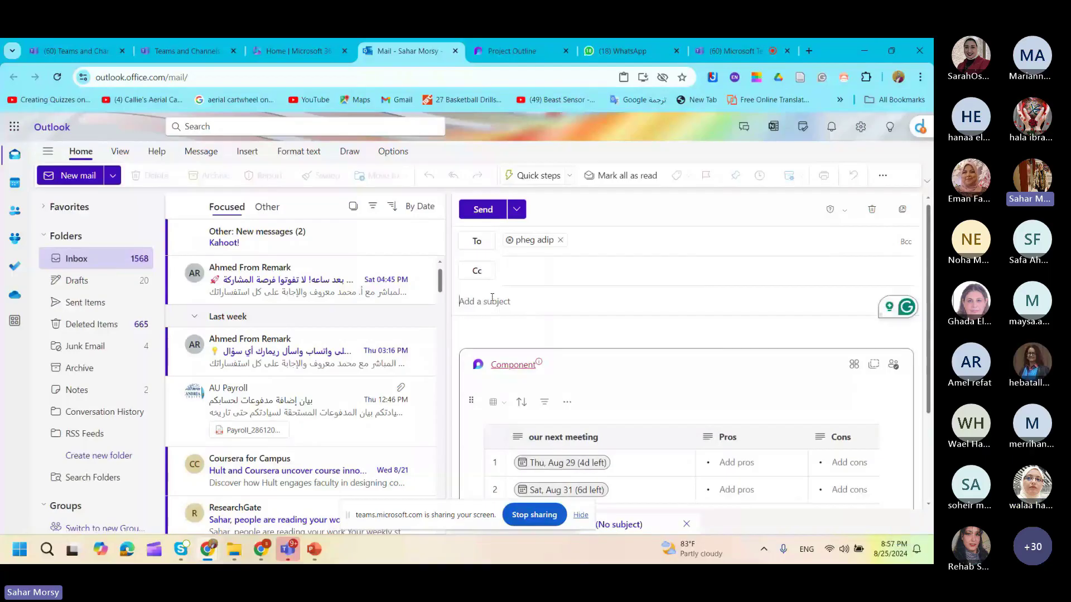
text(22)
scroll(489, 318, down, 1)
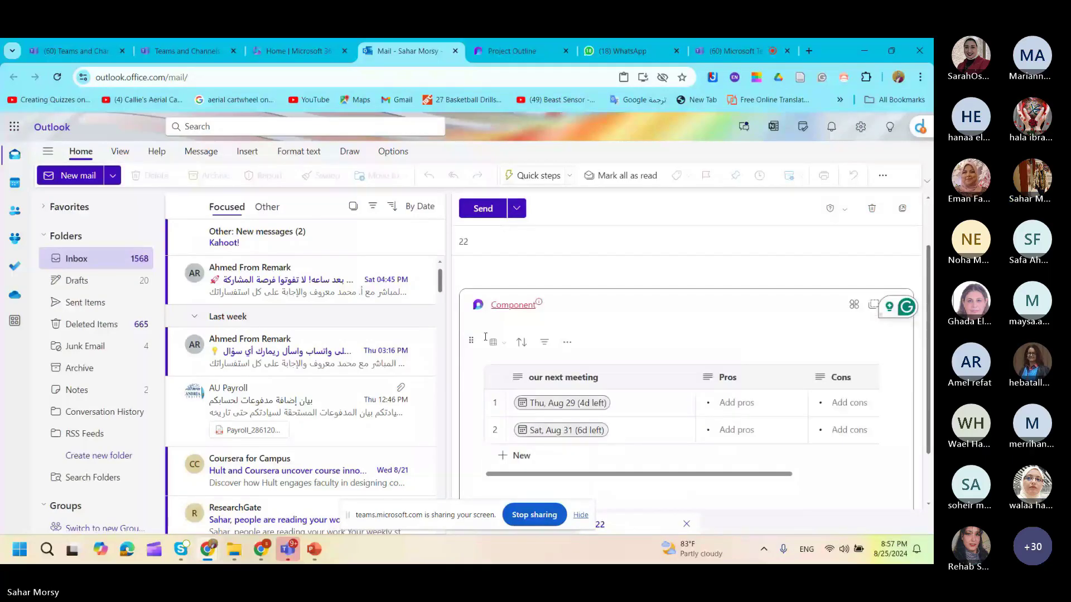
key(ctrl+Return)
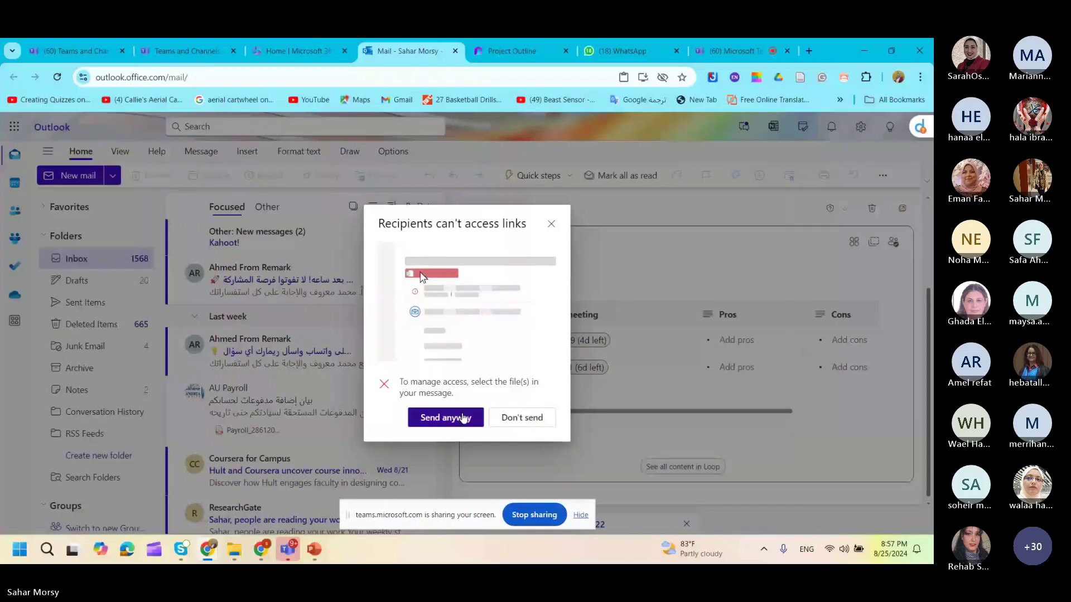
click(464, 419)
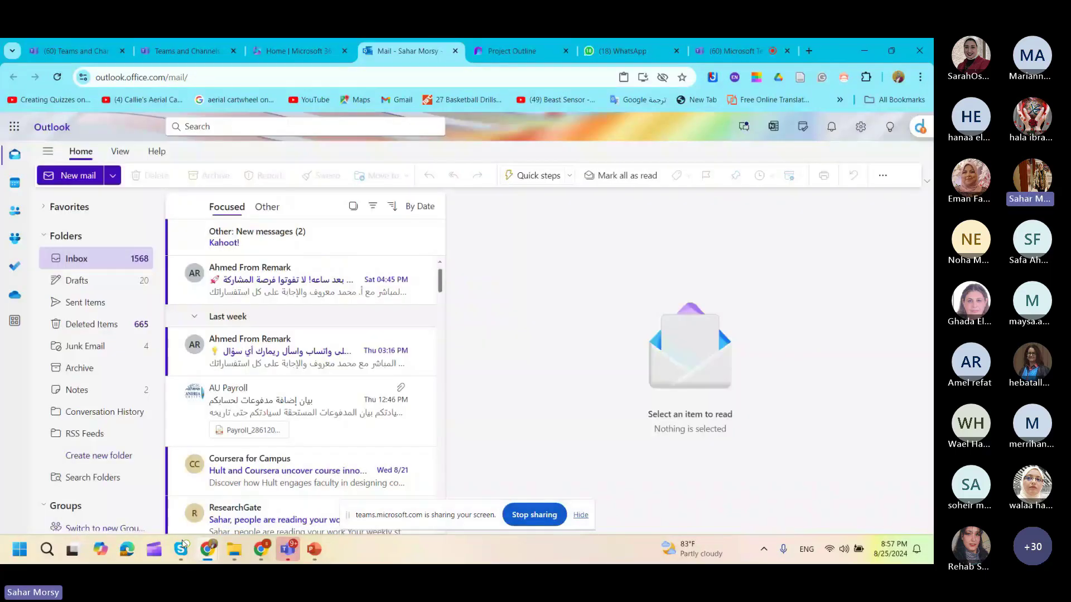
- Switch to the recipient account's browser window, open its Outlook mailbox and read the received message with subject 22
click(262, 551)
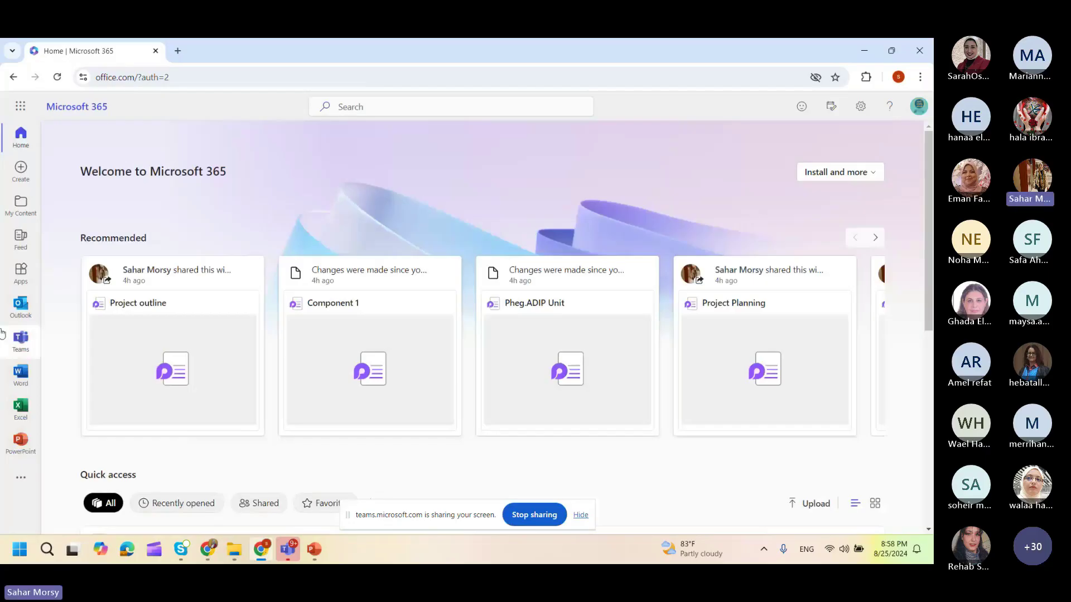
click(21, 306)
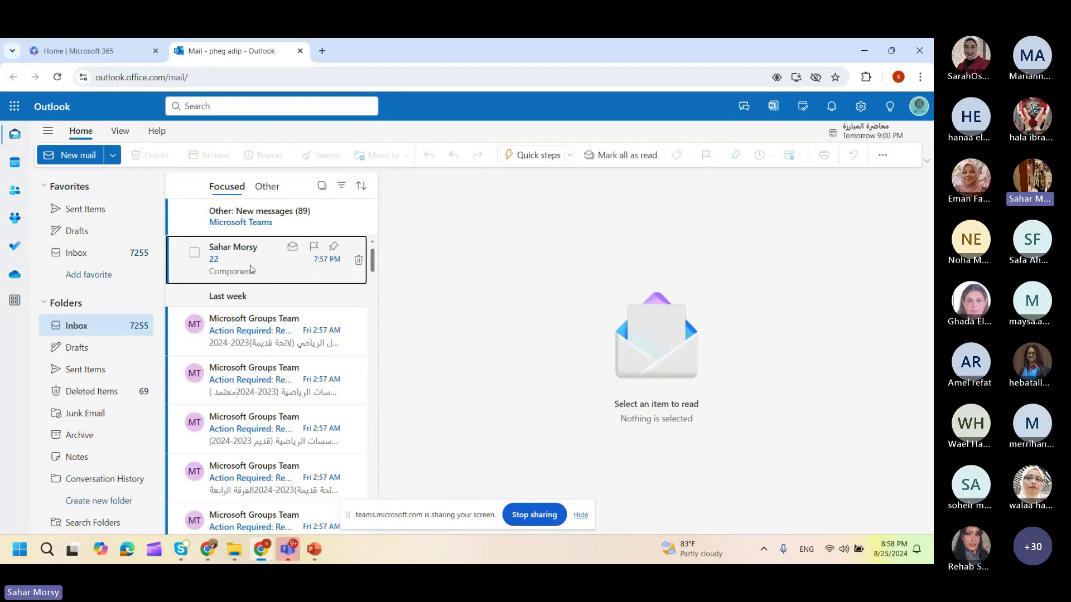
click(251, 270)
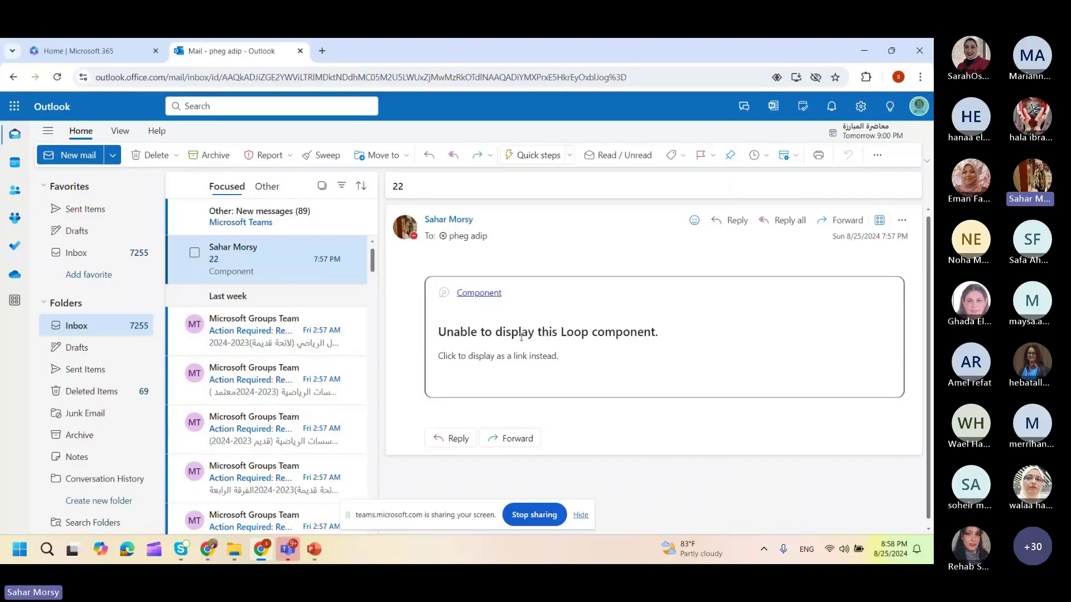
- Return to the Project Outline page in Loop, copy the voting table component again and open its link settings
mouse_move(207, 549)
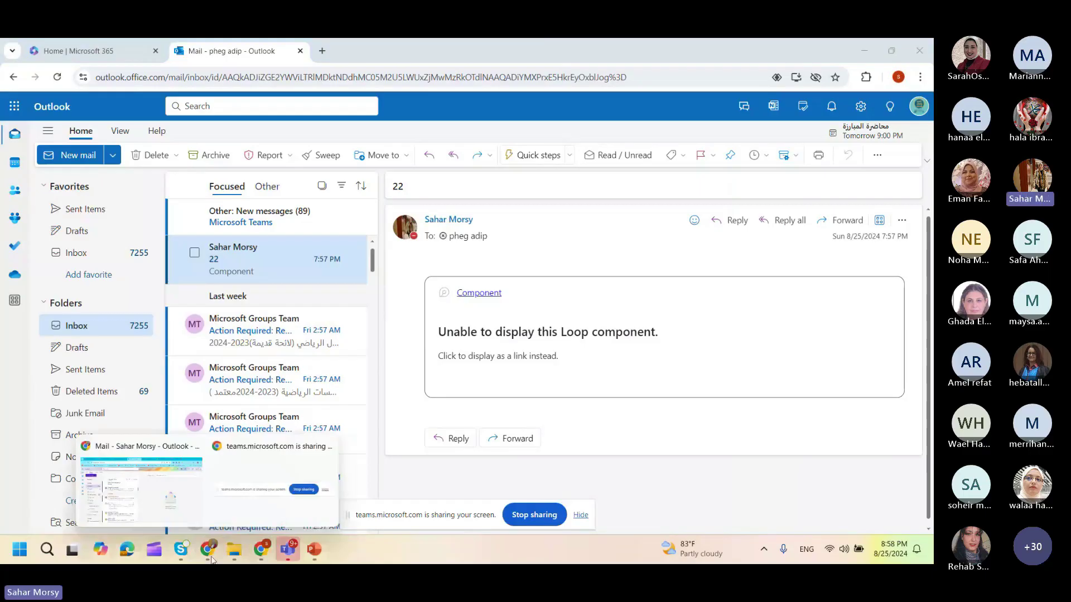
click(161, 512)
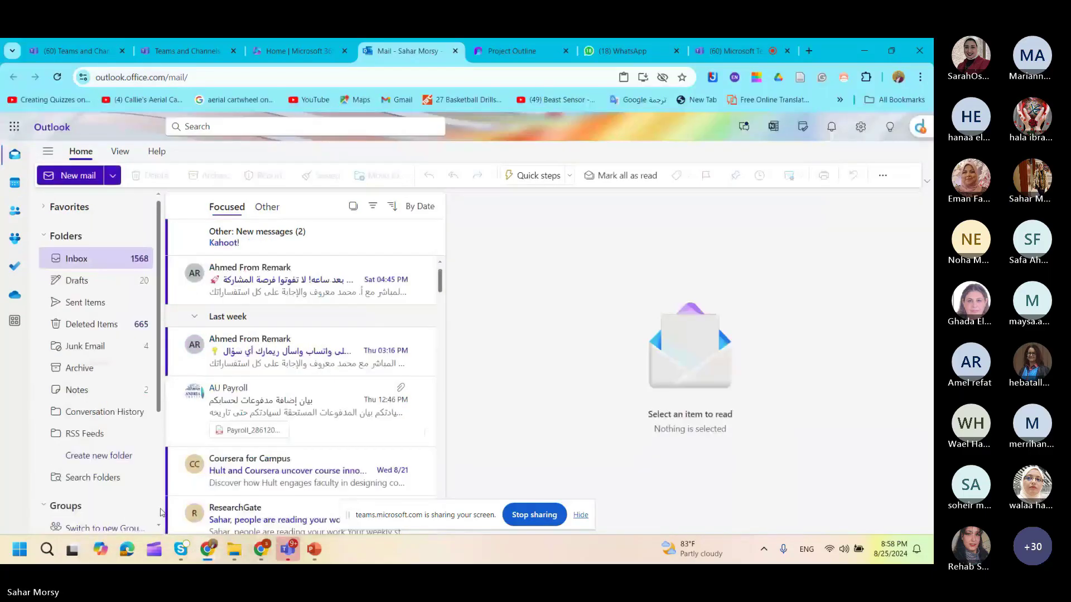
click(484, 47)
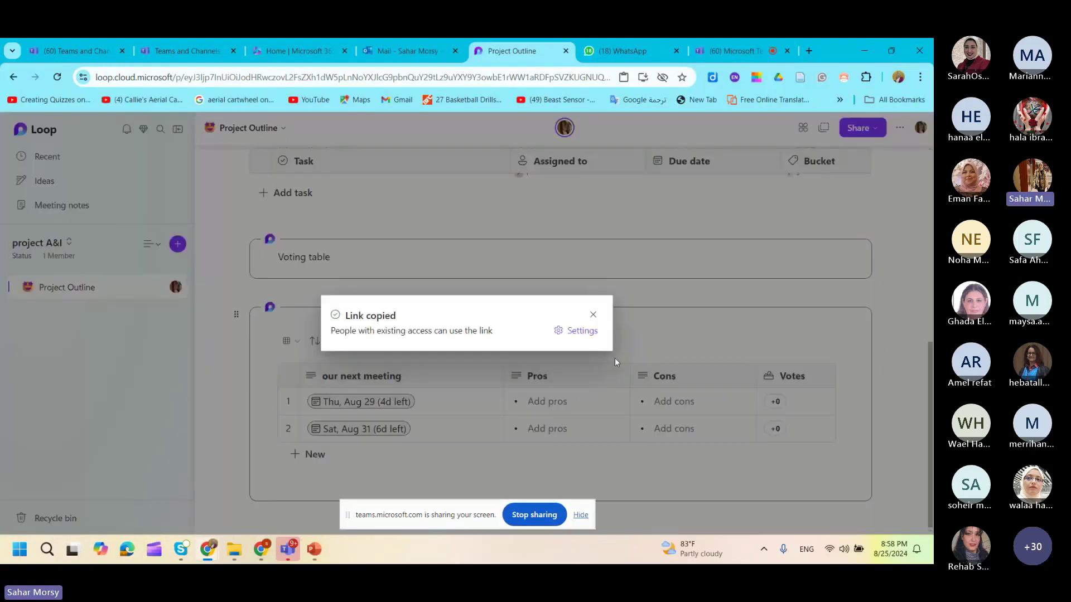
click(614, 362)
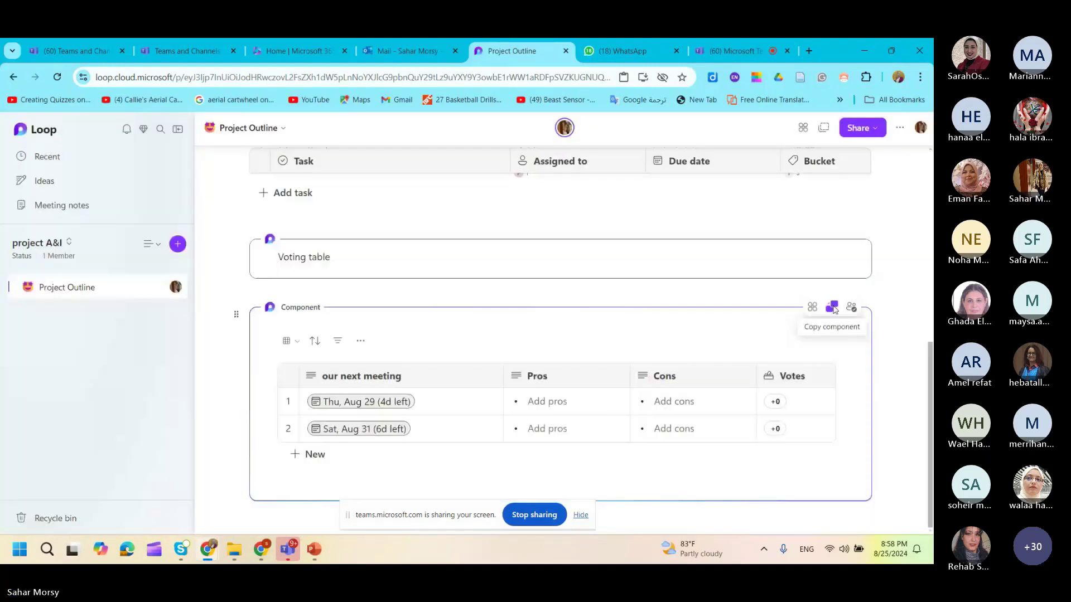
click(832, 308)
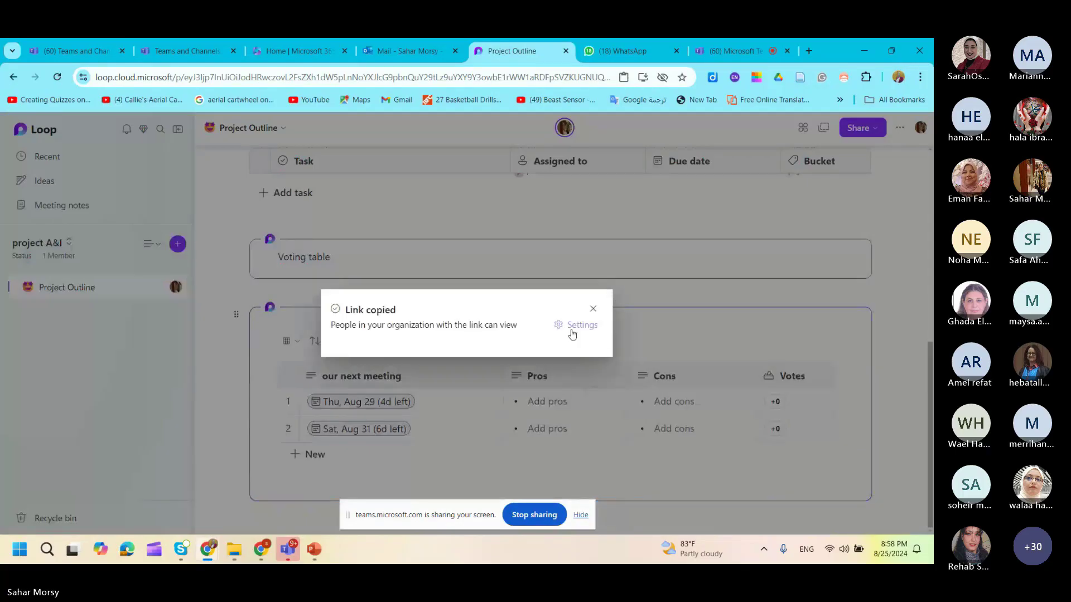
click(572, 334)
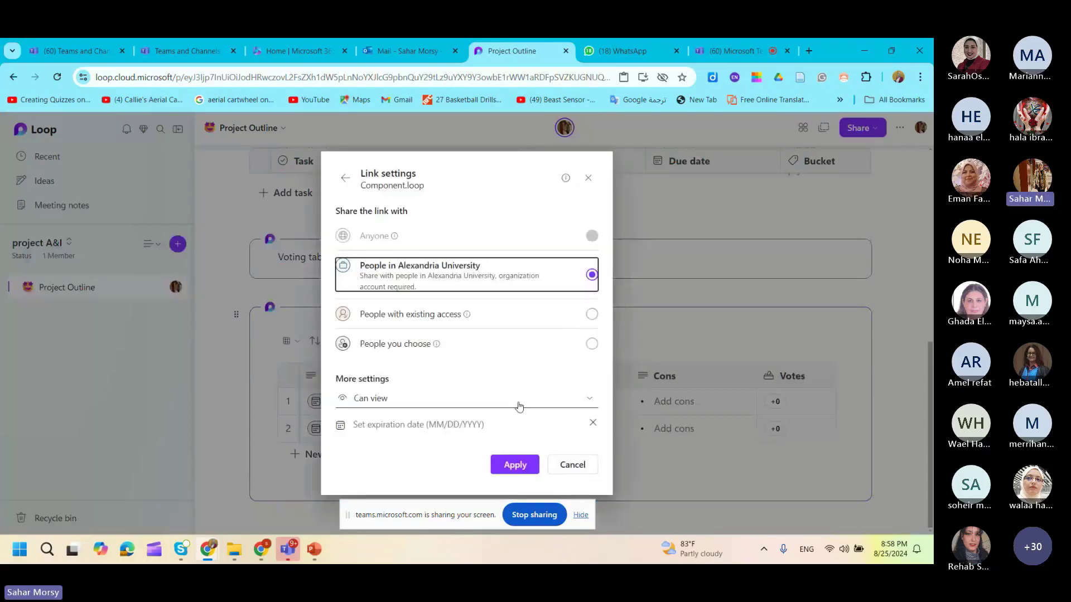
- Choose Can edit for the organization's component link, switch sharing to People with existing access and apply the settings
click(519, 405)
click(513, 427)
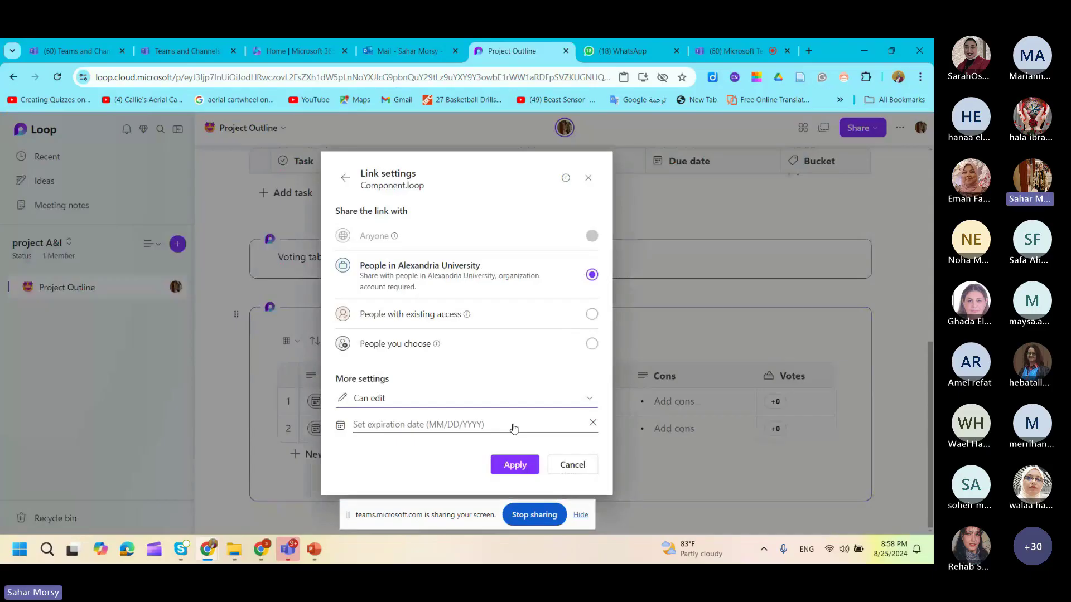
click(592, 315)
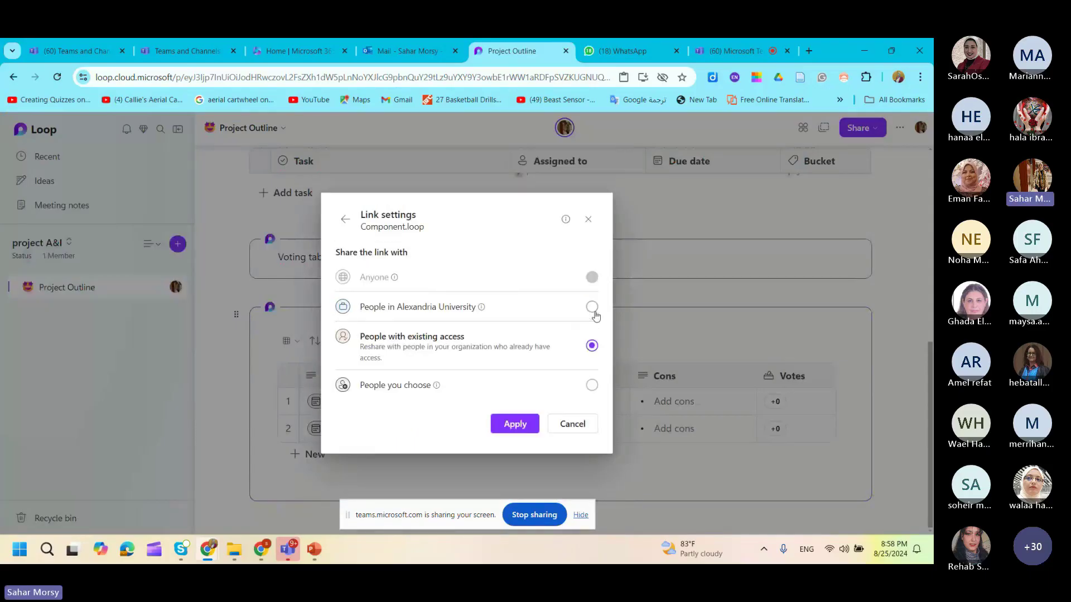
click(527, 427)
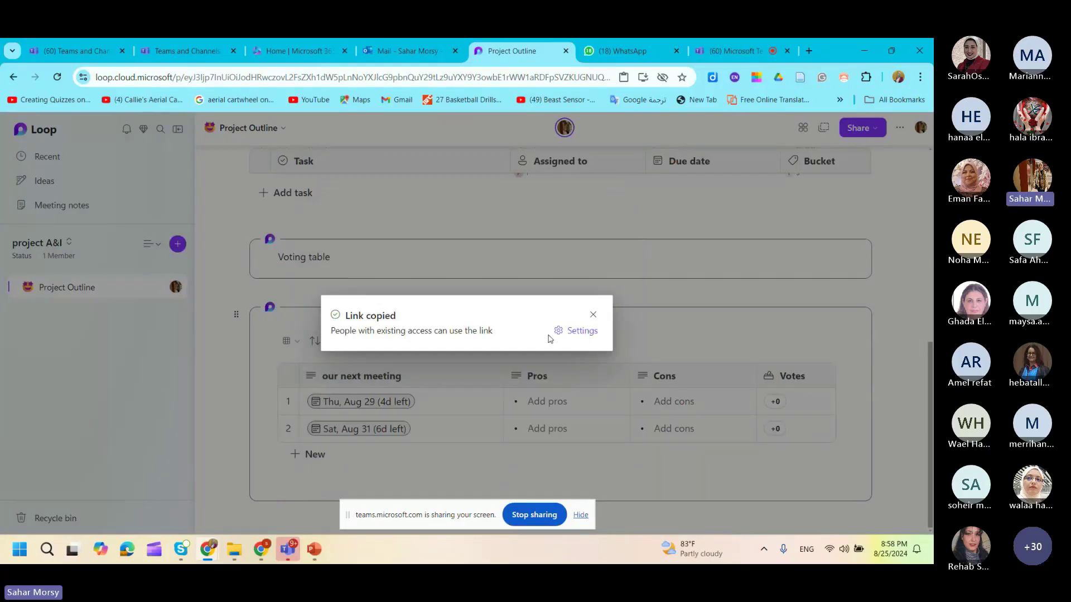
- Compose a new Outlook email containing the pasted voting component, addressed to the first suggested contact with subject 33
click(399, 51)
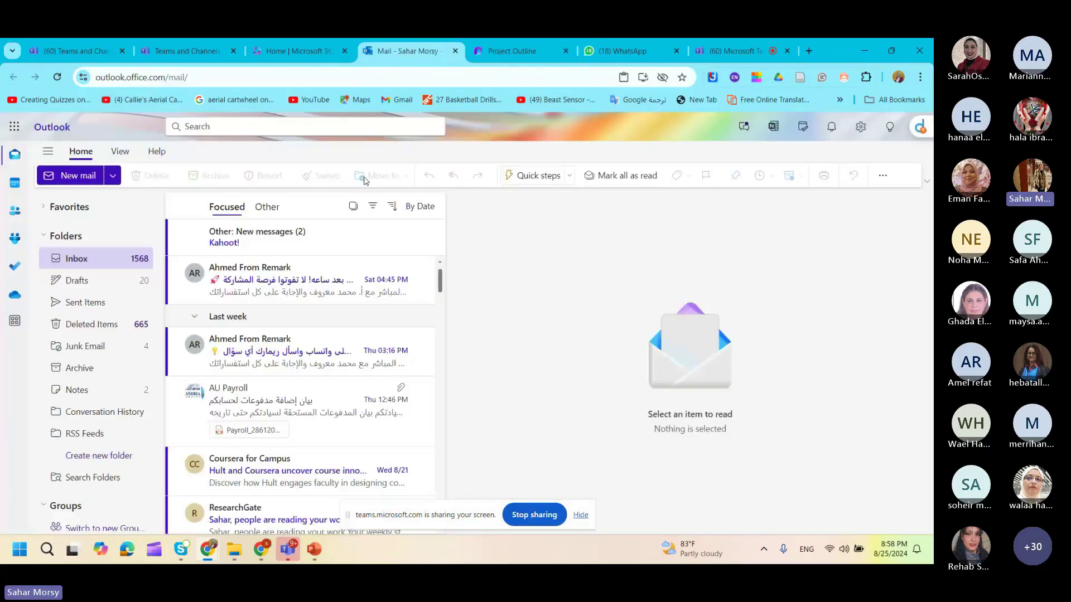
key(n)
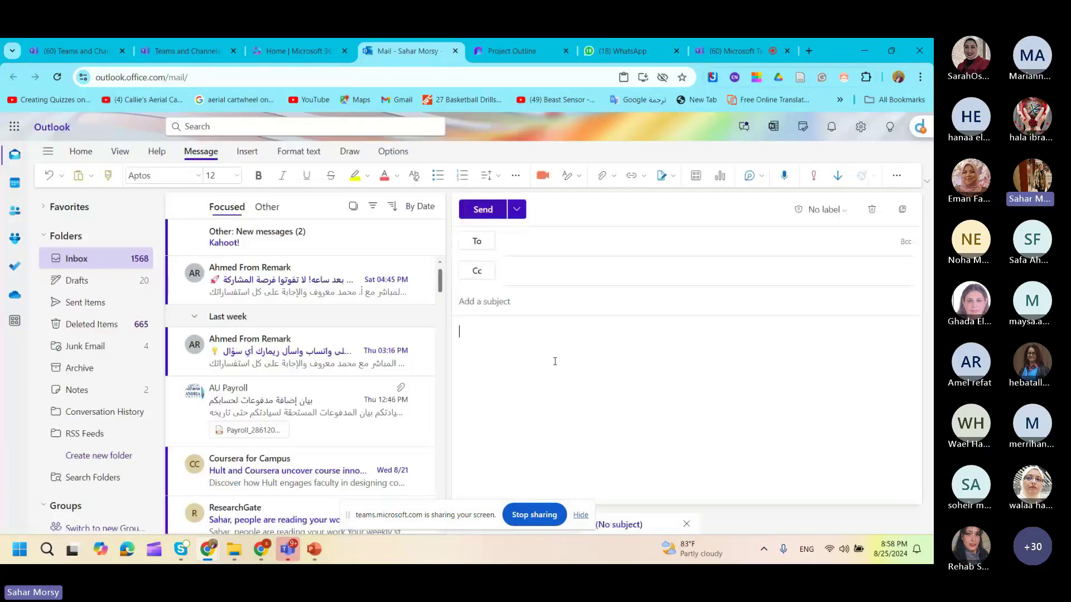
key(ctrl+v)
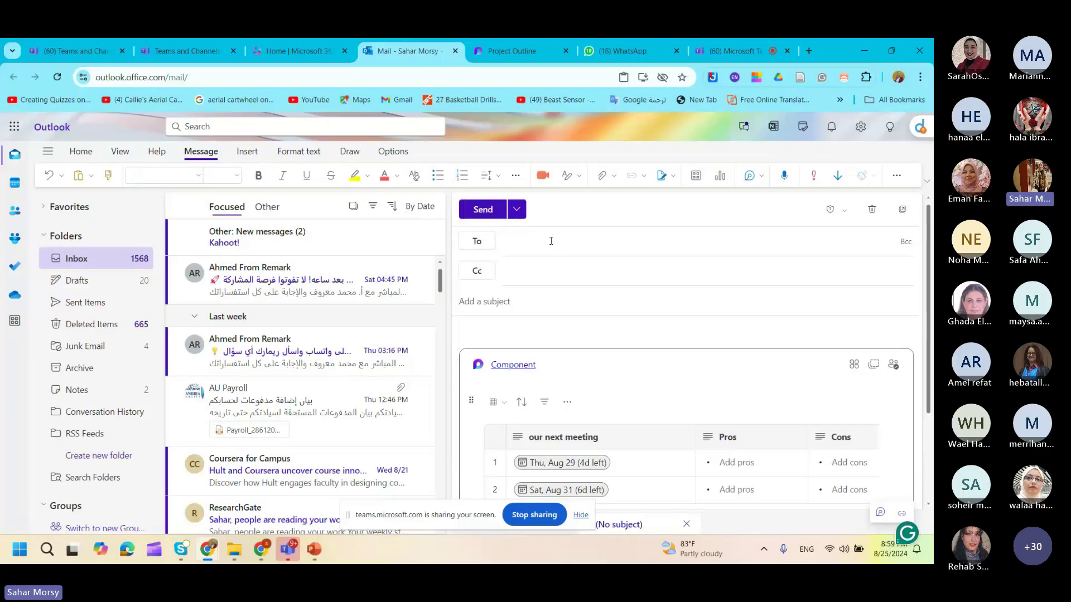
click(551, 241)
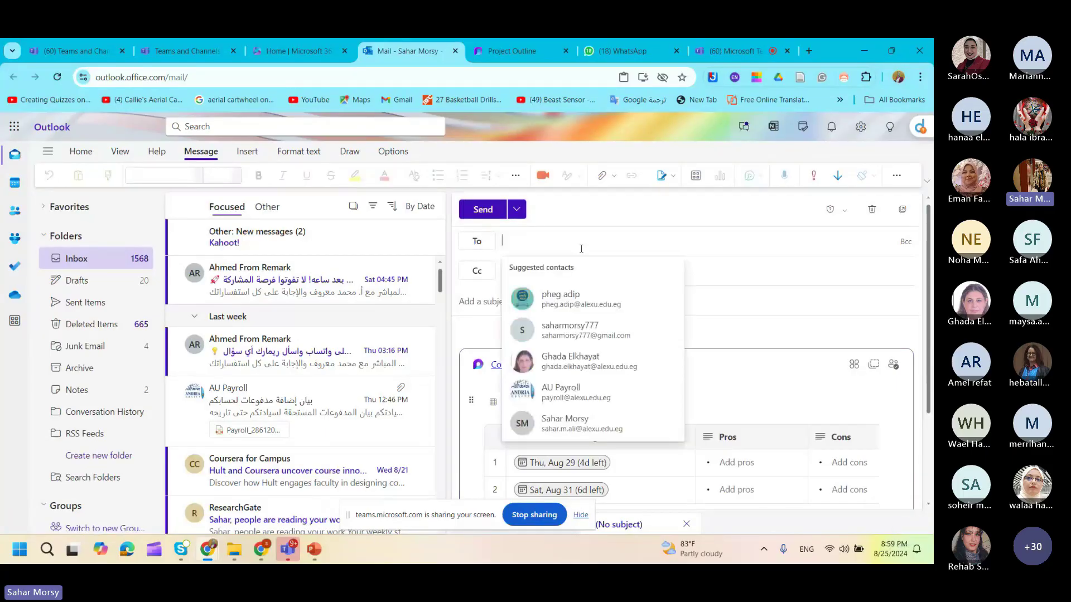
click(595, 296)
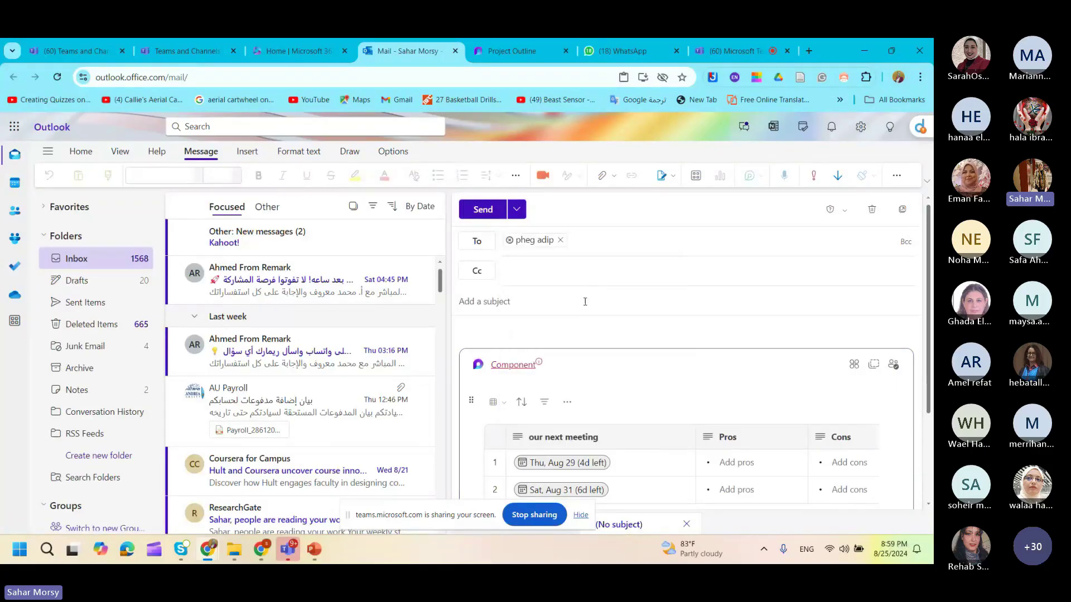
click(585, 302)
text(33)
scroll(585, 306, down, 2)
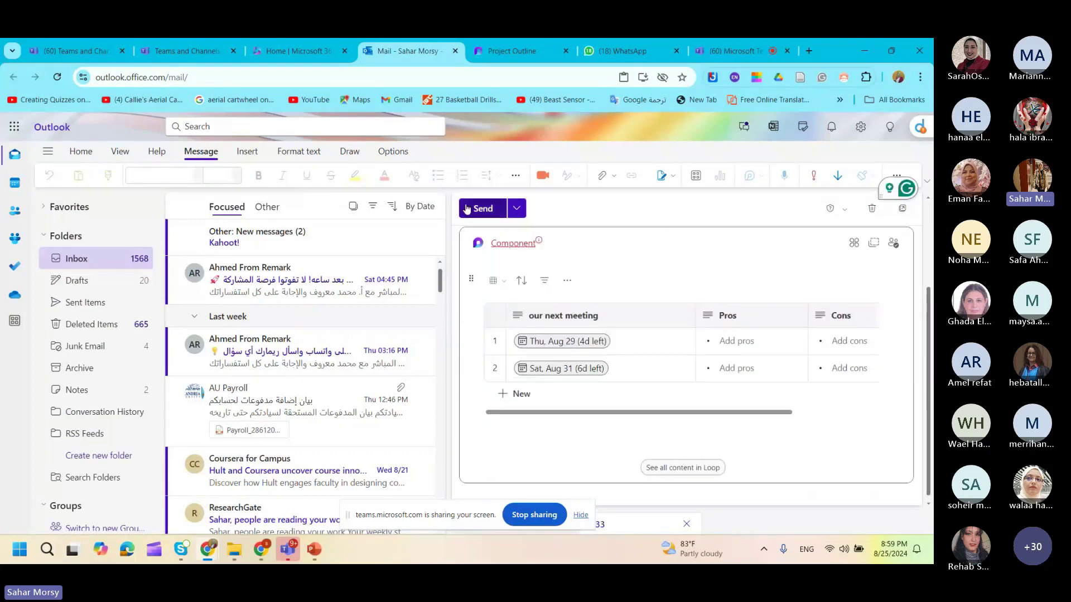
- Review the link access of the component in the email and apply People with existing access in its link settings
click(532, 245)
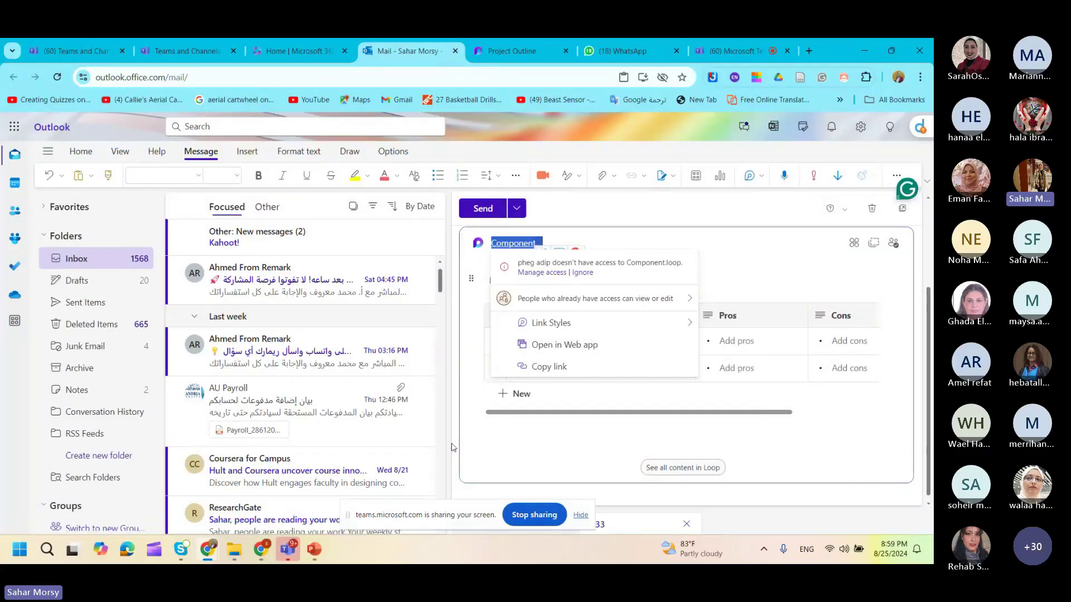
click(670, 304)
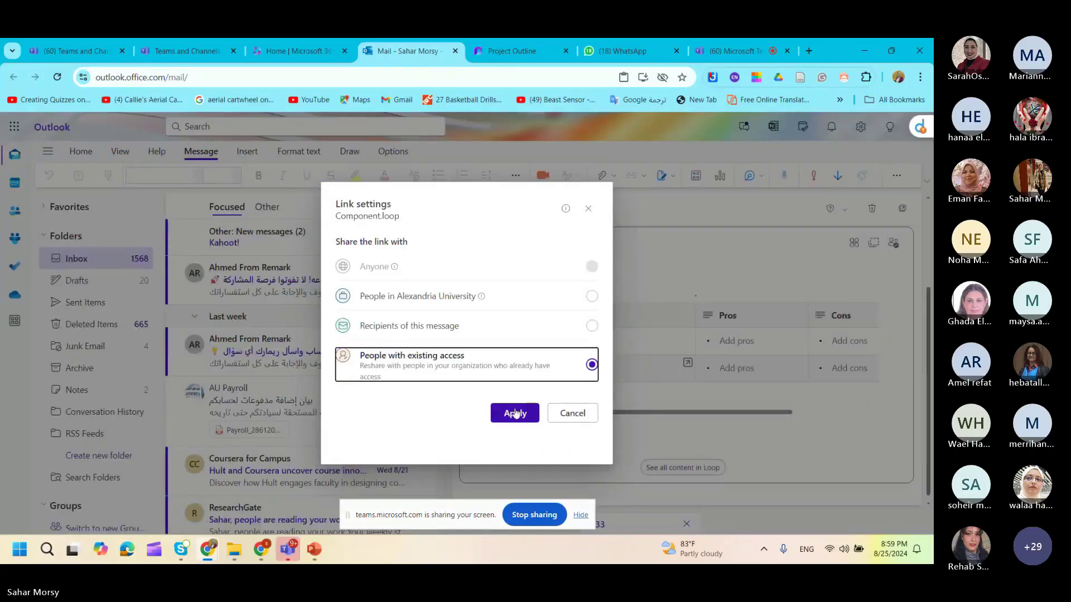
click(515, 413)
mouse_move(537, 244)
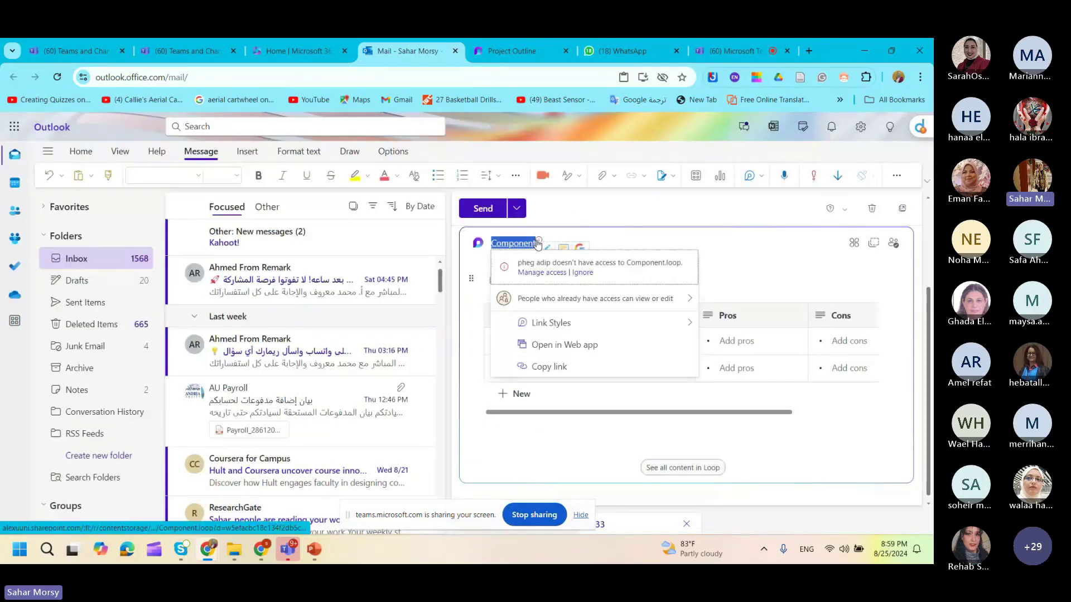
click(589, 304)
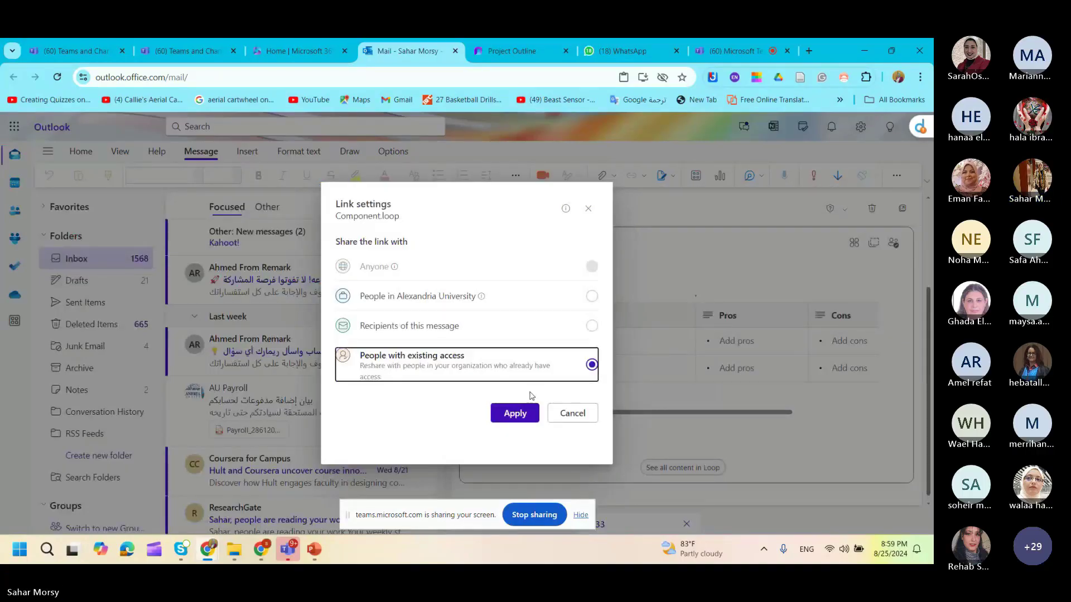
click(515, 413)
- Return to the Project Outline page in Loop, copy the whole page as a component and dismiss the link notice
click(512, 51)
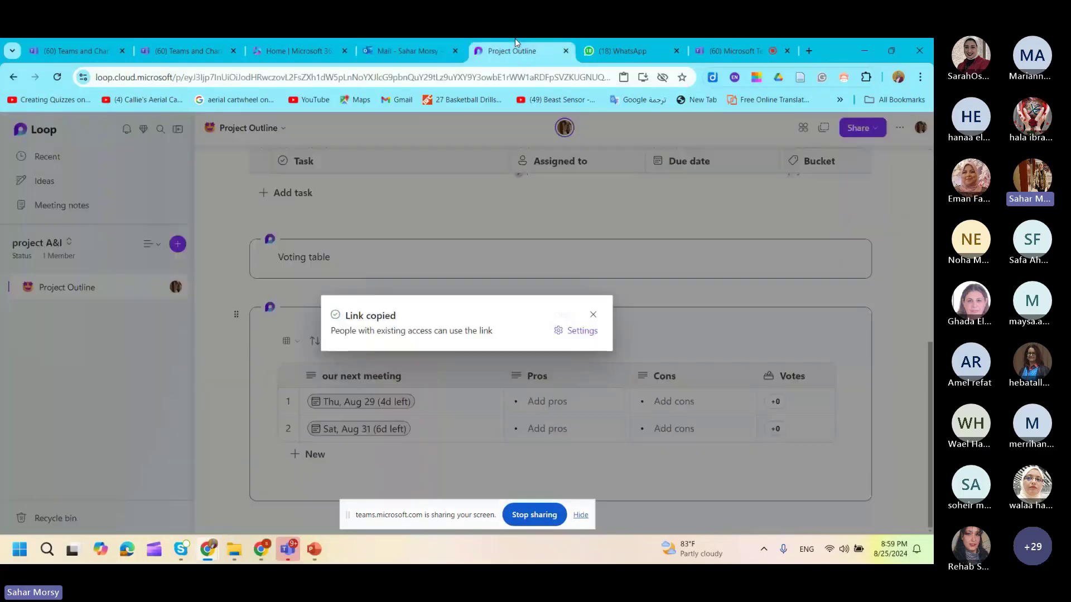
click(588, 317)
scroll(627, 365, up, 10)
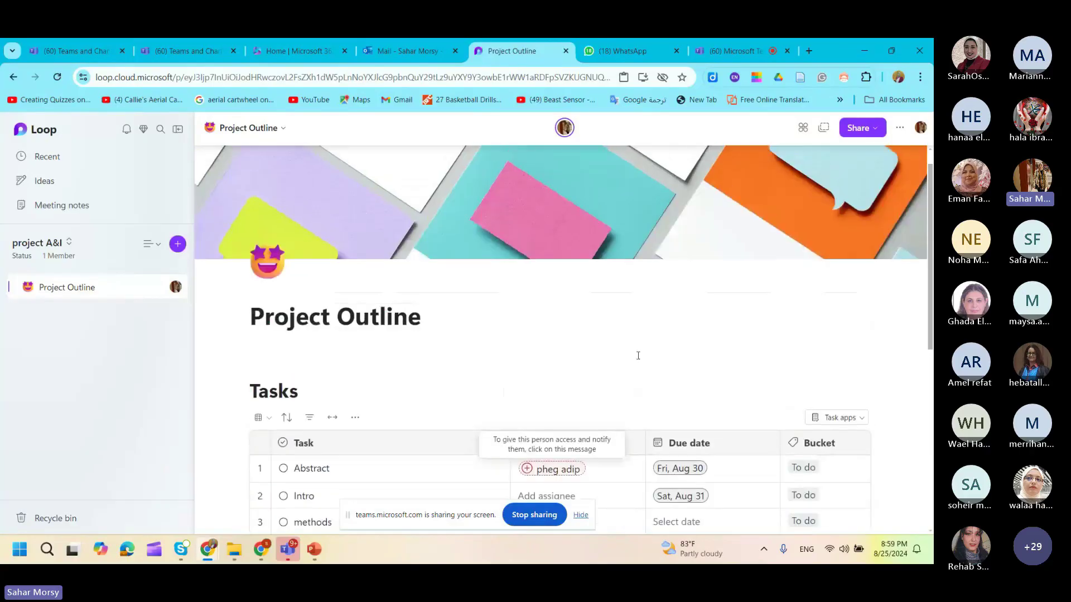
scroll(638, 355, down, 4)
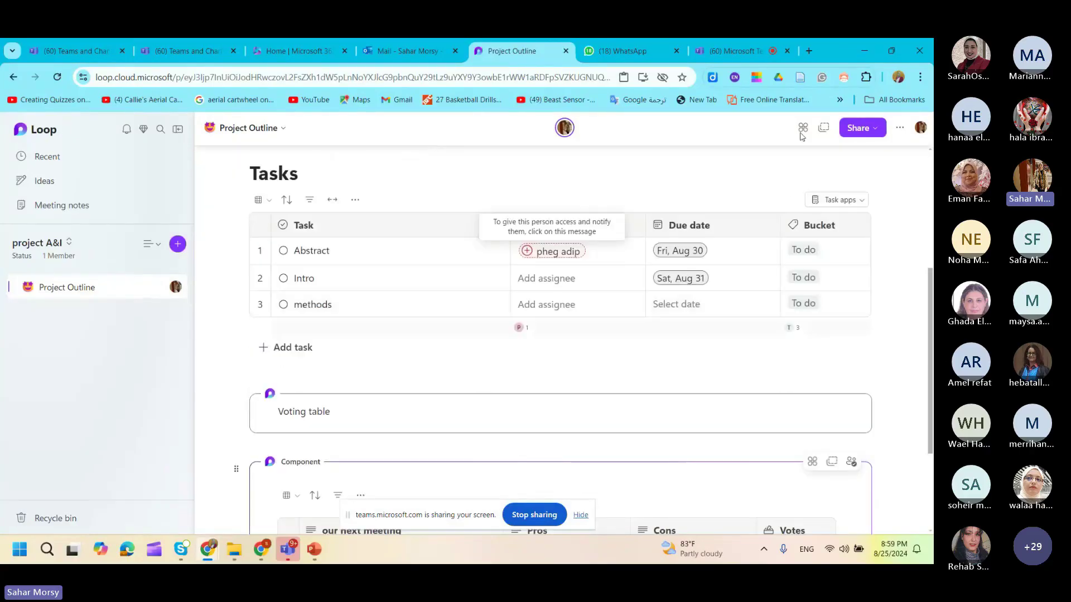
click(824, 128)
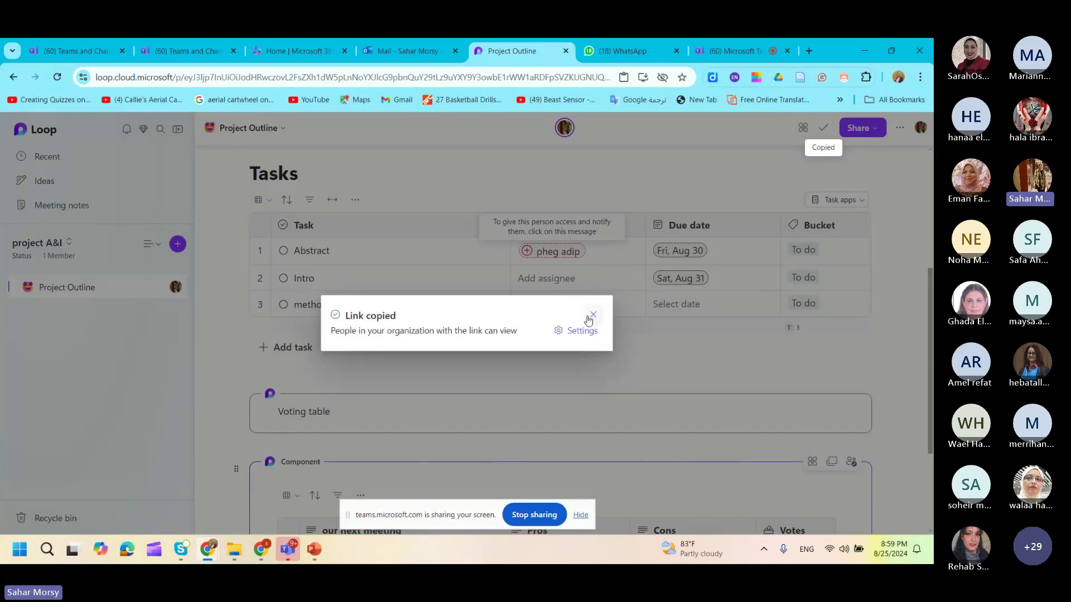
click(622, 363)
scroll(622, 363, up, 1)
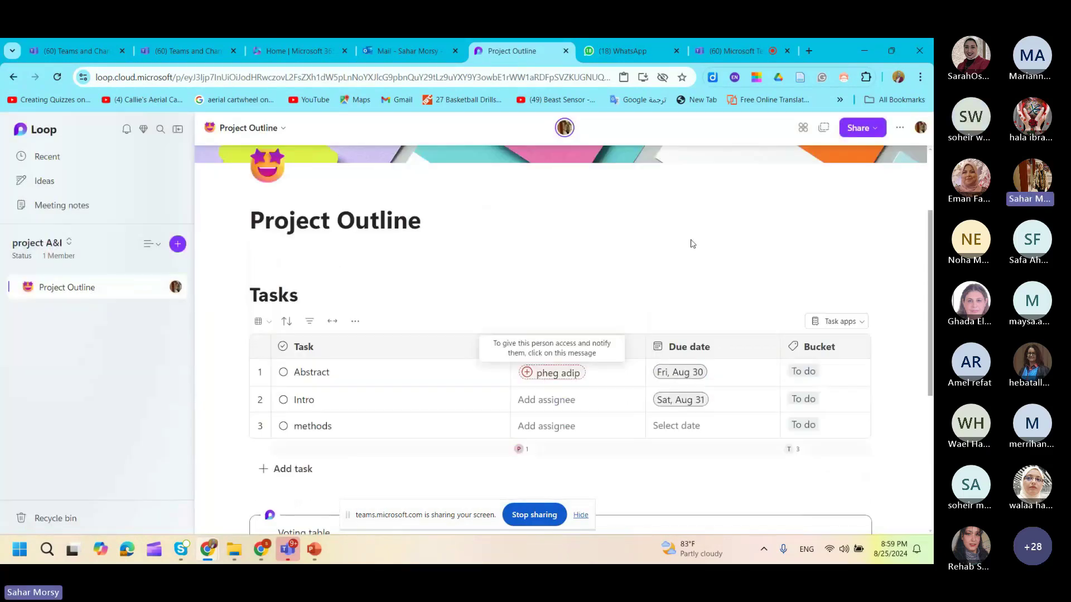
- Copy the Project Outline page component again and restrict its link to People with existing access
click(824, 130)
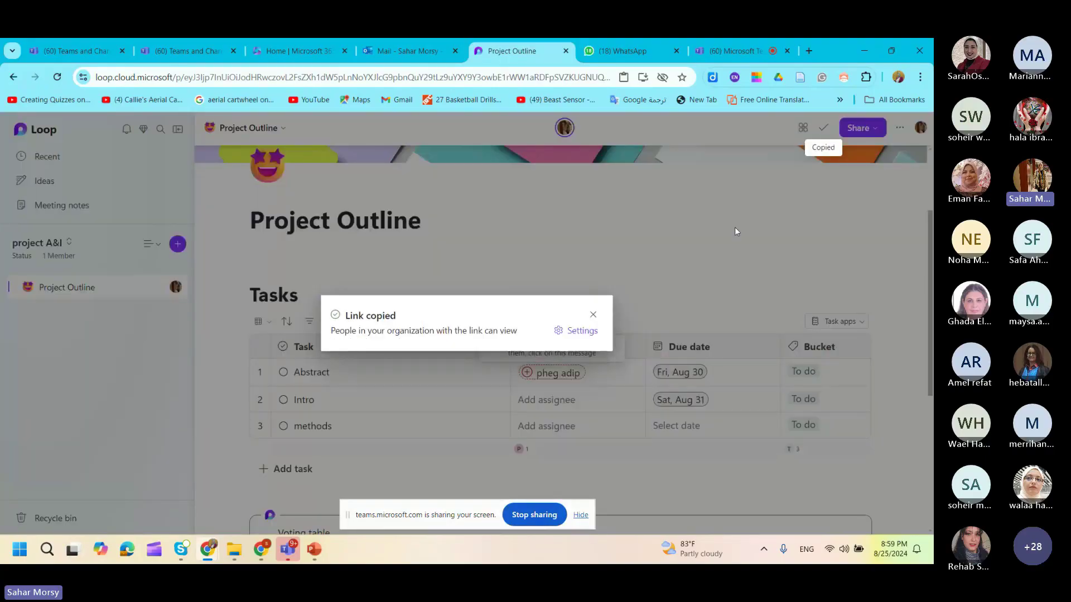
click(596, 332)
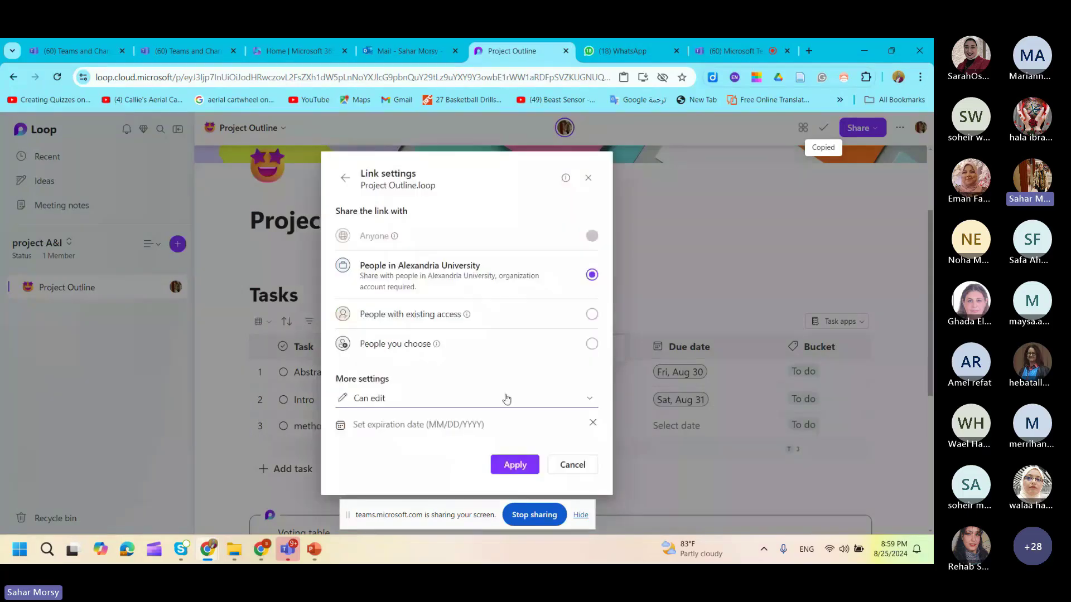
click(435, 312)
click(527, 420)
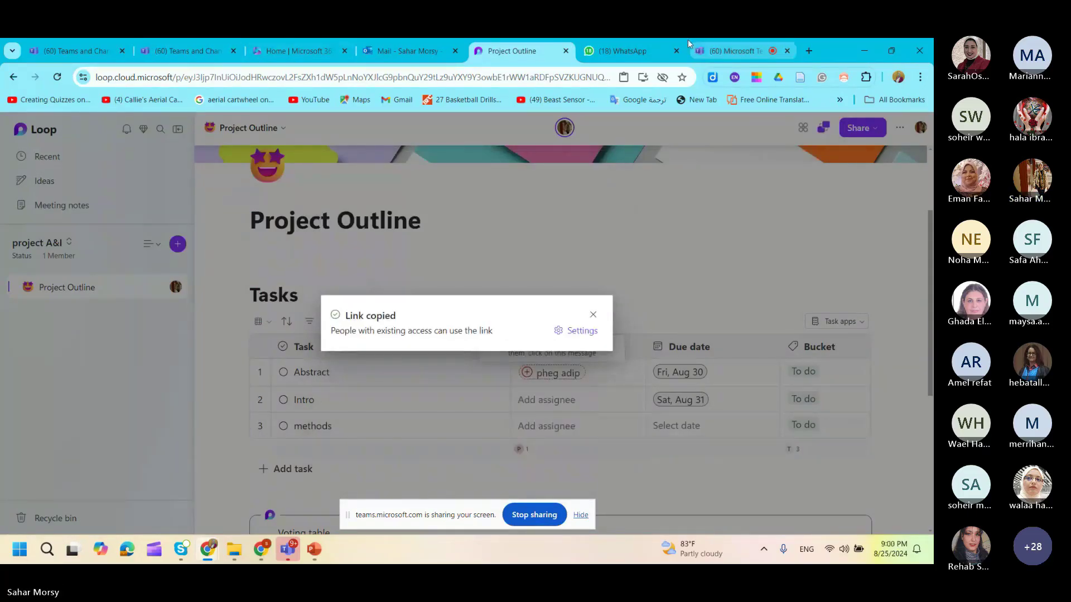
- Switch to Outlook and discard the draft email with subject 33 containing the voting component
click(433, 51)
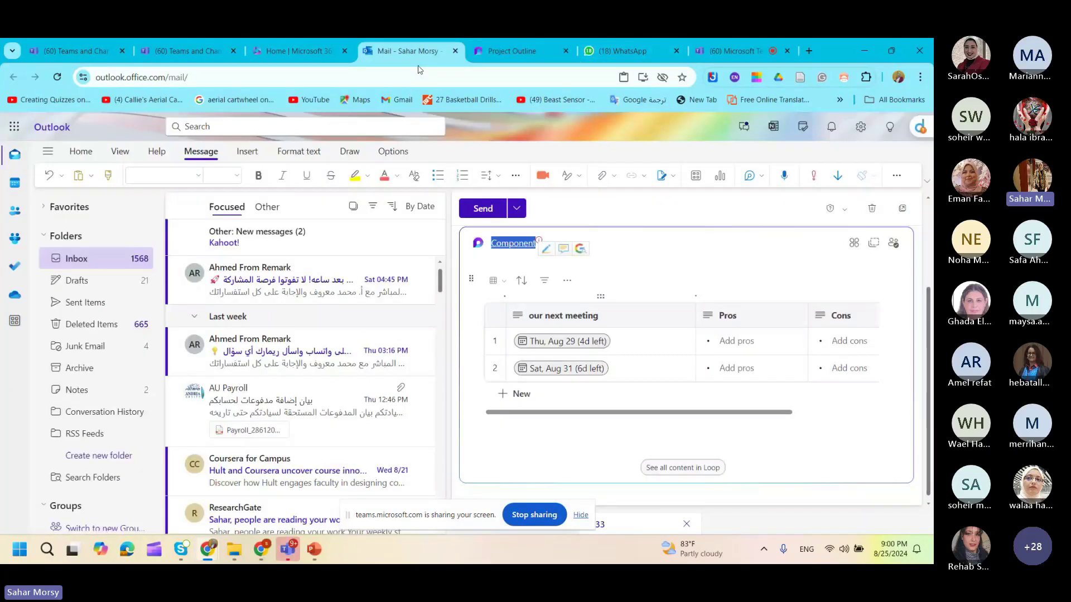
click(99, 257)
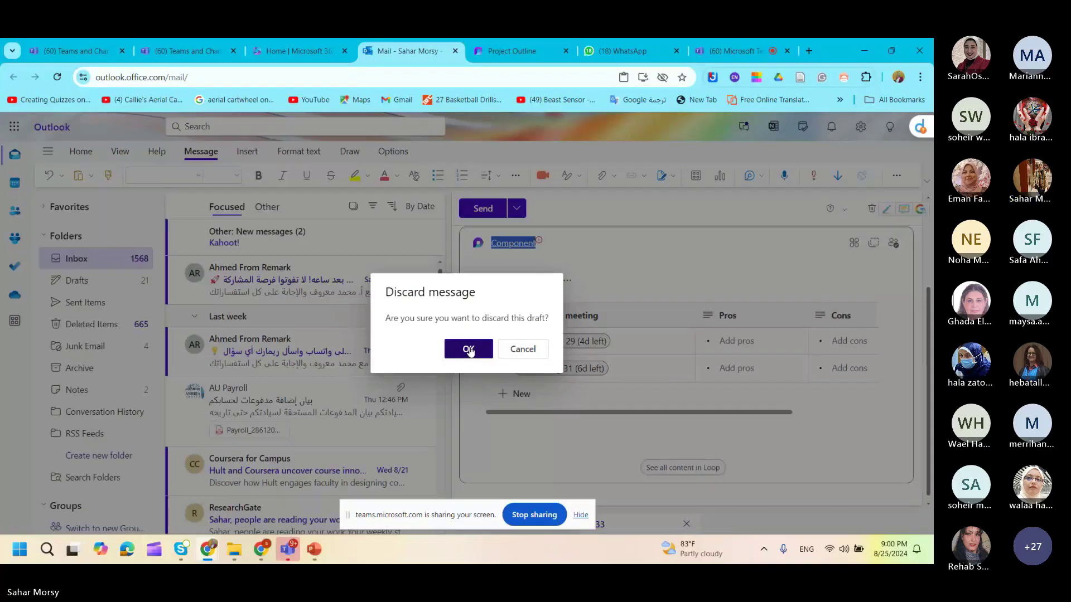
click(469, 349)
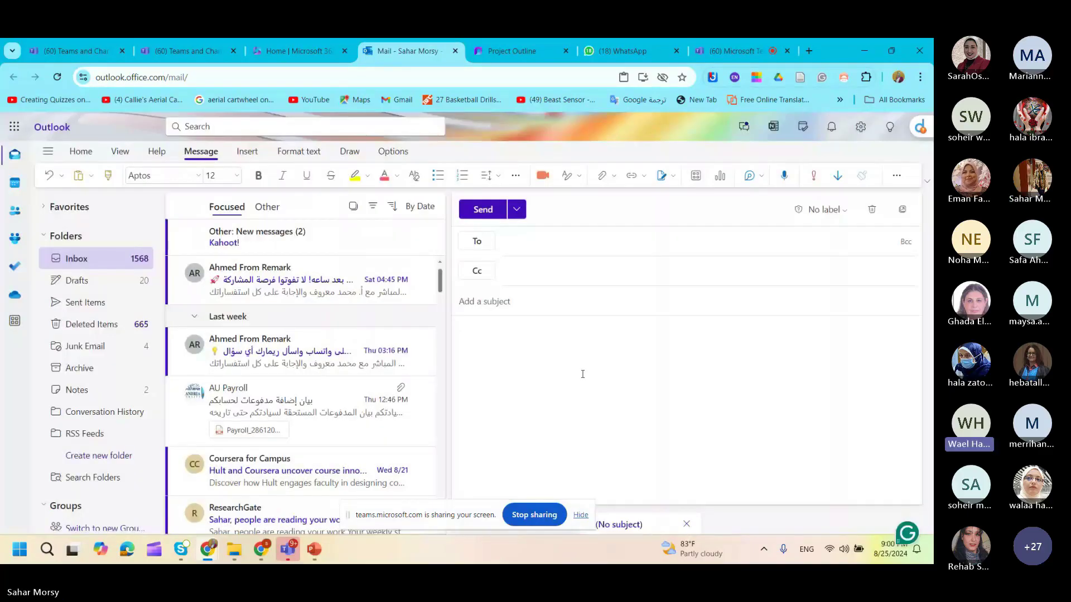
- Paste the Project Outline component into a new email, address it to the colleague, set the subject to 4 and send it anyway
key(ctrl+v)
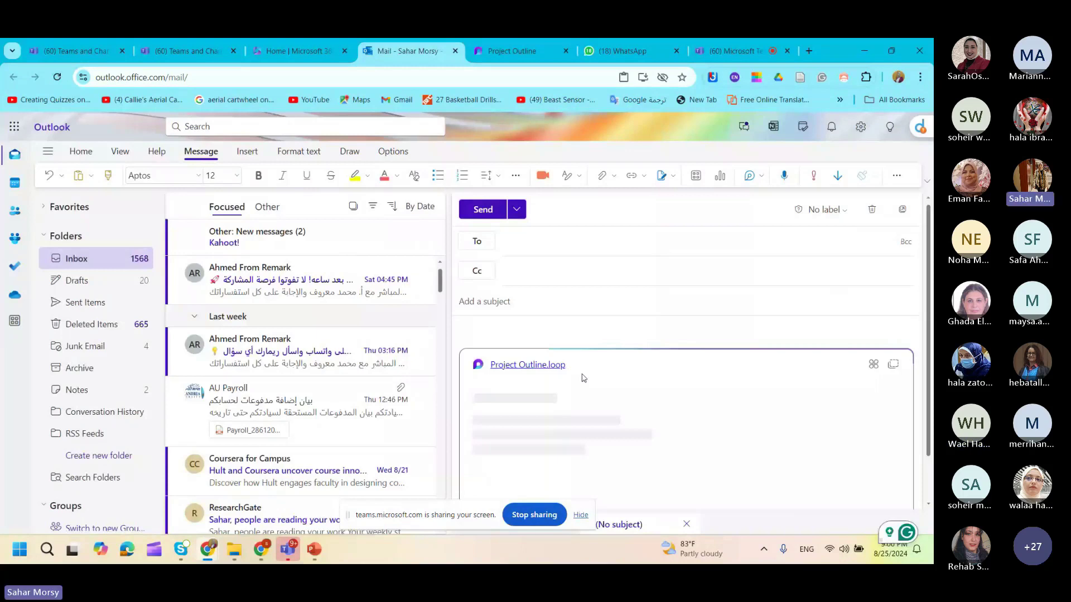
click(583, 307)
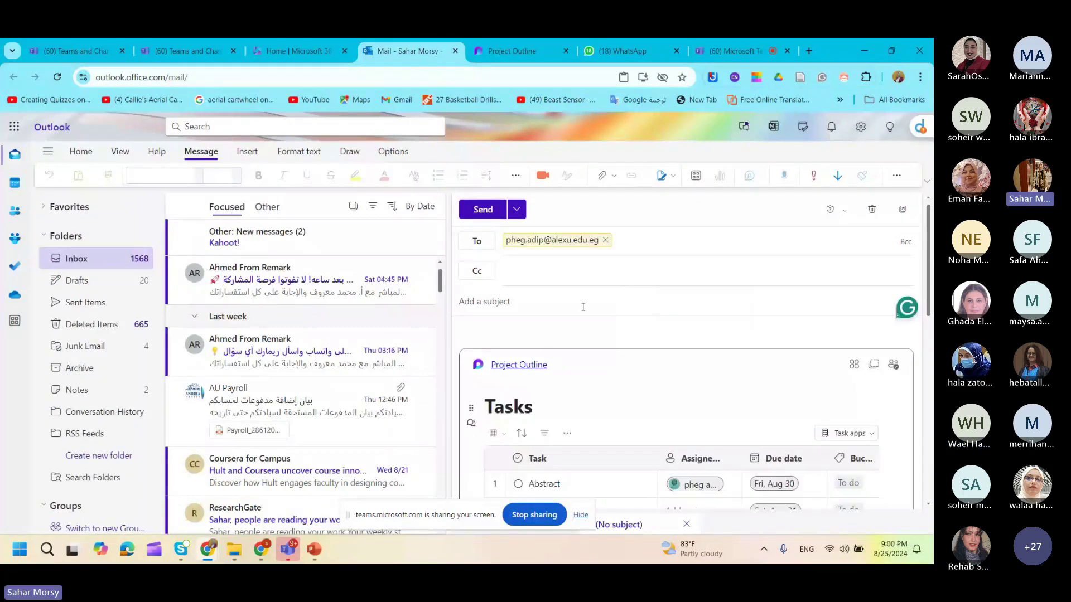
key(ctrl+Return)
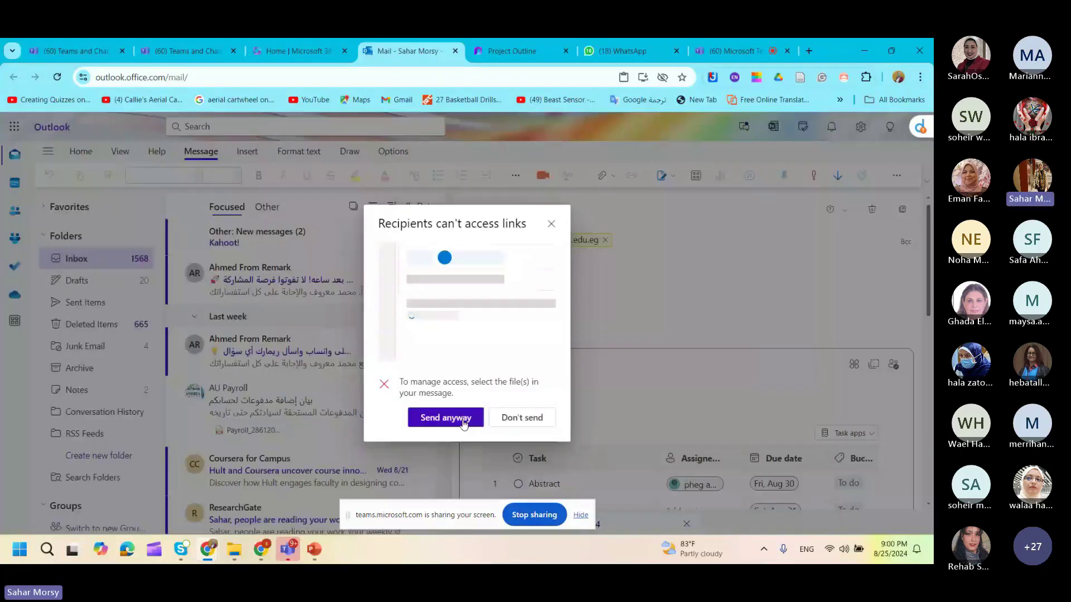
click(463, 424)
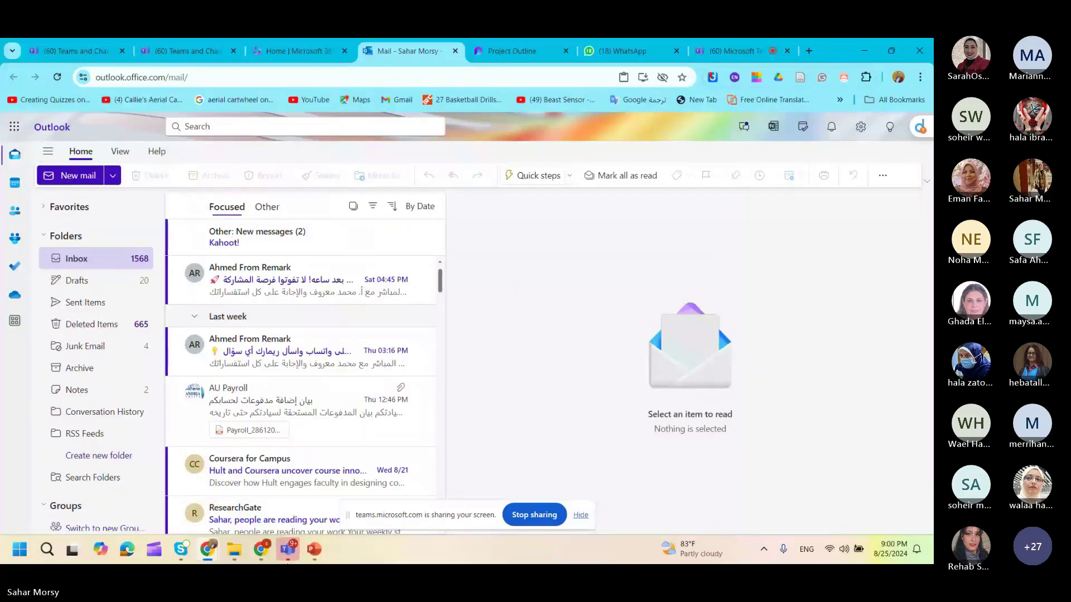
- Open the Project Outline link from email 4 in the recipient's Outlook mailbox, and return to the sender's browser window
key(alt+Tab)
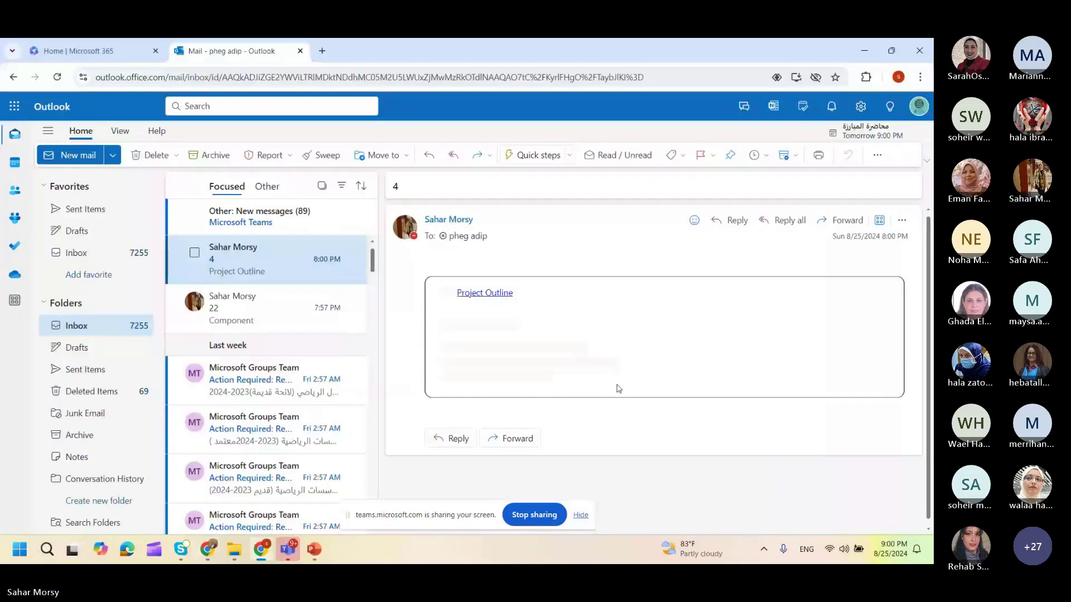
click(477, 292)
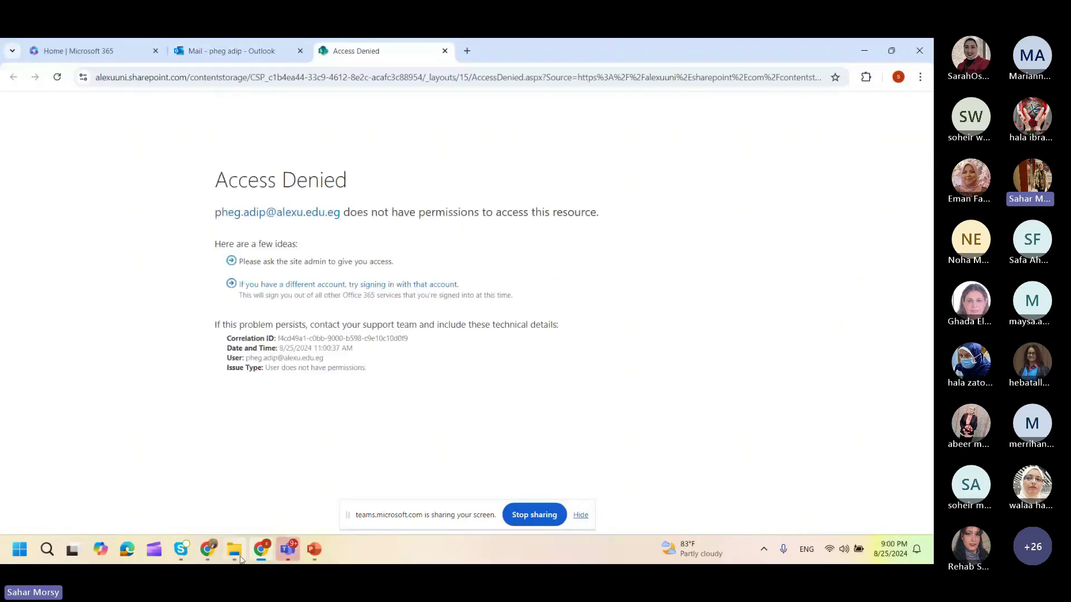
click(209, 551)
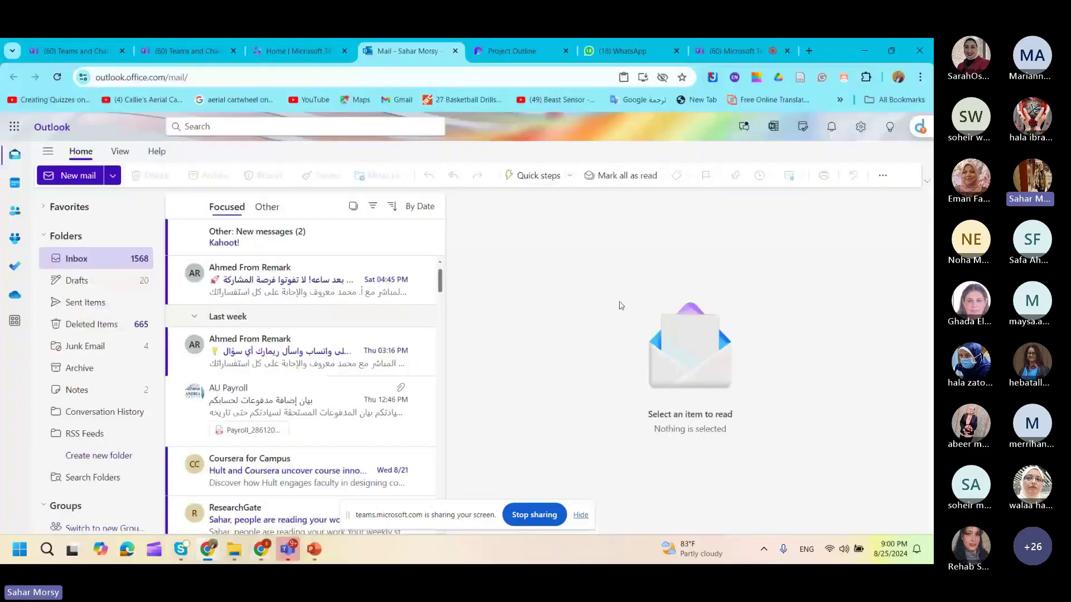
- Reload the Project Outline page in Loop and check the contact card of the Abstract task's assignee
click(533, 45)
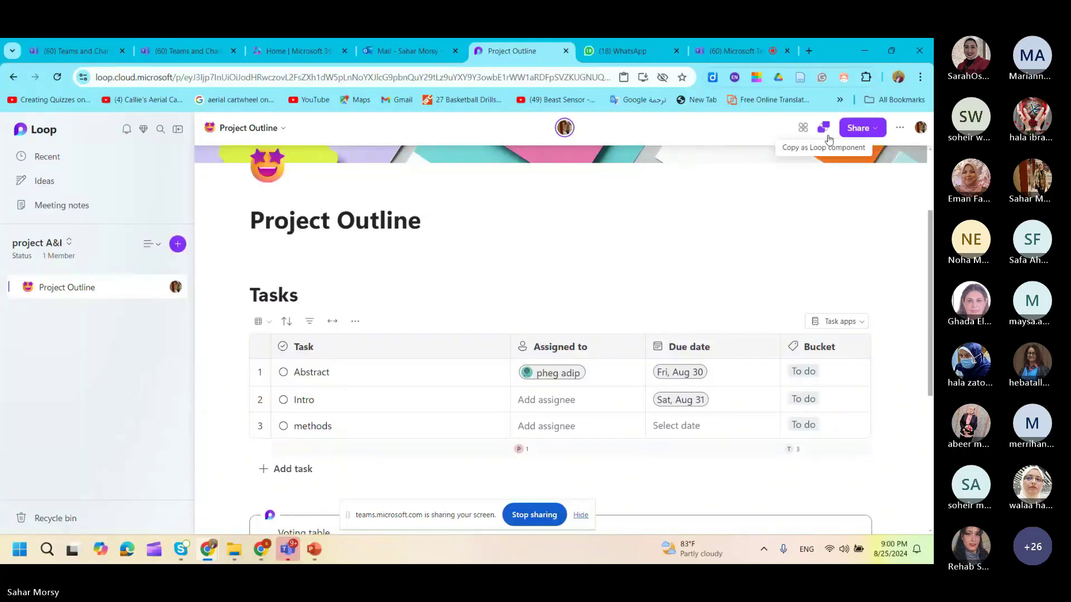
click(58, 77)
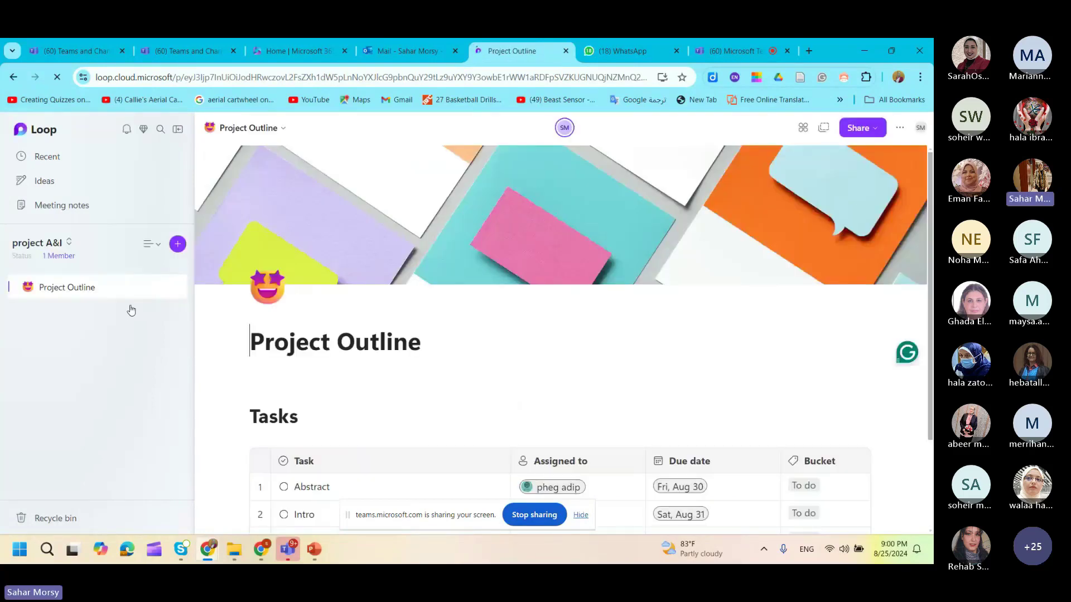
scroll(602, 383, down, 3)
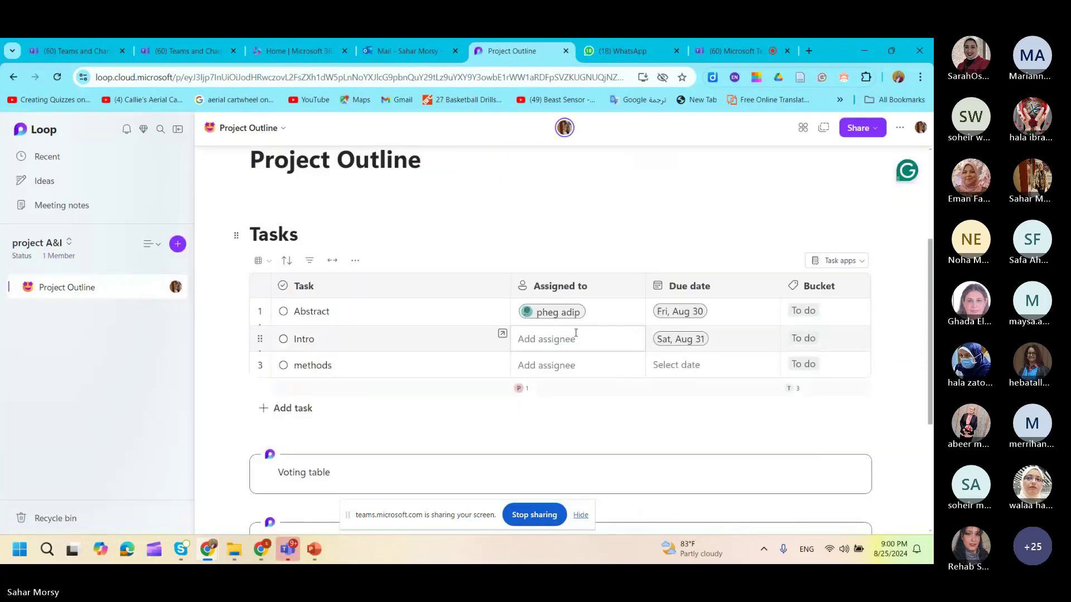
click(563, 310)
mouse_move(579, 310)
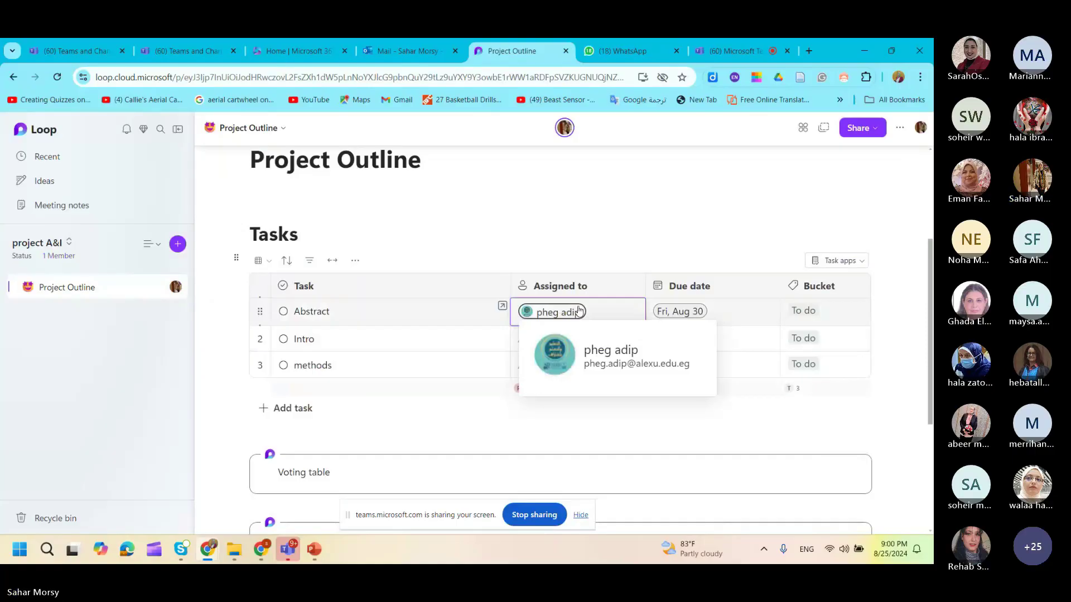
click(815, 199)
- Review the member list and invitation options of the project A&I workspace, and close them
scroll(815, 200, down, 4)
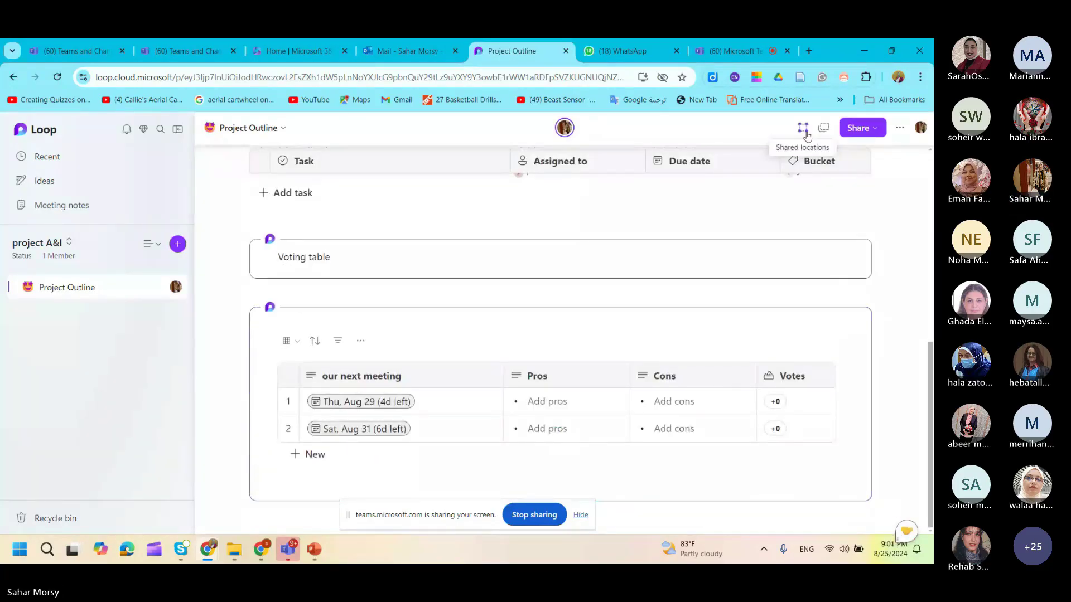
click(55, 256)
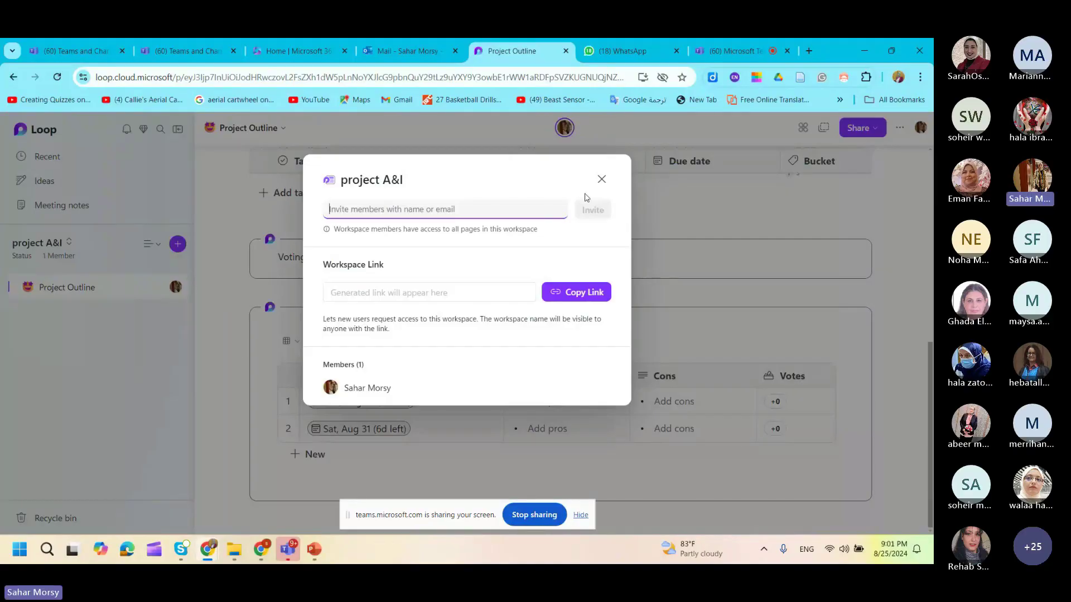
click(601, 180)
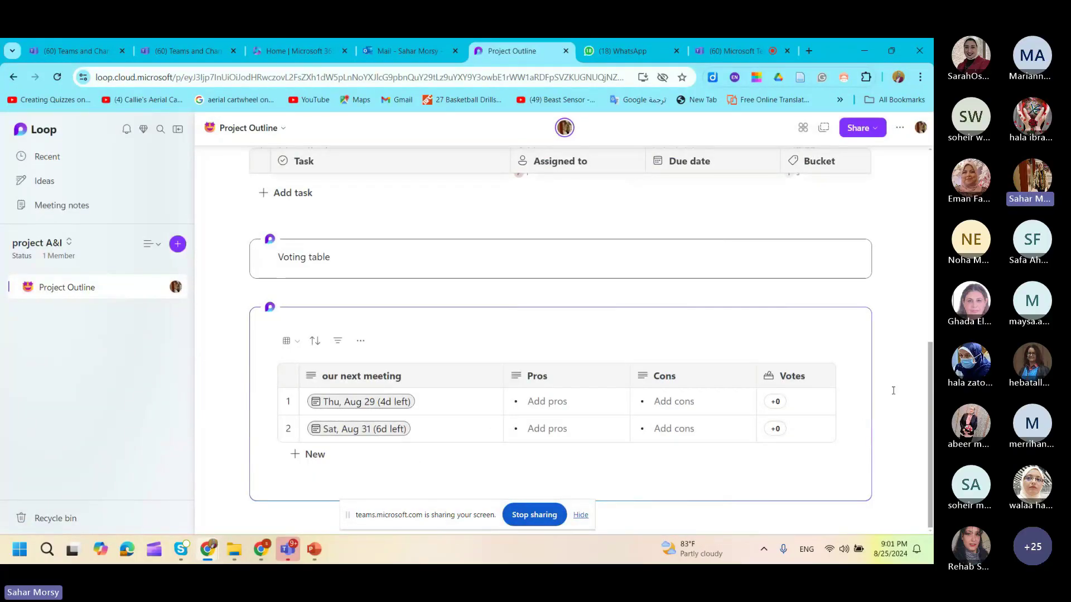
- Copy the page link of Project Outline and open its link settings
click(856, 131)
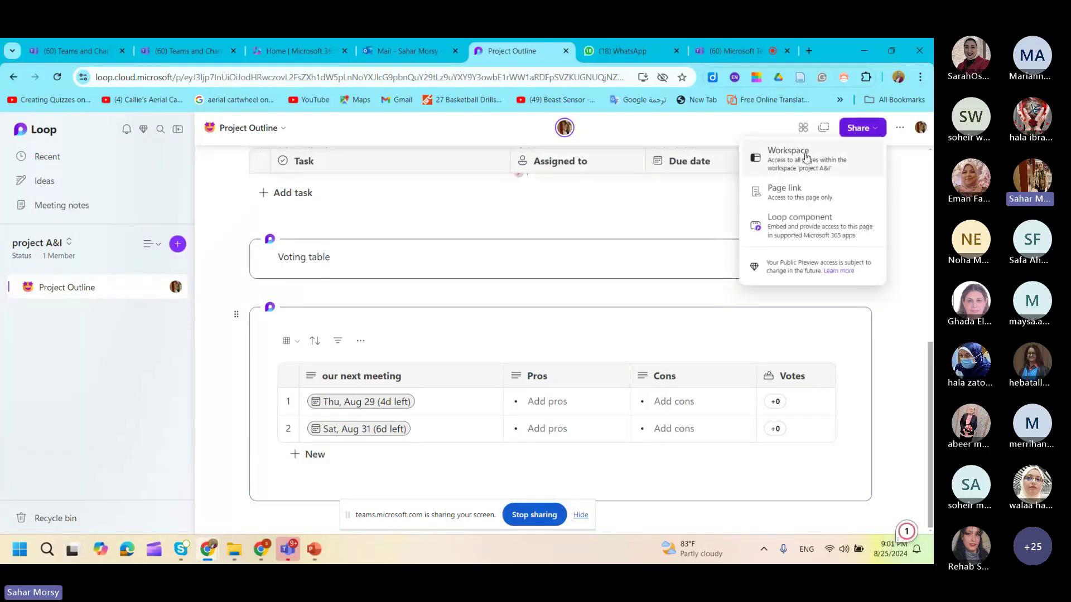
click(799, 190)
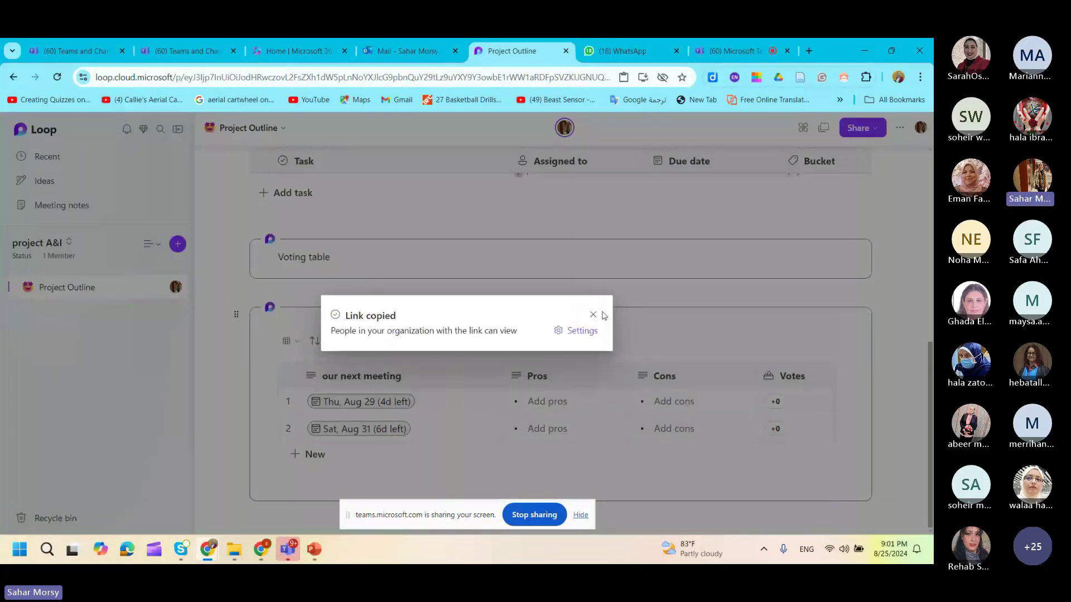
click(578, 331)
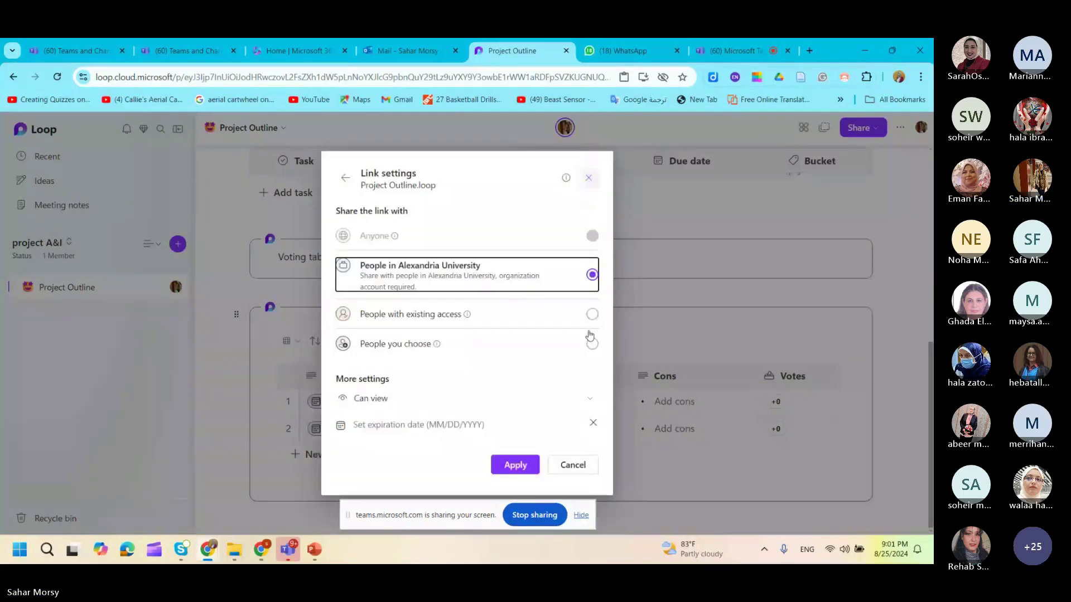
click(591, 338)
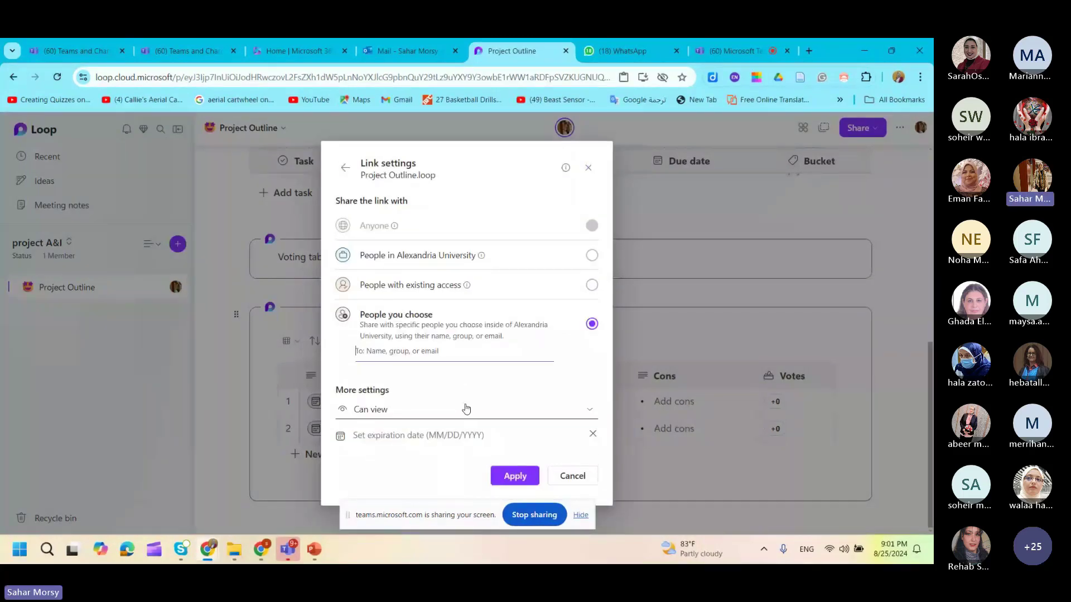
click(466, 409)
click(466, 446)
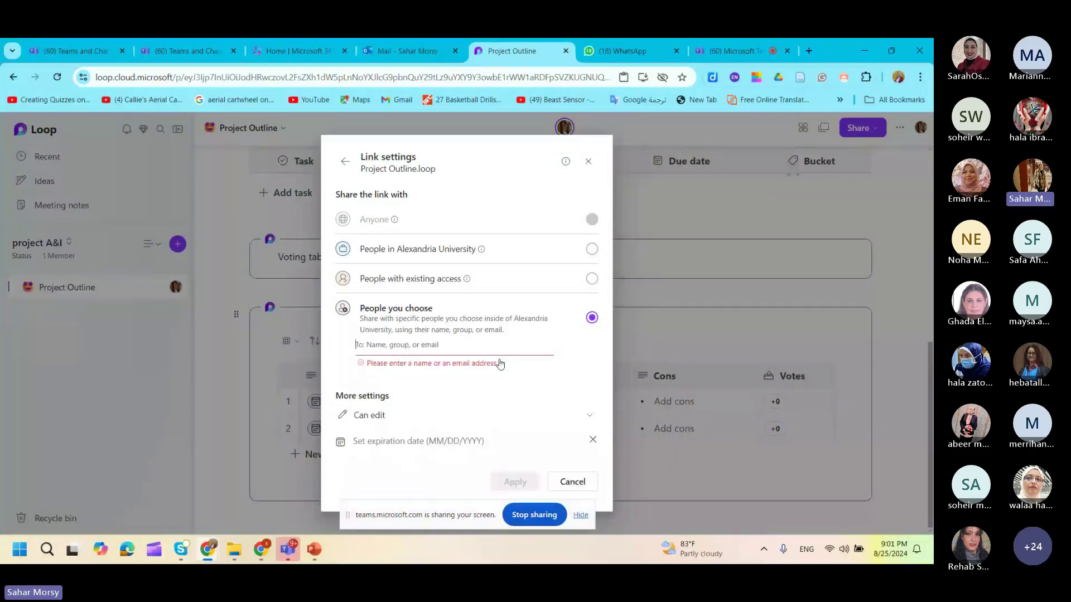
- Restrict the Project Outline page link to People with existing access and apply the setting
click(502, 279)
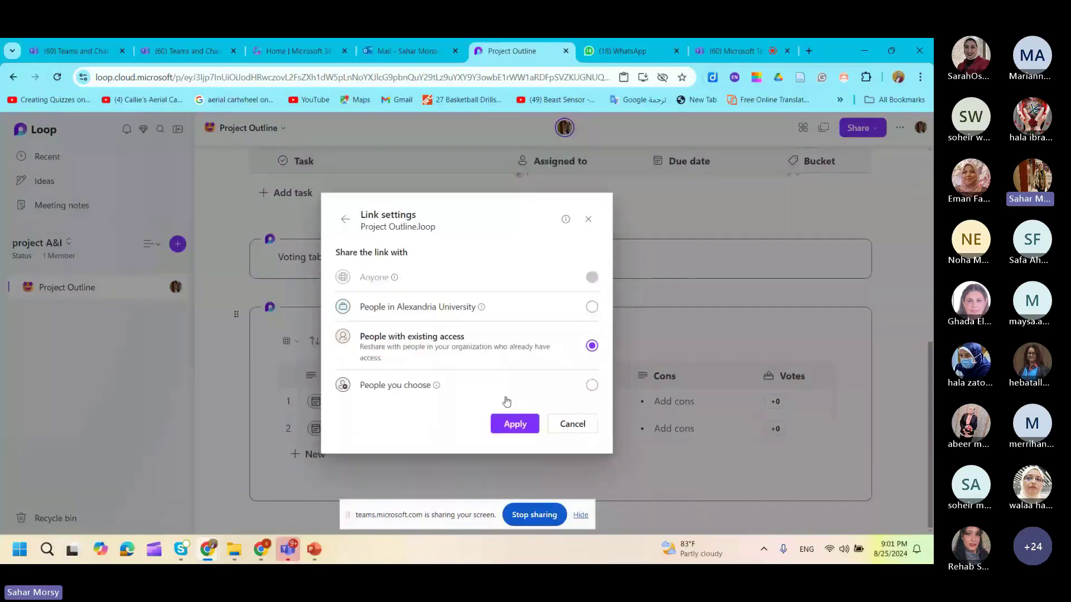
click(508, 425)
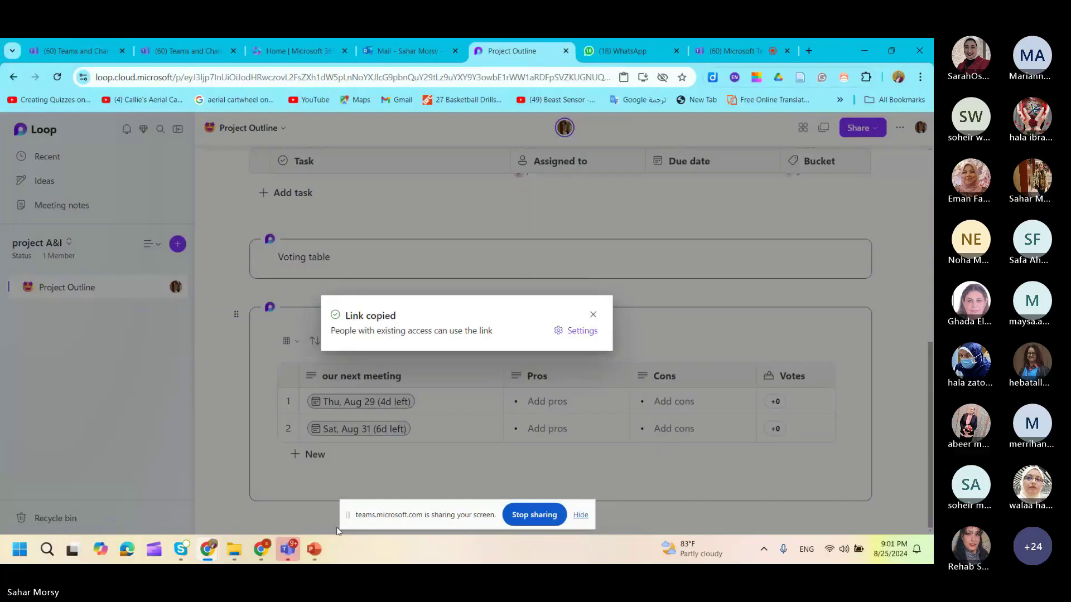
- Reload Outlook and compose a new email containing the pasted Project Outline page link, addressed to the first suggested contact
click(407, 51)
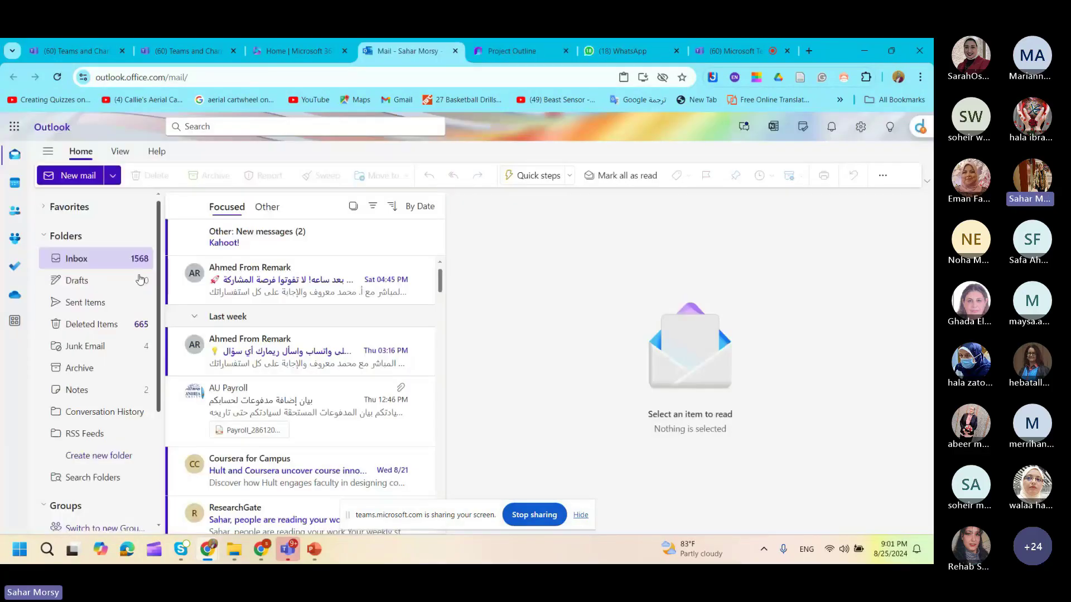
key(F5)
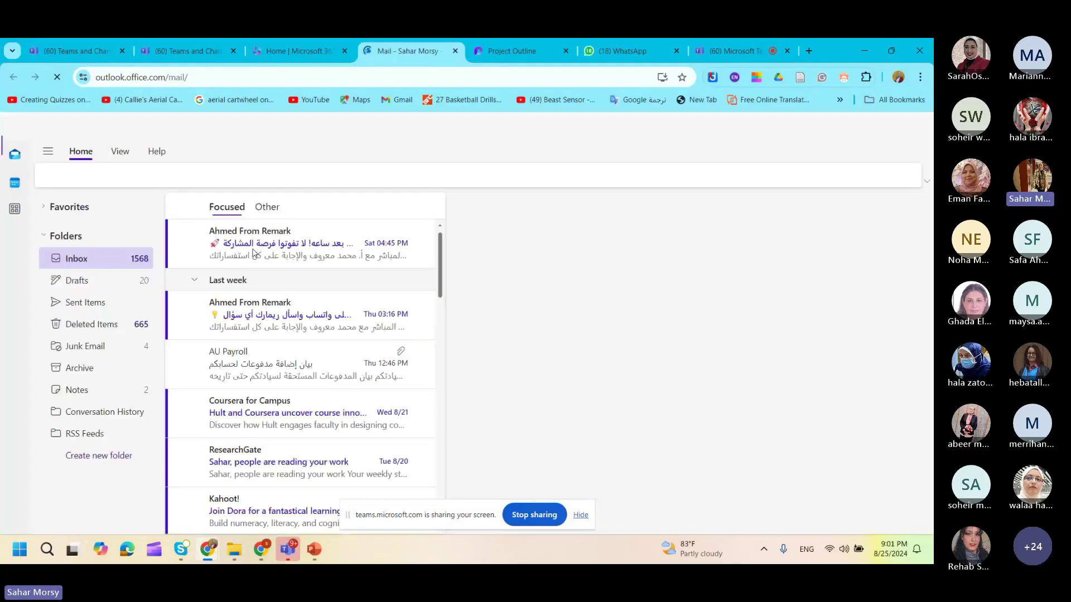
click(72, 175)
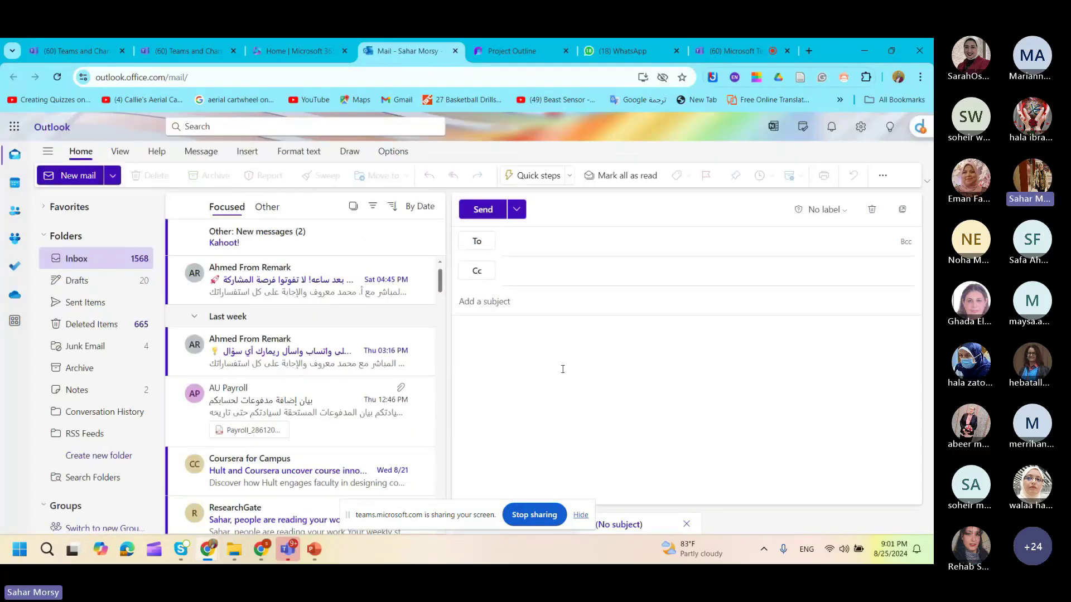
key(ctrl+v)
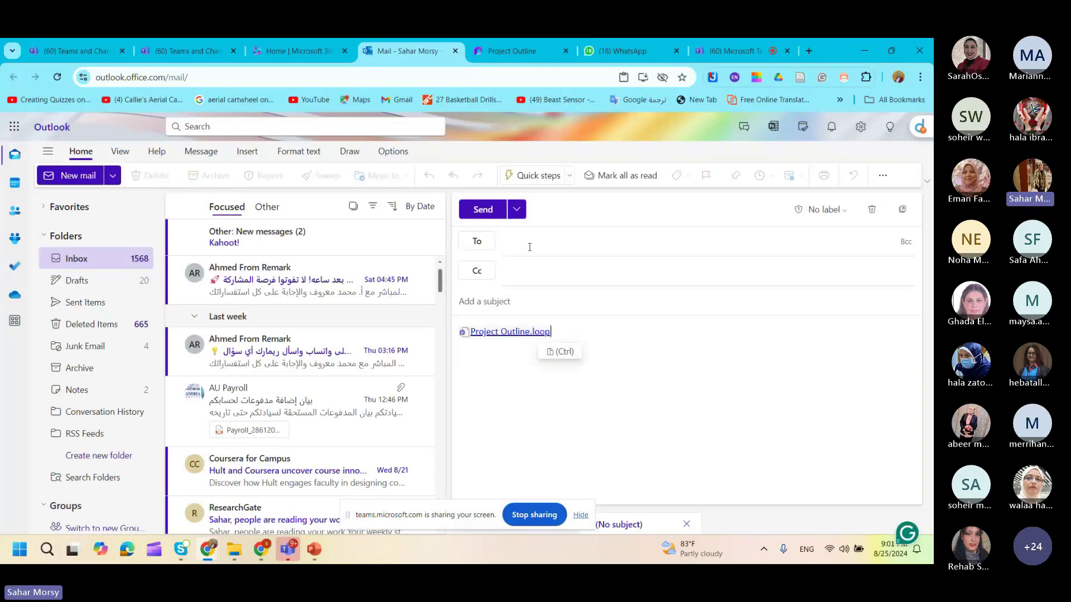
click(528, 243)
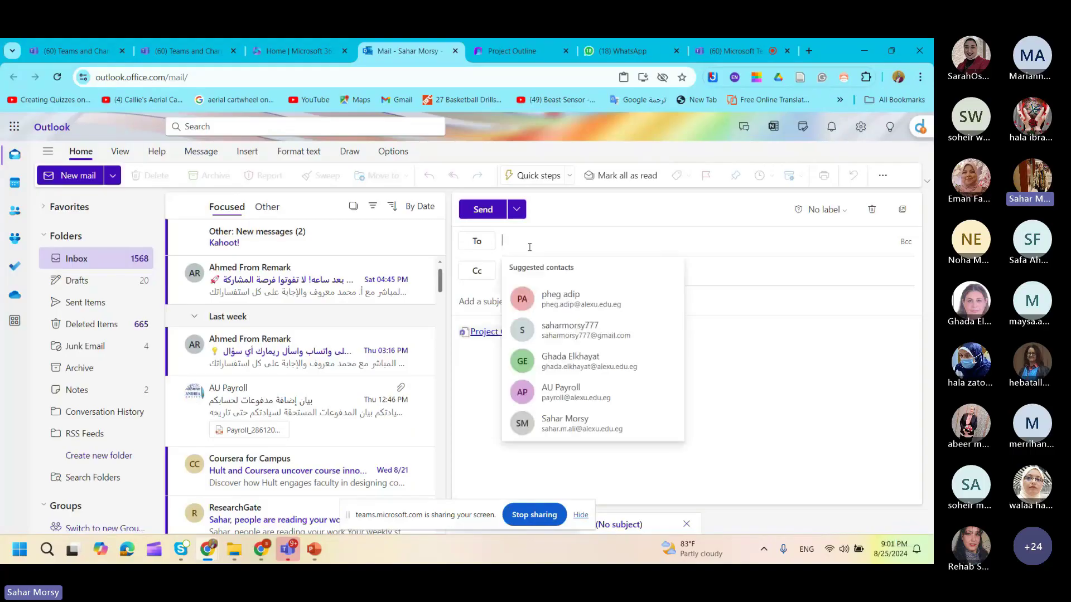
click(562, 287)
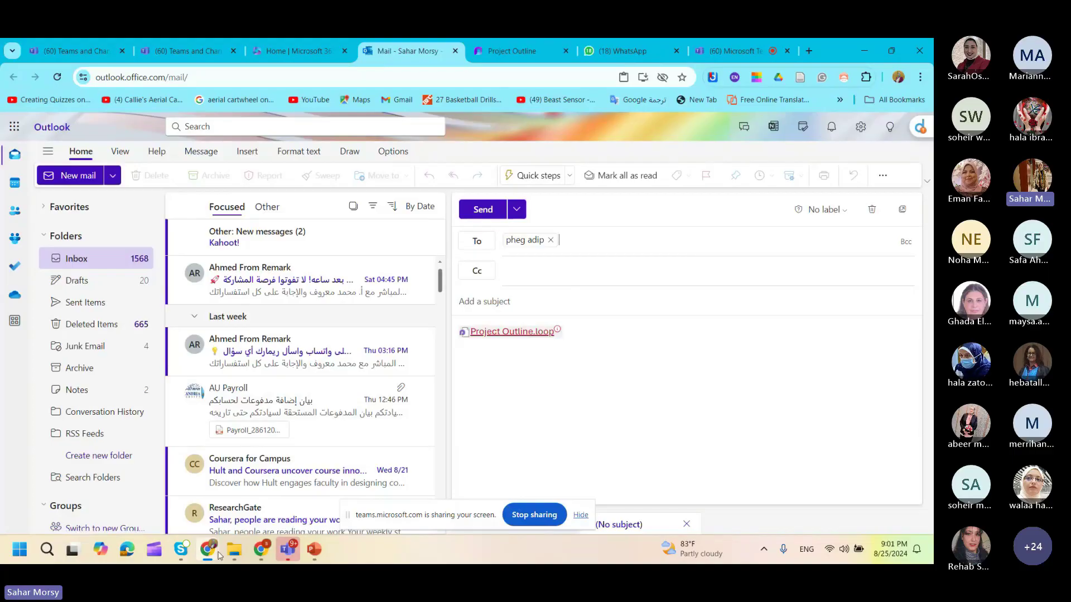
- Return to the Project Outline page in Loop and remove the assignee from the Abstract task
click(560, 44)
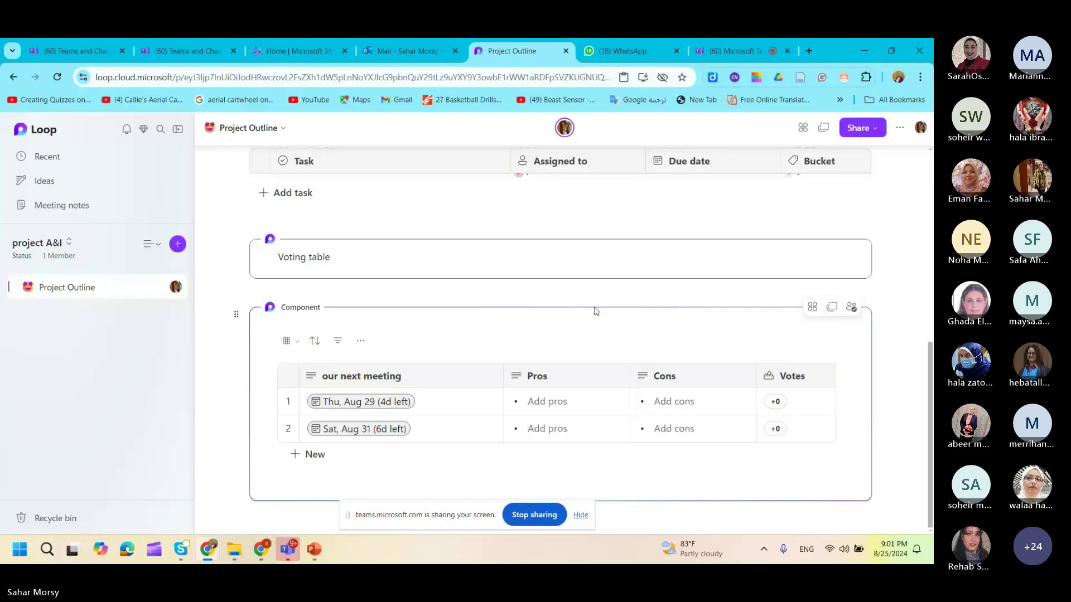
scroll(589, 362, up, 5)
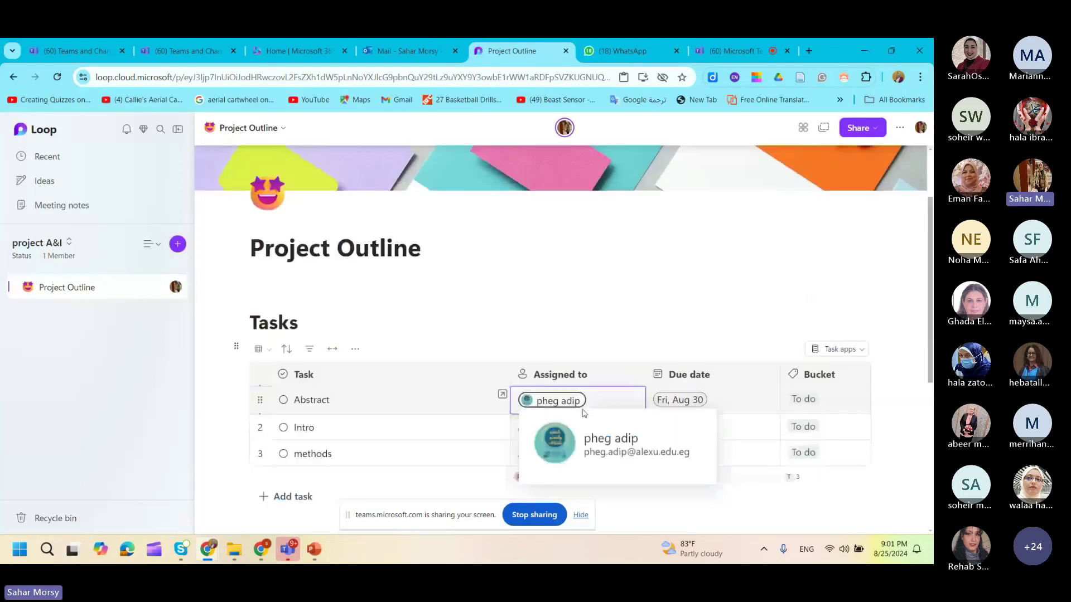
click(602, 403)
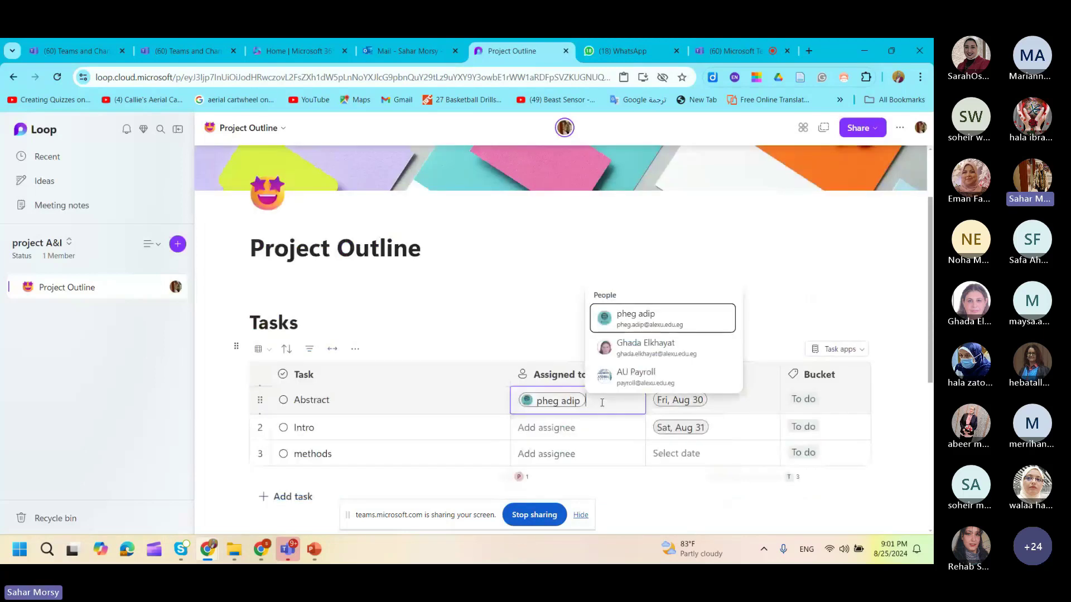
key(BackSpace)
click(641, 311)
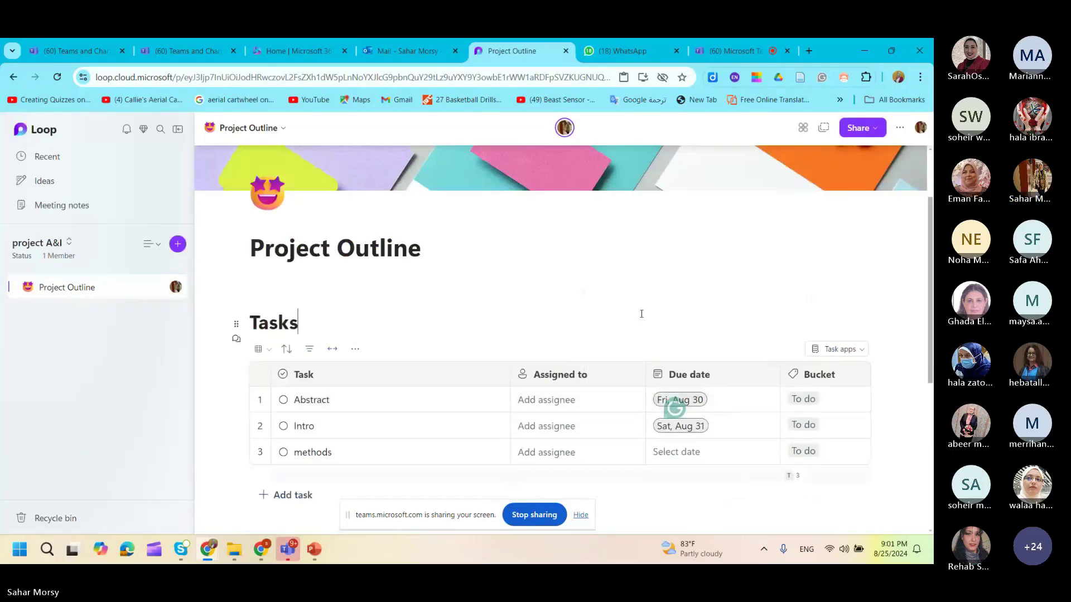
- Open the workspace sharing options for project A&I and copy the workspace link
click(830, 133)
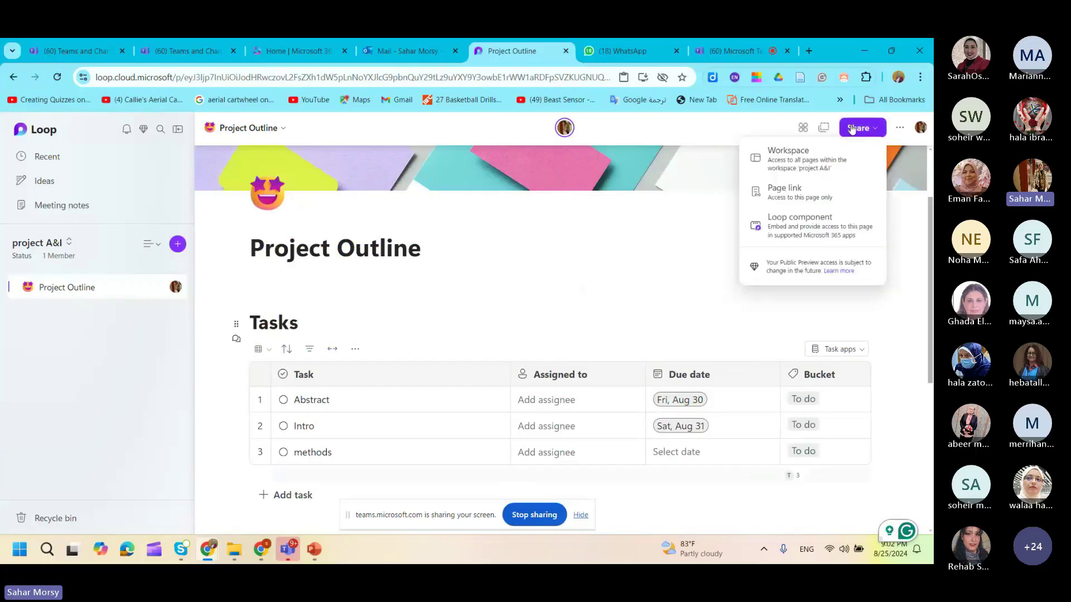
click(831, 164)
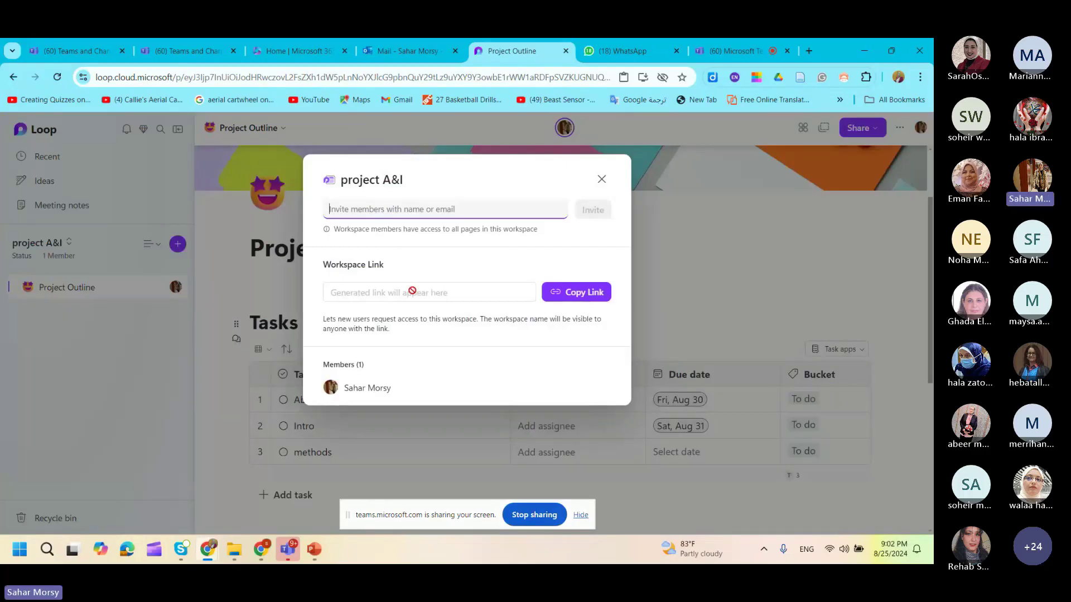
click(560, 295)
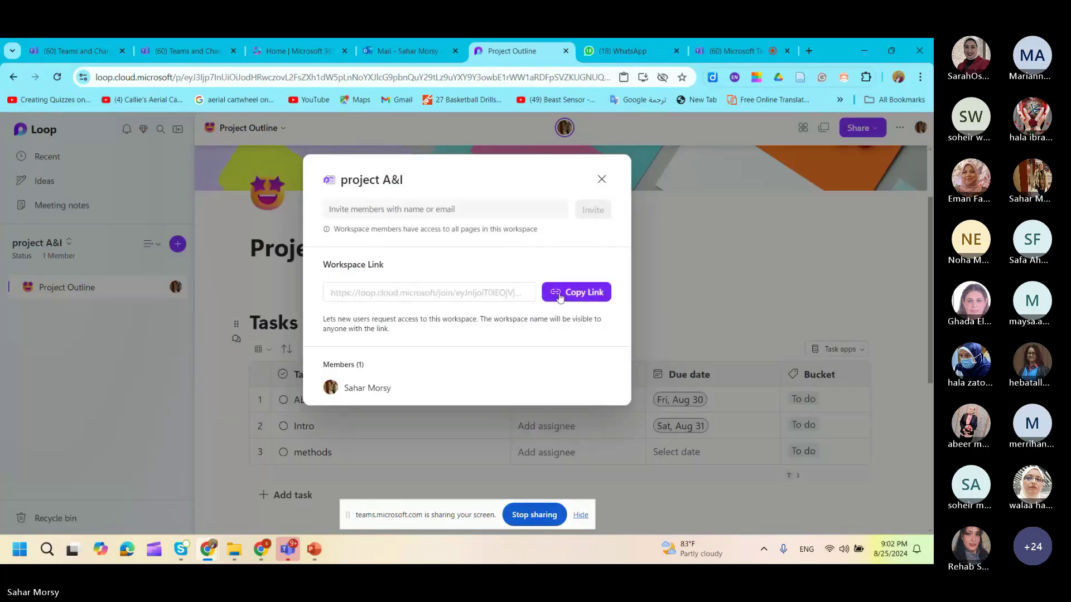
click(560, 296)
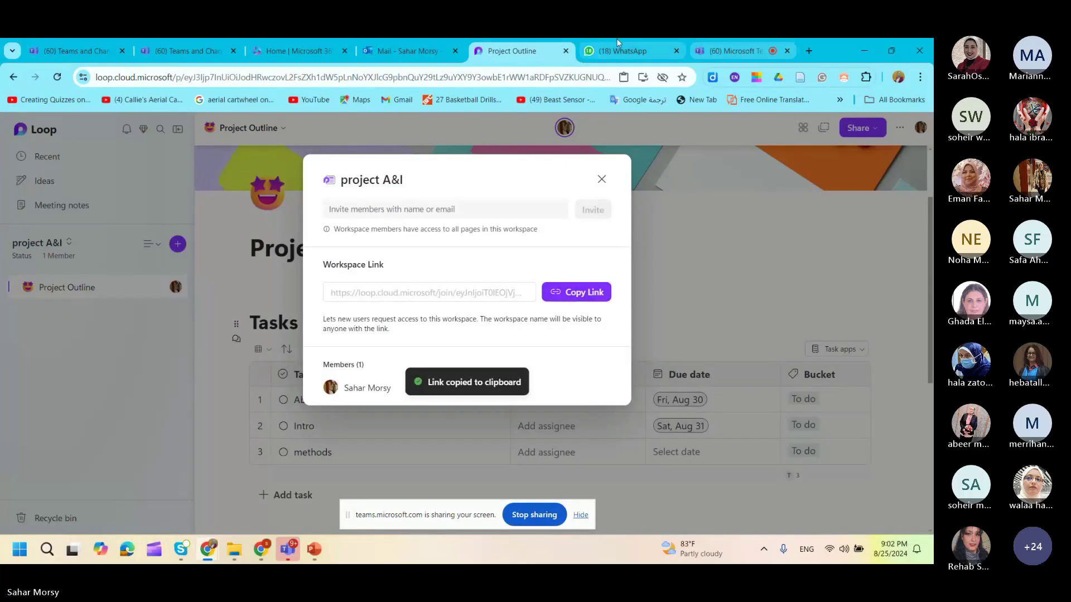
- Switch to Outlook, discard the open draft and start a new email with the workspace link pasted in its body
click(403, 39)
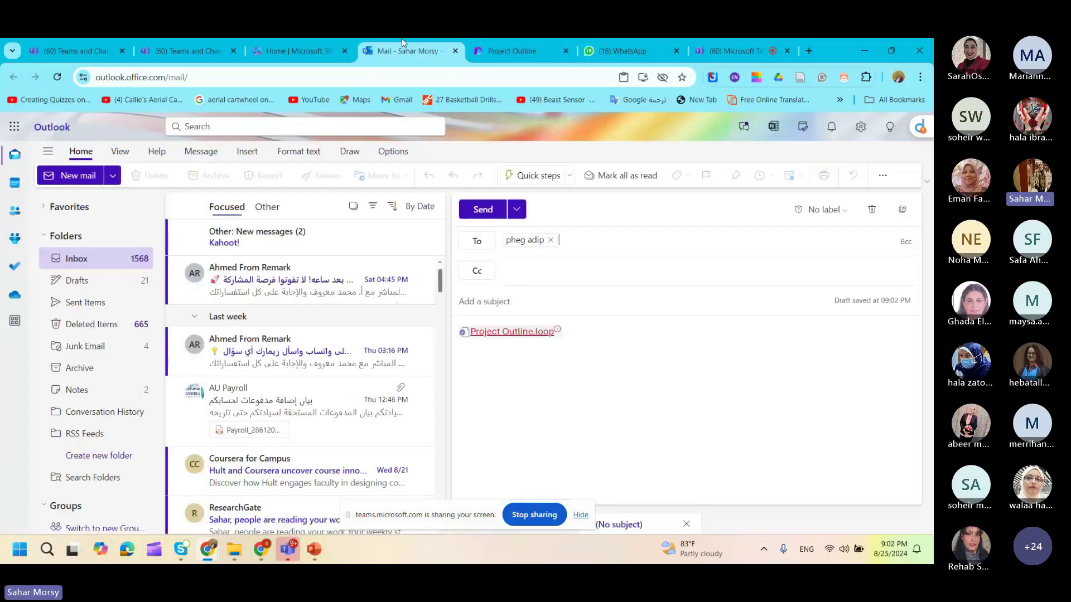
click(873, 208)
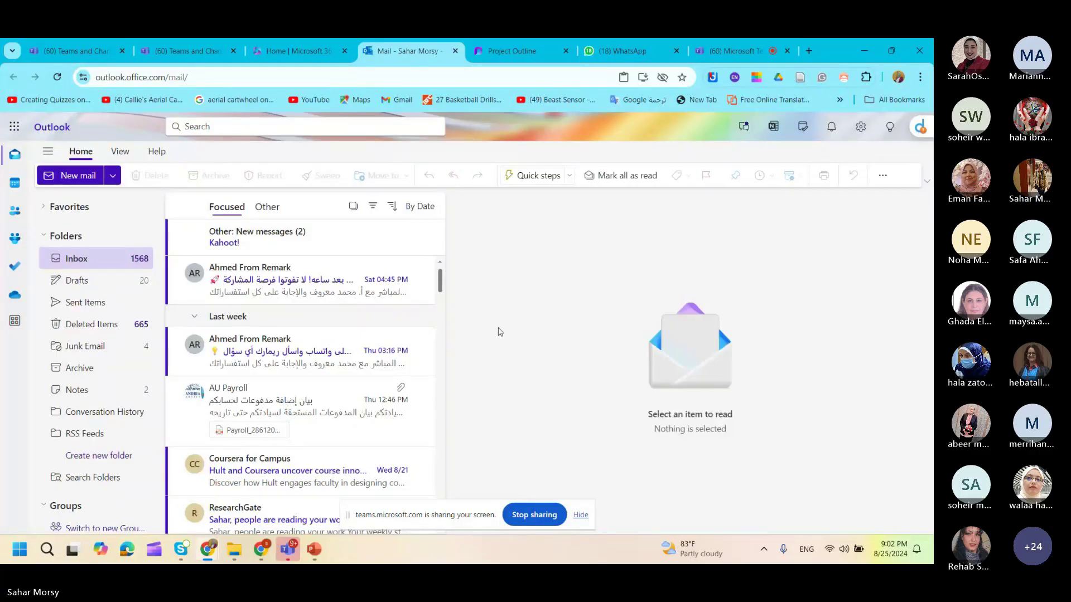
key(n)
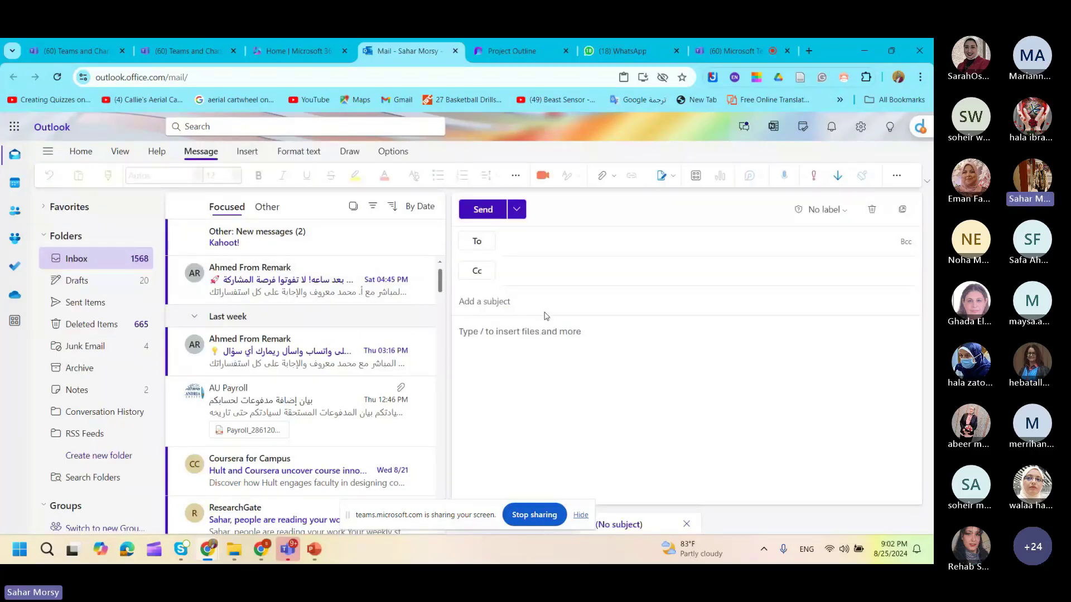
key(ctrl+v)
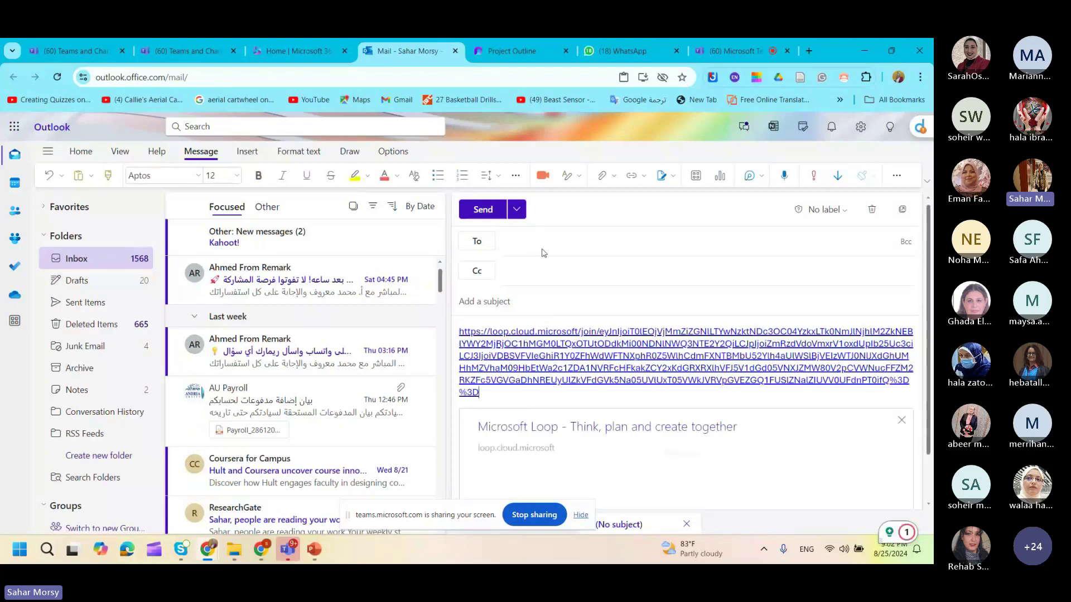
- Address the email to the suggested contact, set the subject to 2 and send it
click(544, 251)
click(520, 296)
click(502, 302)
text(2)
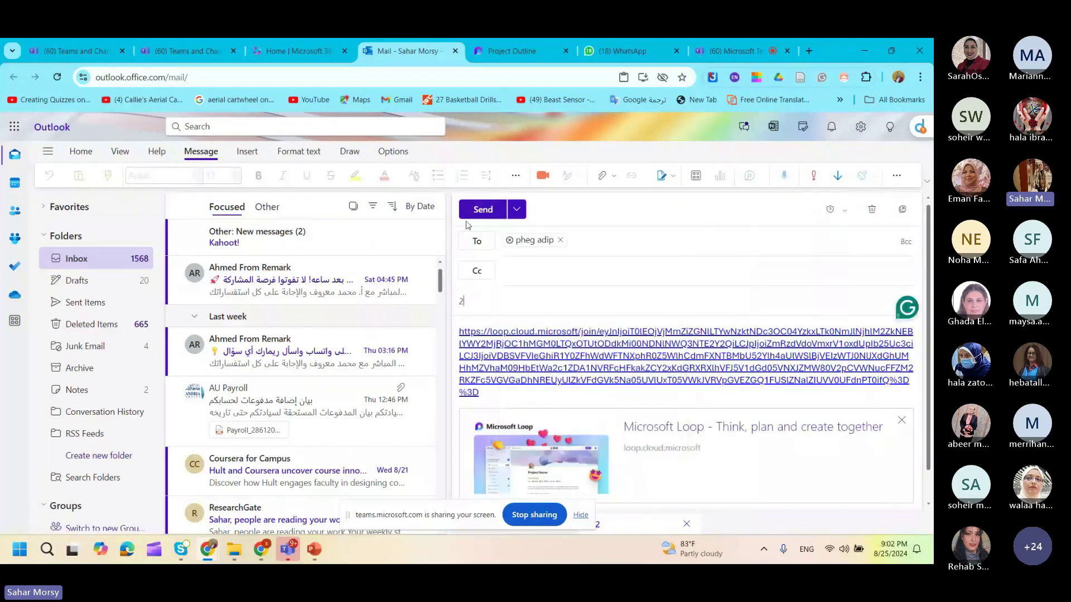
click(468, 217)
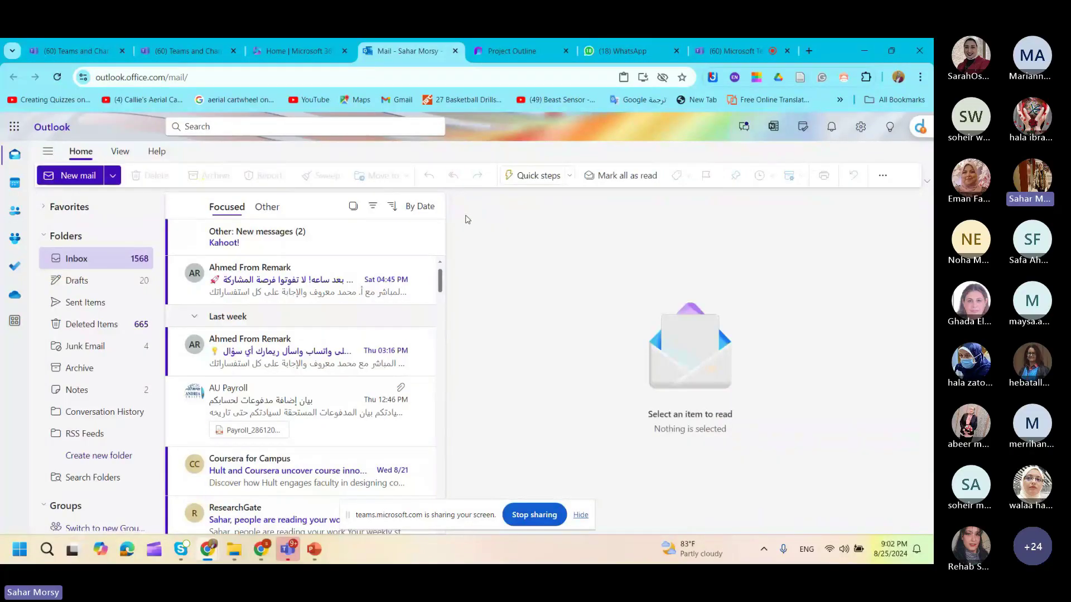
- In the recipient's Outlook, open email 2, follow its workspace link to request access and go back to the Loop home page
click(264, 549)
click(174, 51)
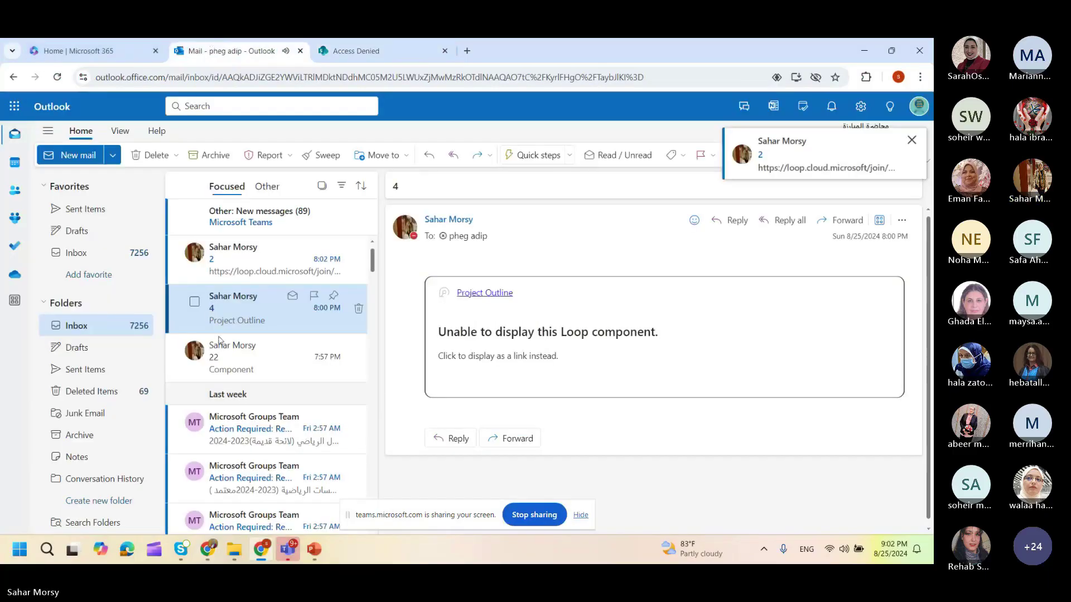
click(268, 259)
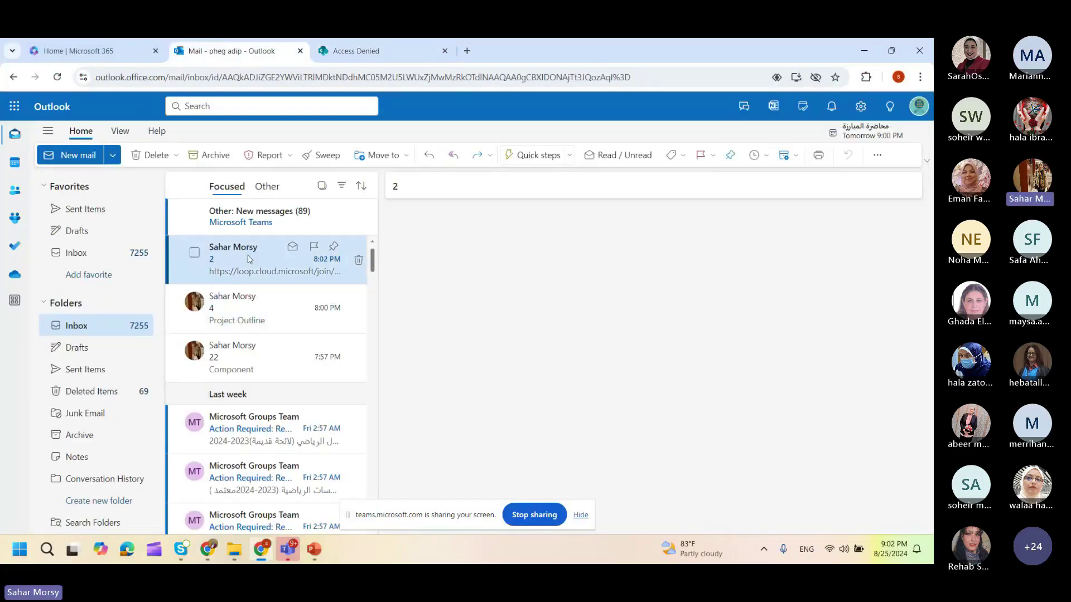
click(486, 308)
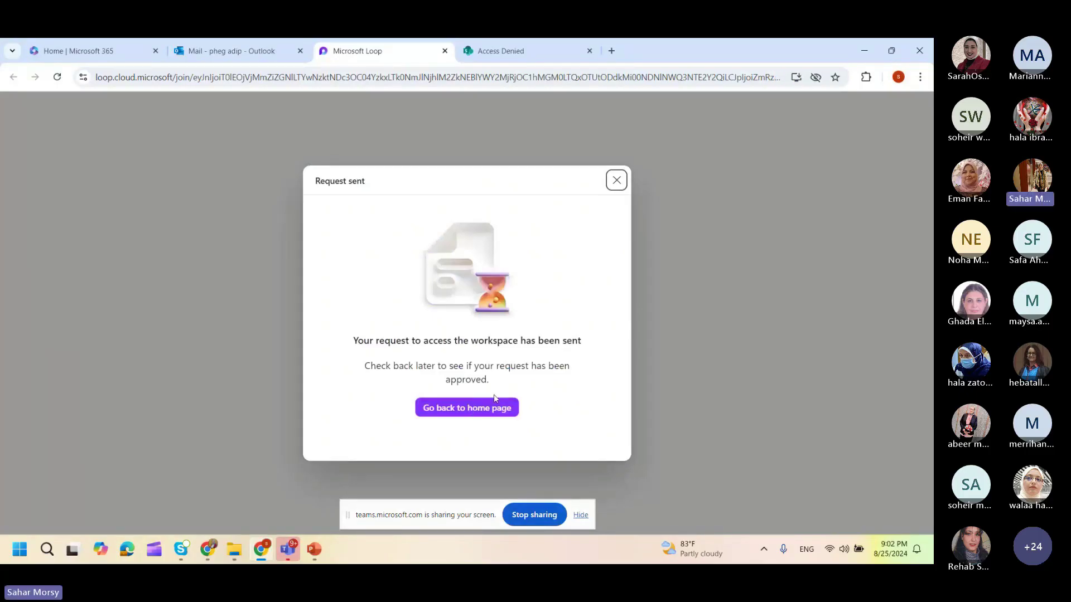
click(492, 403)
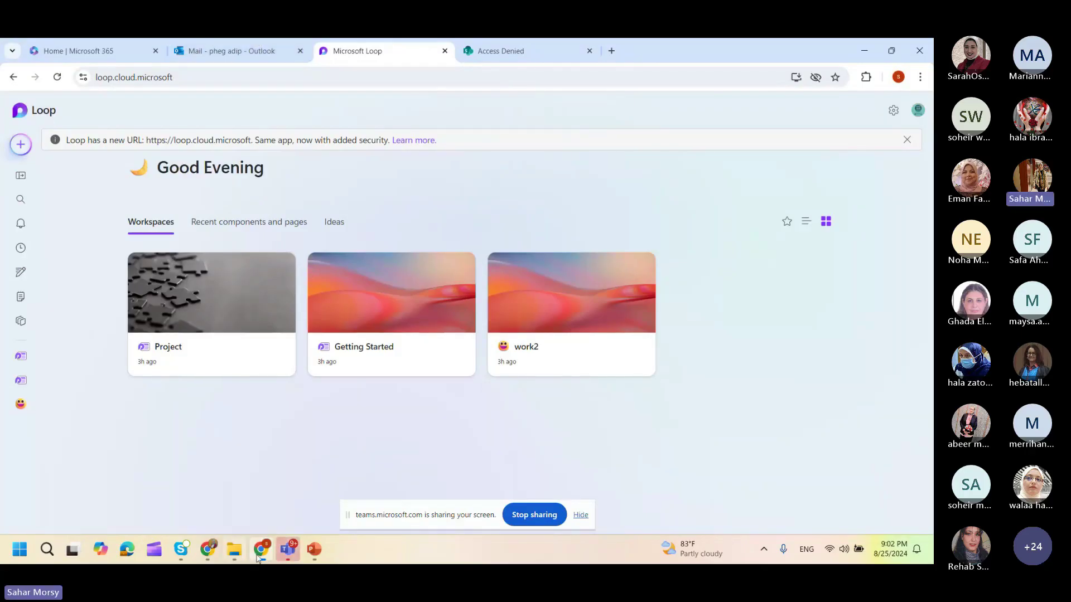
- Return to the owner's Project Outline page, close the workspace sharing dialog, reload the page and look through it for the access request
mouse_move(268, 557)
mouse_move(207, 553)
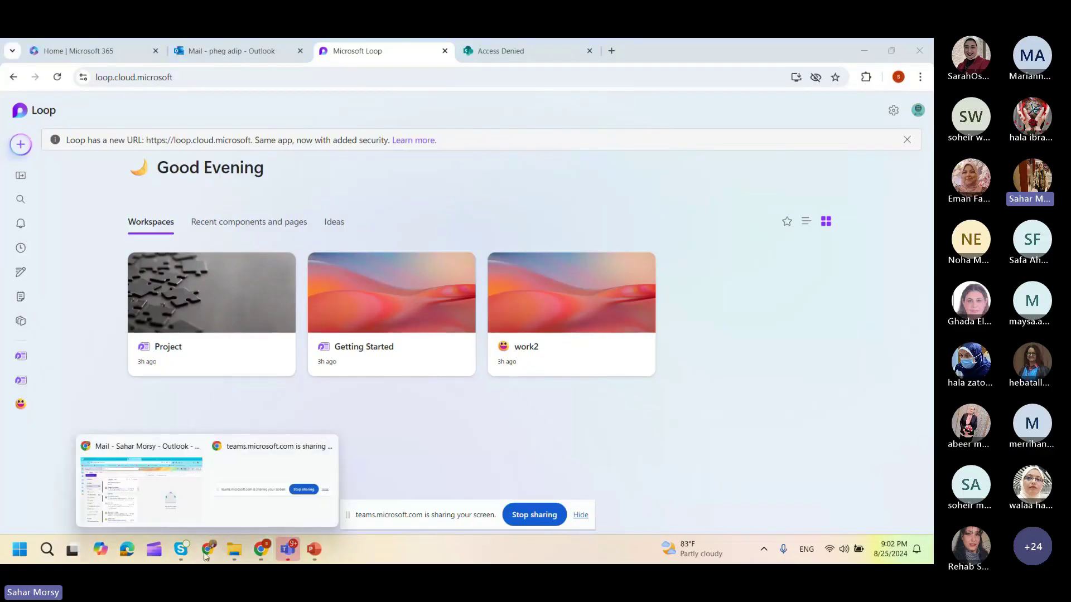
click(144, 506)
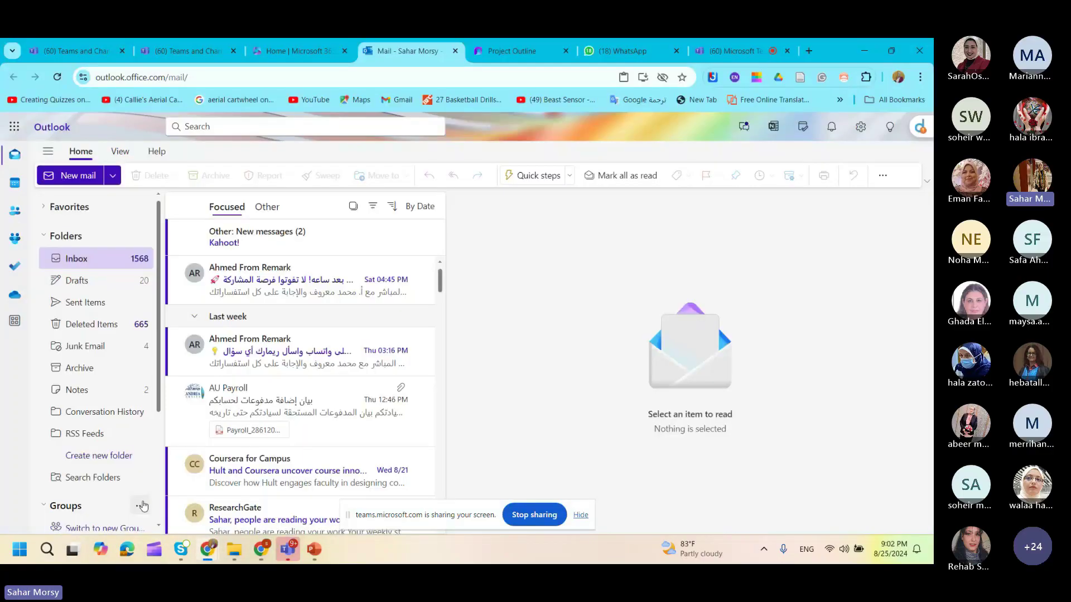
click(533, 49)
click(600, 177)
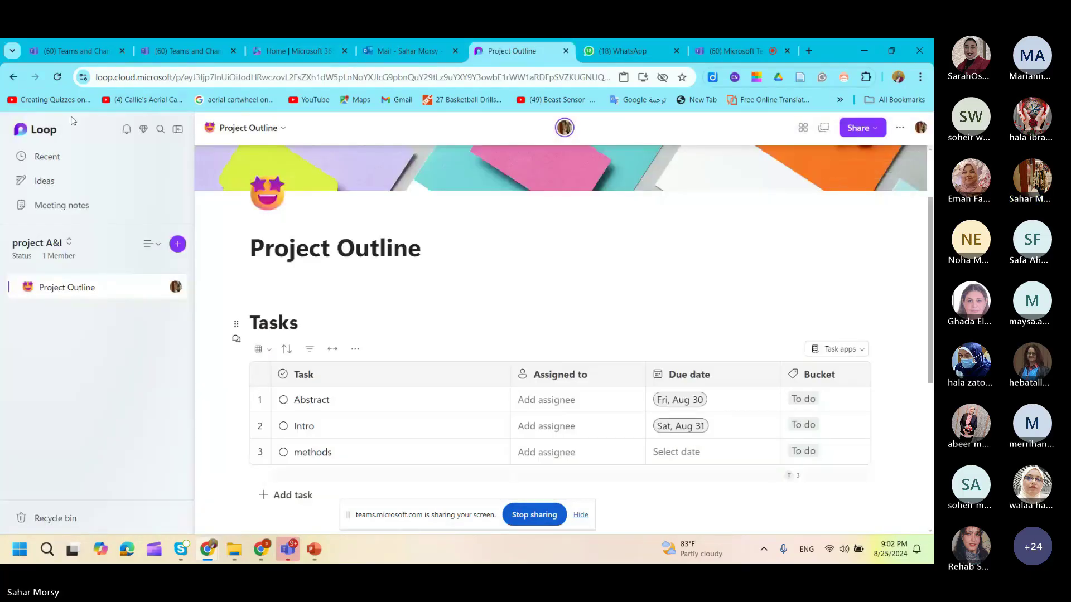
click(56, 78)
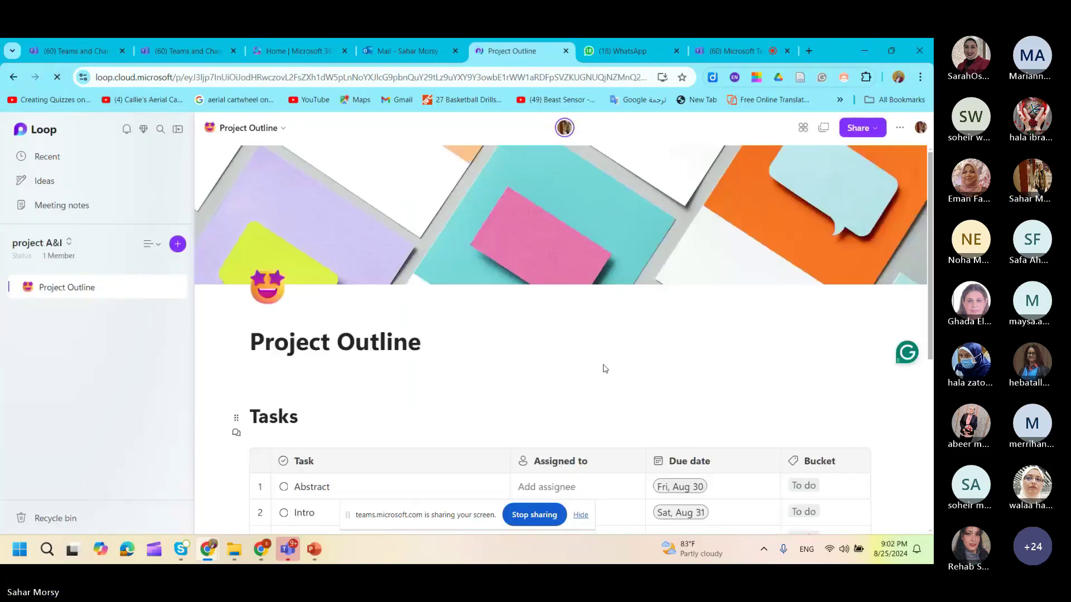
scroll(629, 311, down, 7)
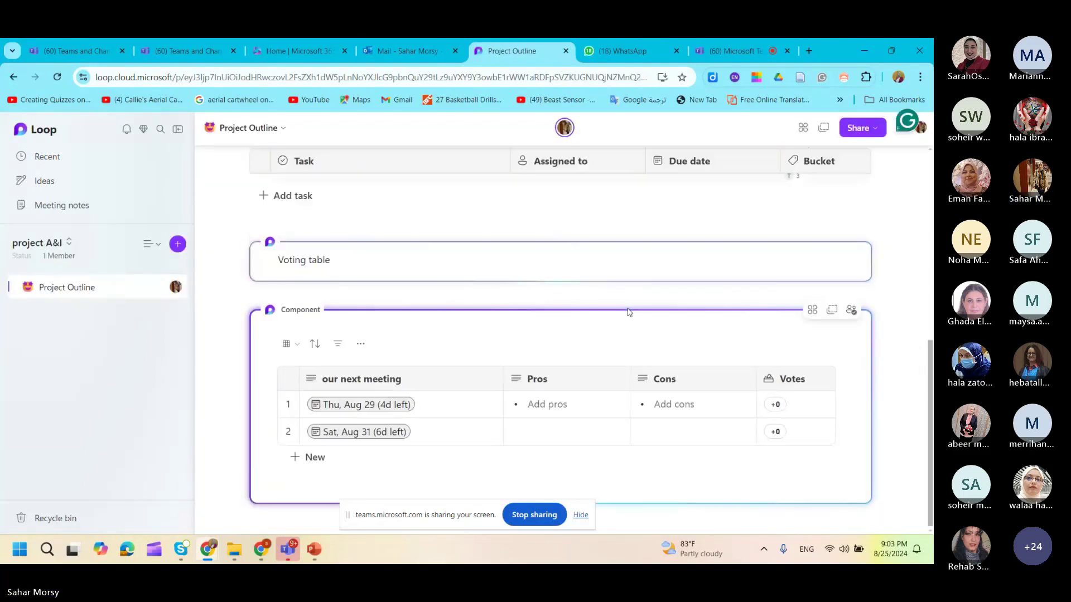
scroll(628, 310, up, 5)
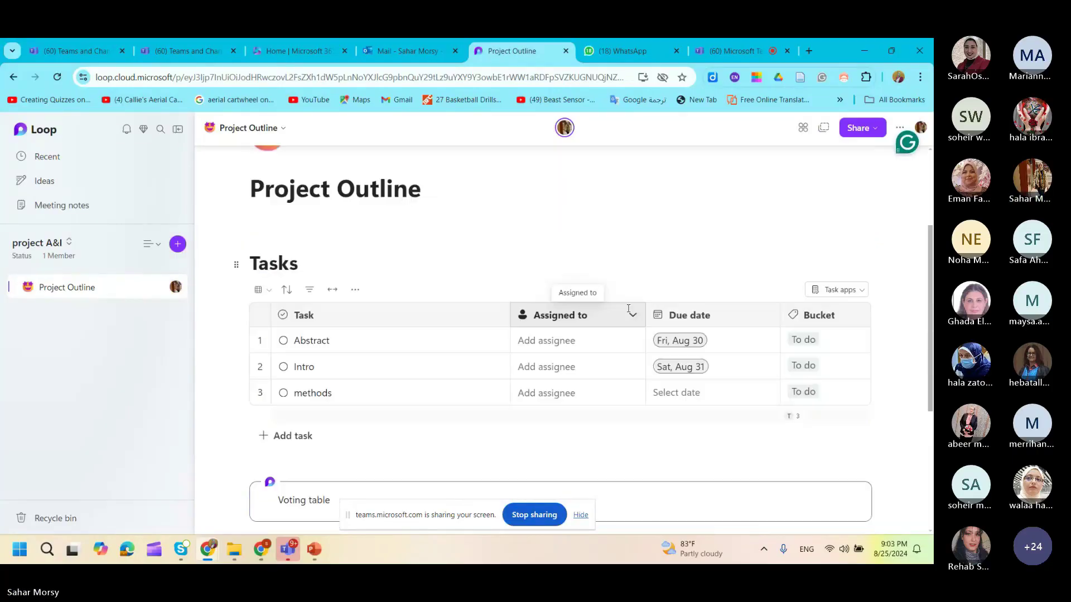
scroll(629, 309, up, 3)
scroll(628, 311, down, 8)
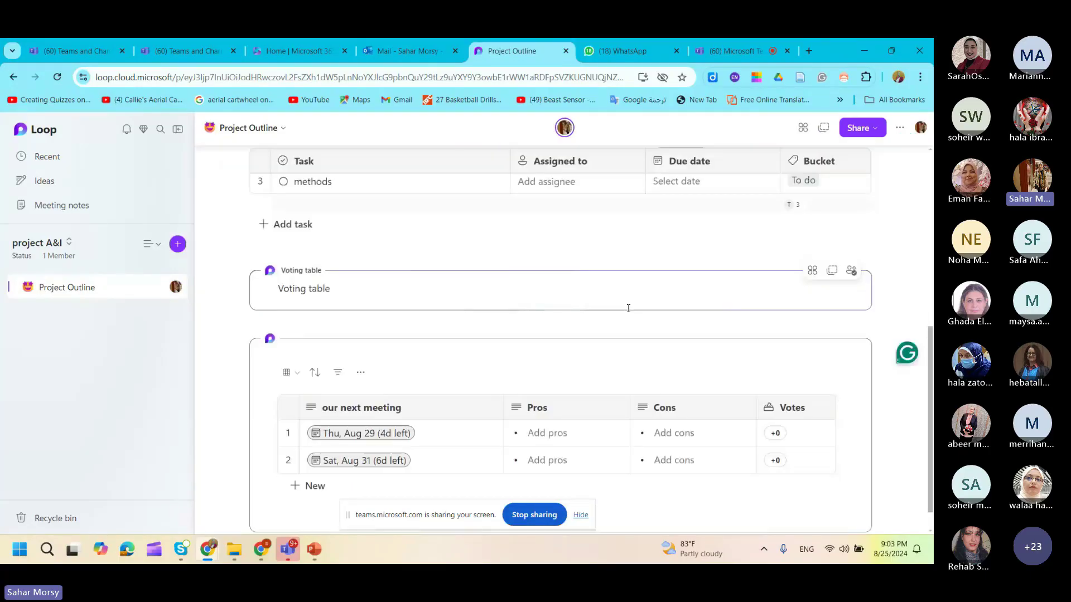
scroll(628, 310, up, 8)
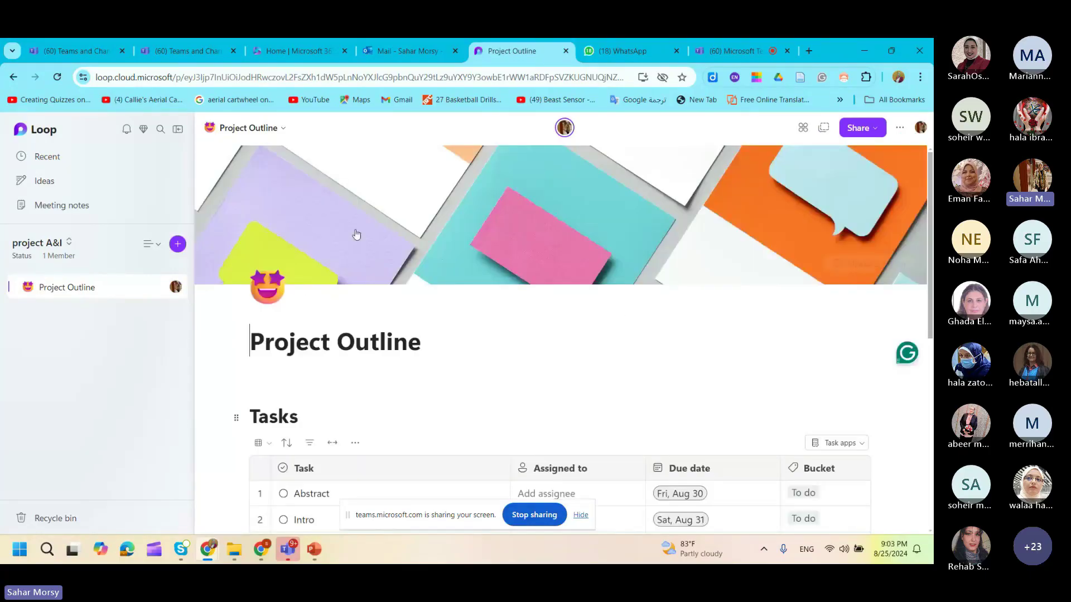
- Reload the owner's Outlook inbox and the recipient's Loop home page to check on the workspace access request
click(398, 41)
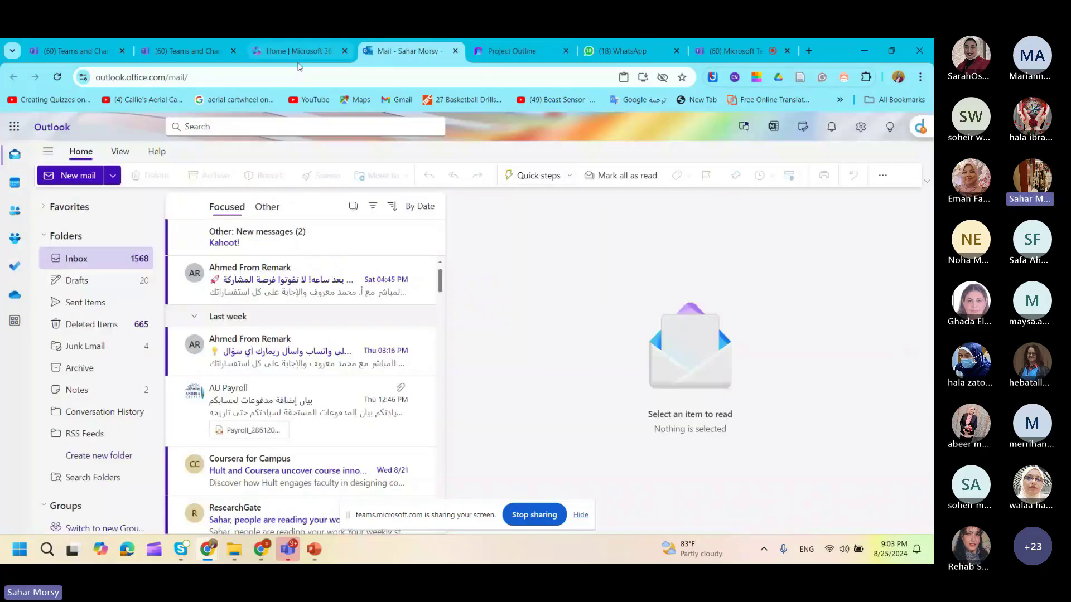
click(57, 77)
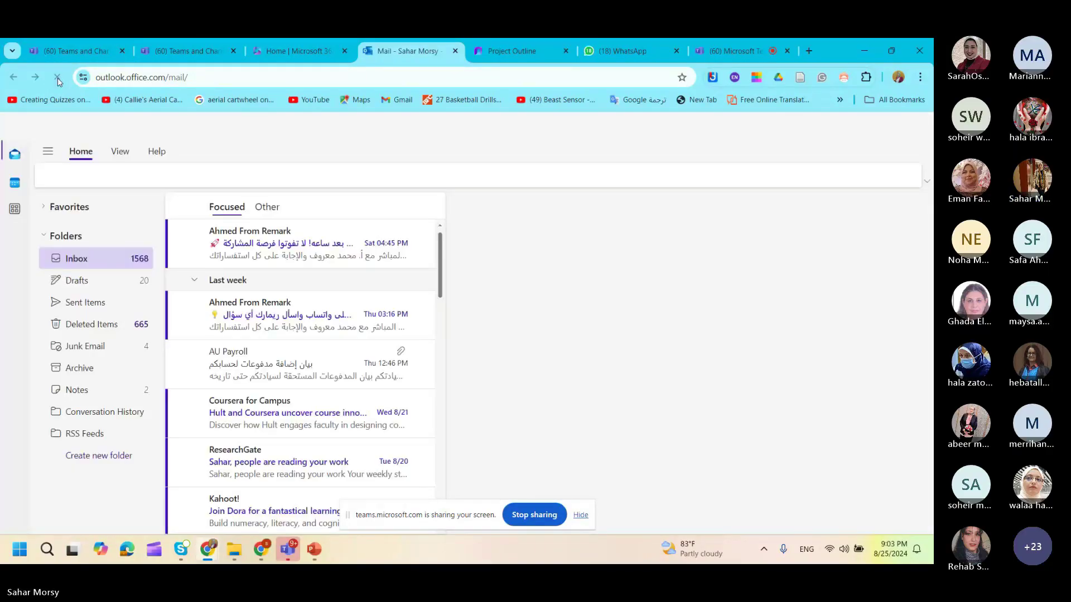
click(516, 43)
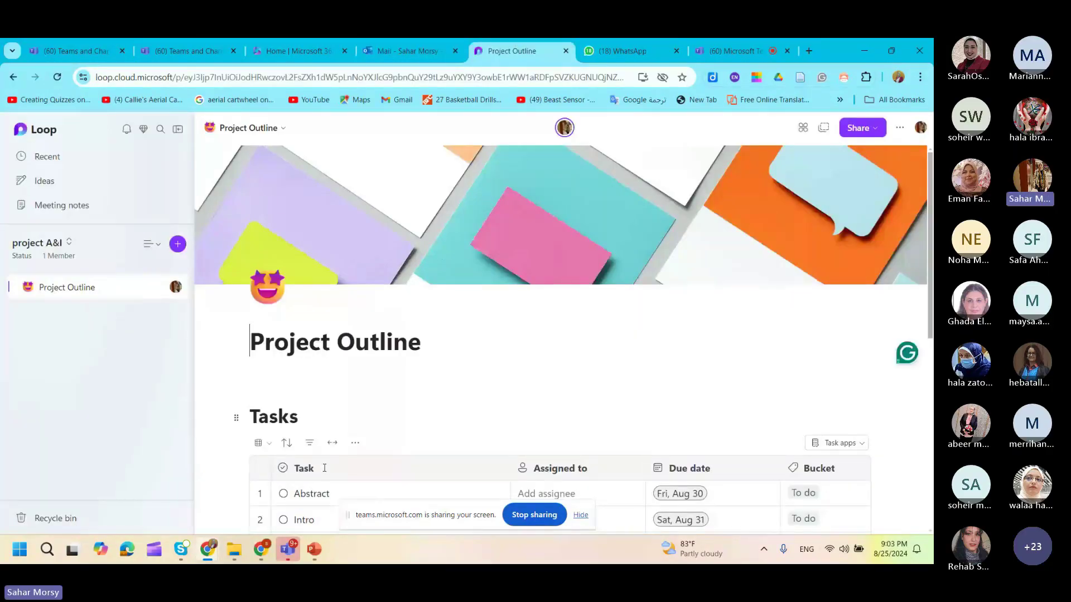
click(259, 551)
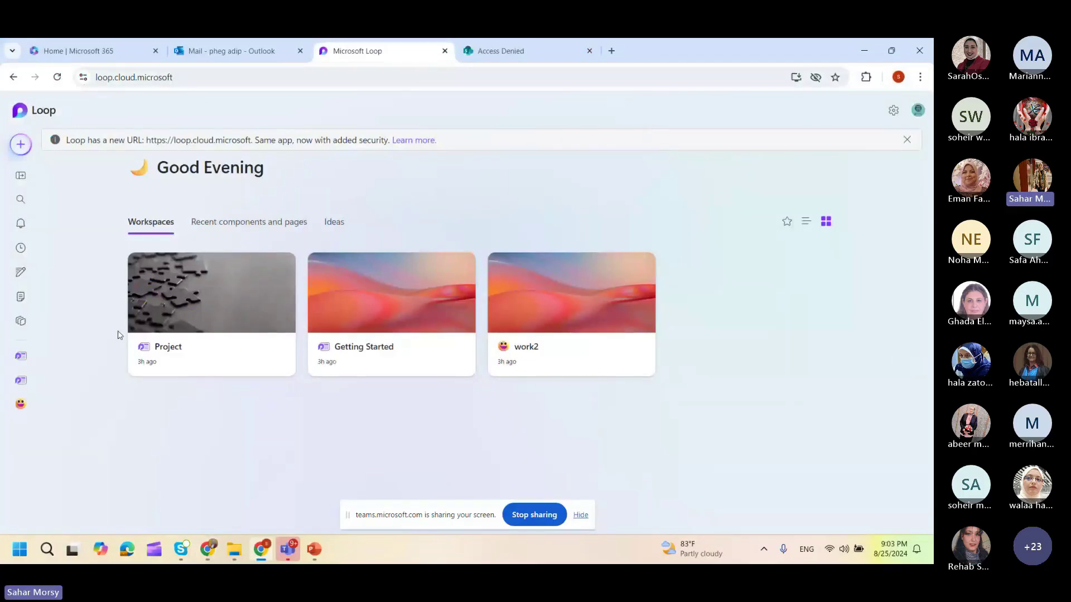
click(57, 77)
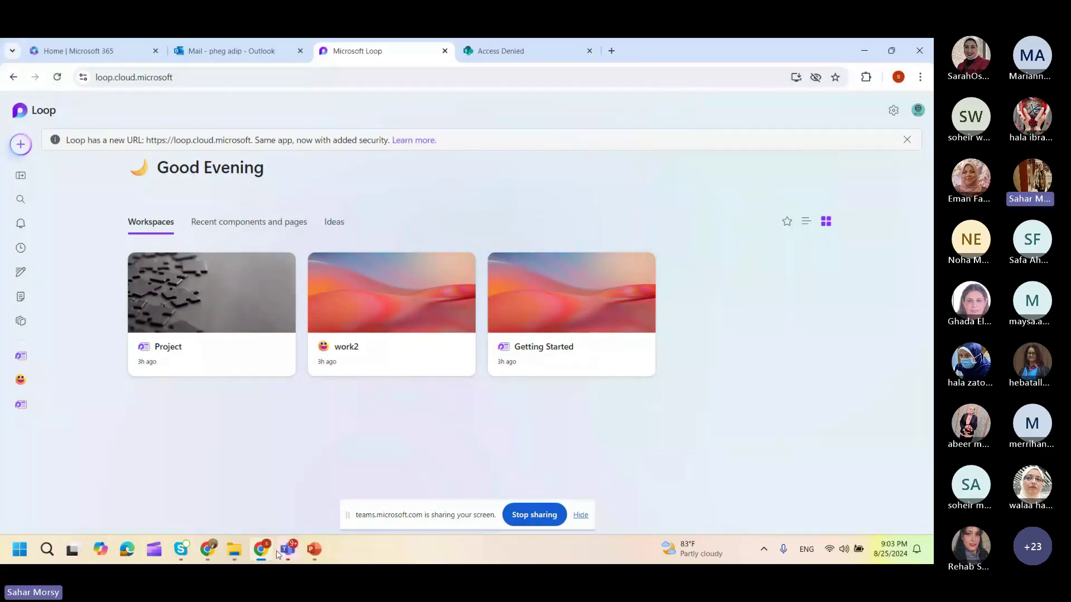
- Switch to the owner's Project Outline page and look through its task list and voting table components
mouse_move(209, 550)
click(170, 512)
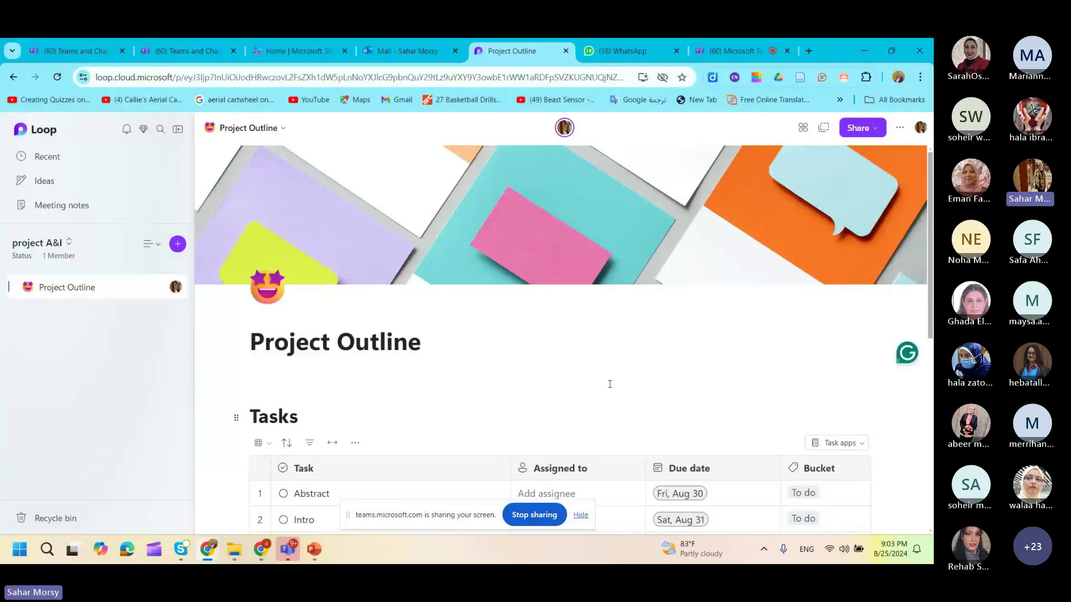
scroll(611, 396, down, 1)
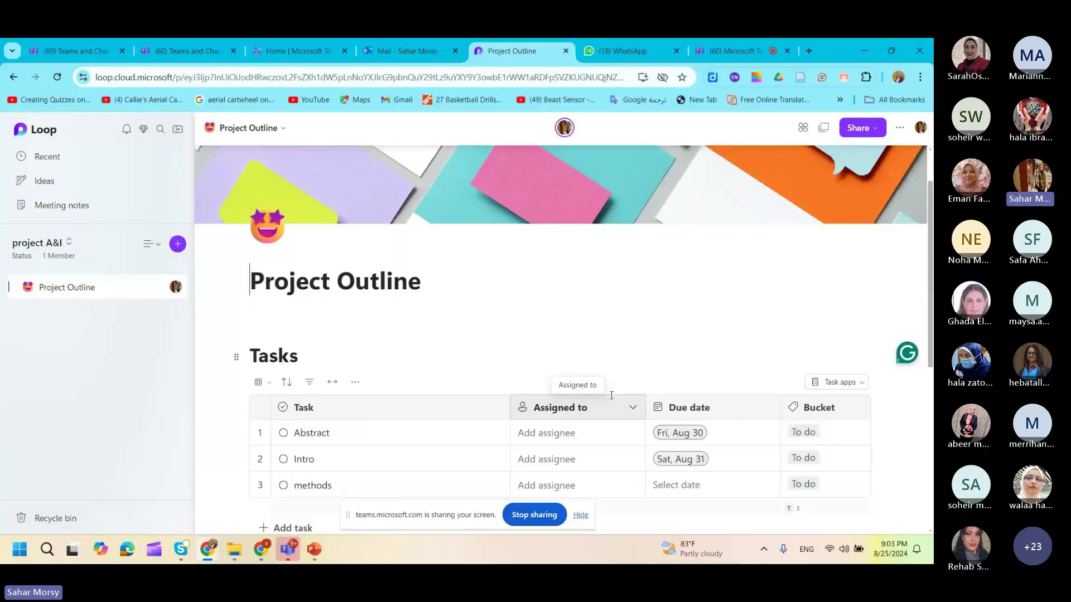
scroll(611, 396, down, 5)
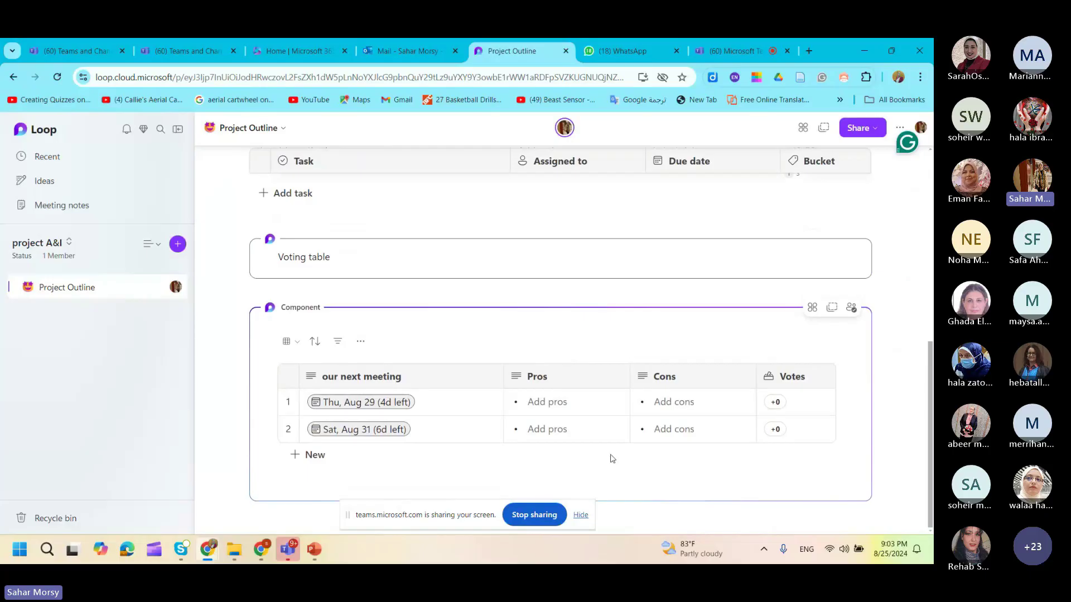
scroll(281, 415, up, 7)
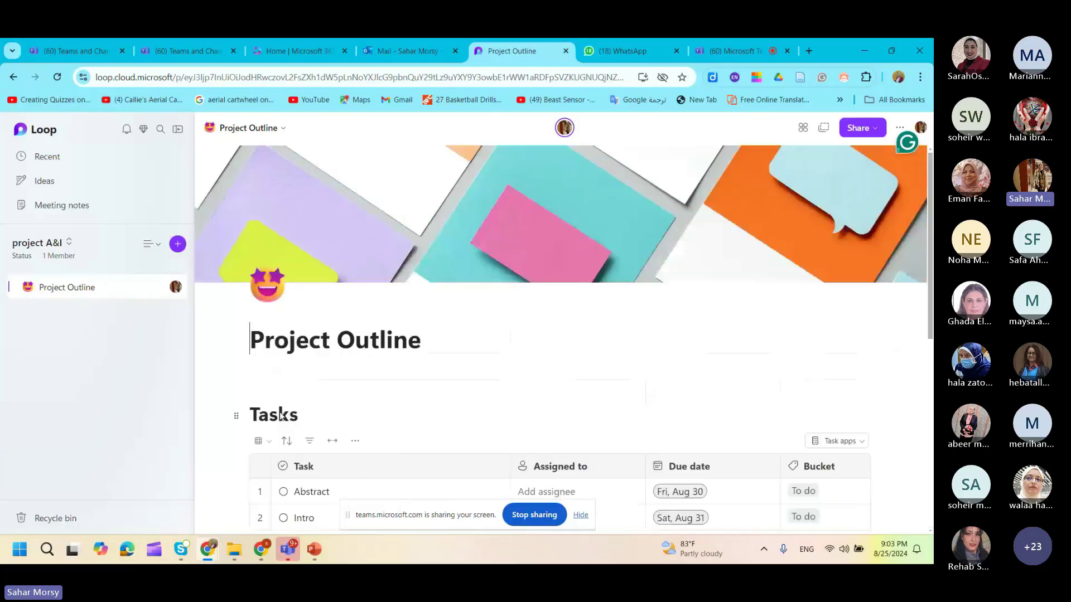
scroll(281, 415, down, 4)
scroll(281, 415, down, 1)
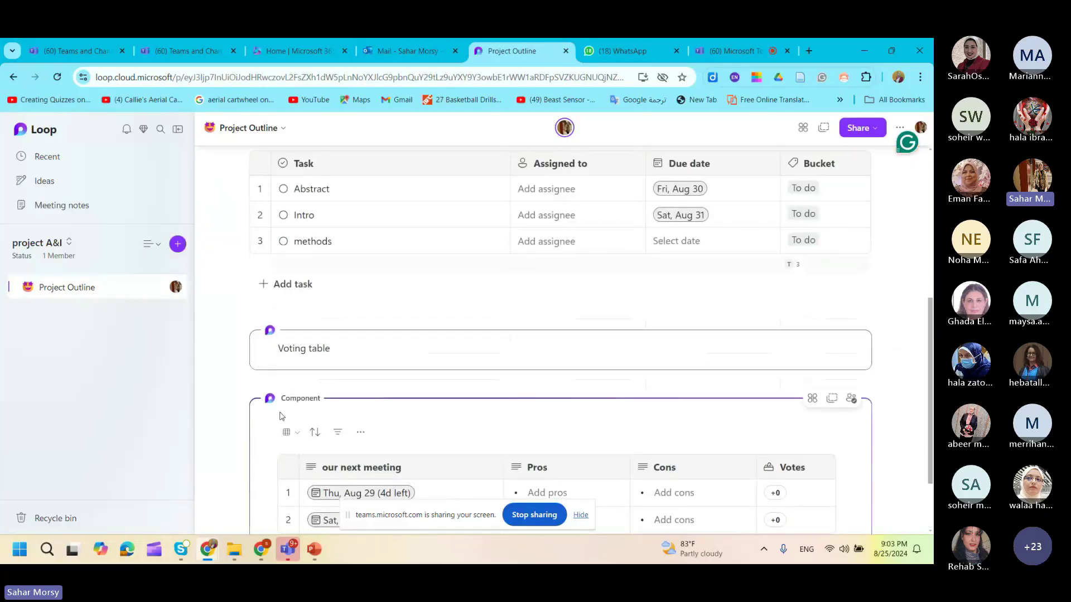
scroll(282, 416, down, 2)
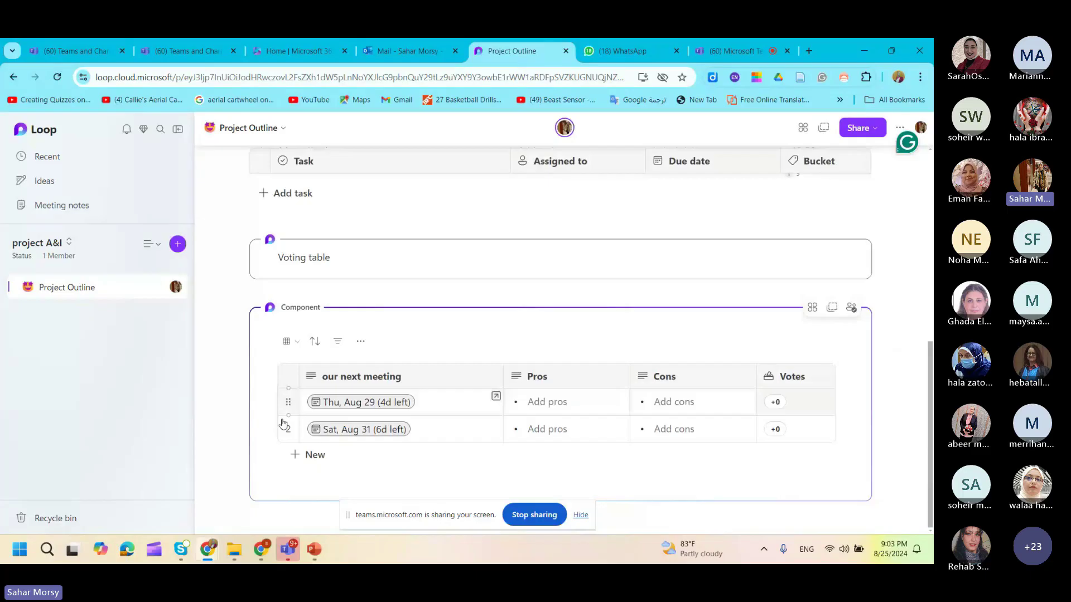
- Bring up the insert options below the last component and examine the general, text style, template, communication and media entries
right_click(321, 519)
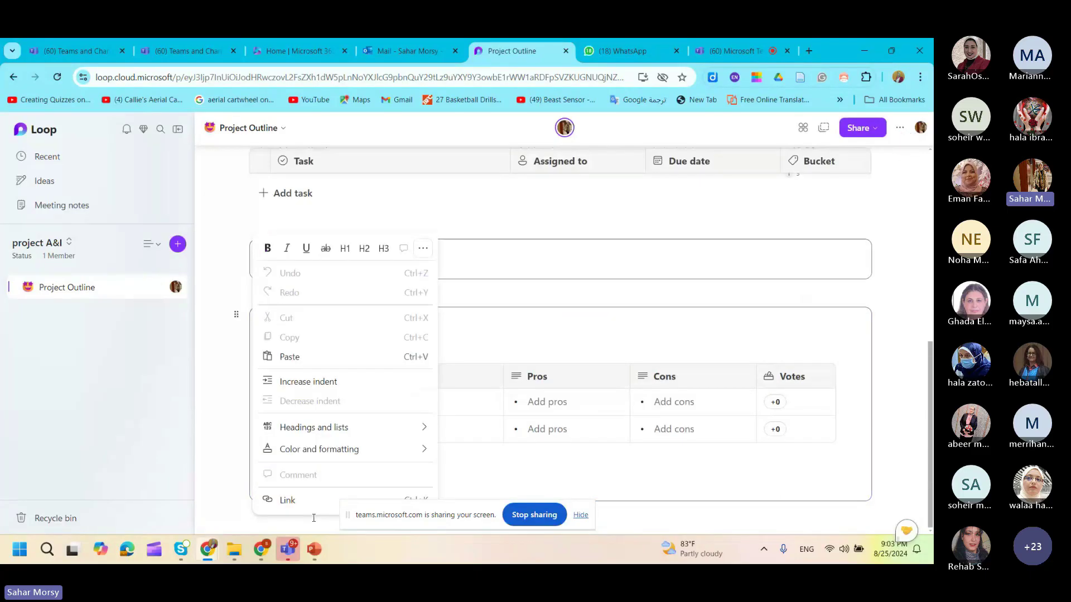
click(314, 518)
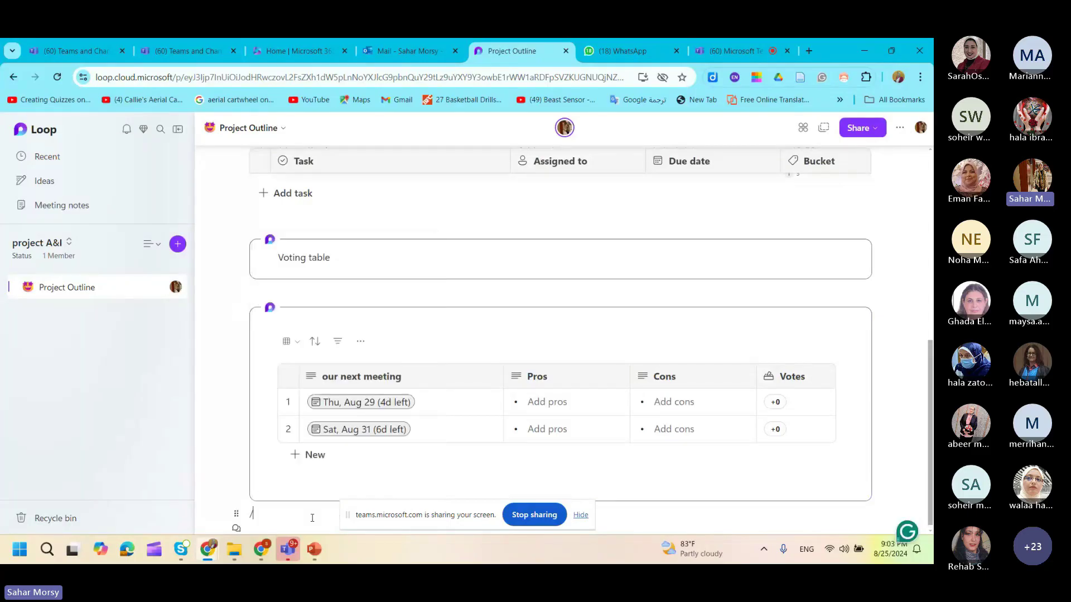
text(/)
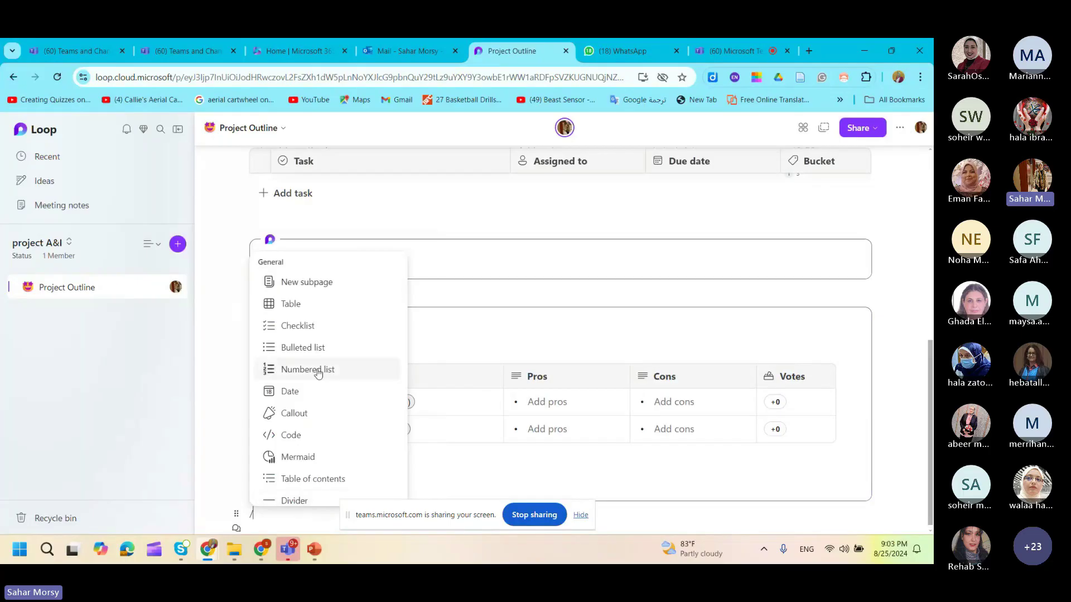
scroll(318, 372, down, 7)
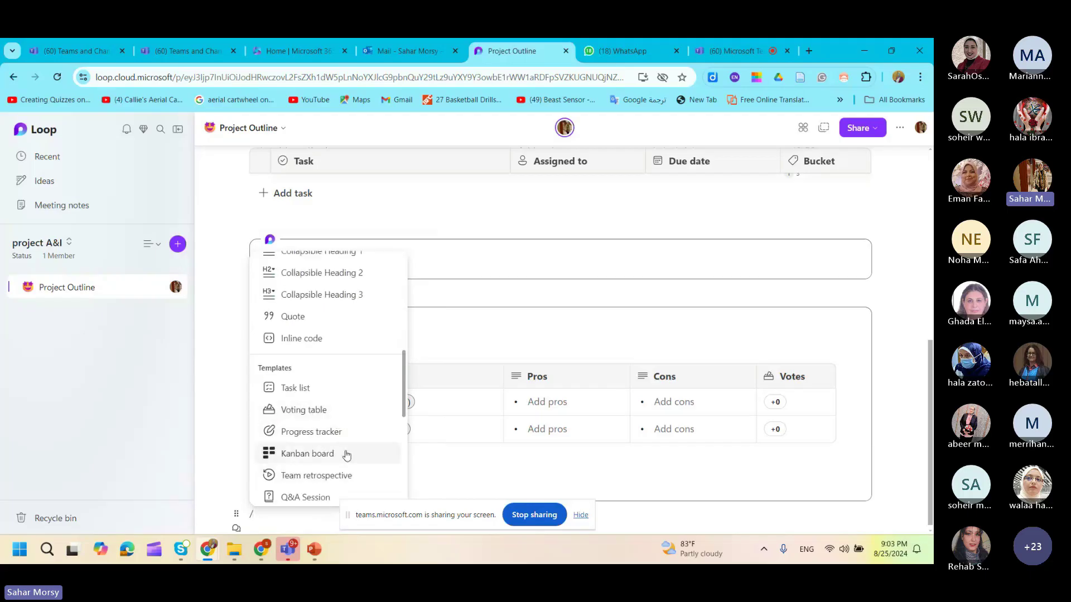
scroll(346, 456, up, 2)
scroll(346, 456, down, 5)
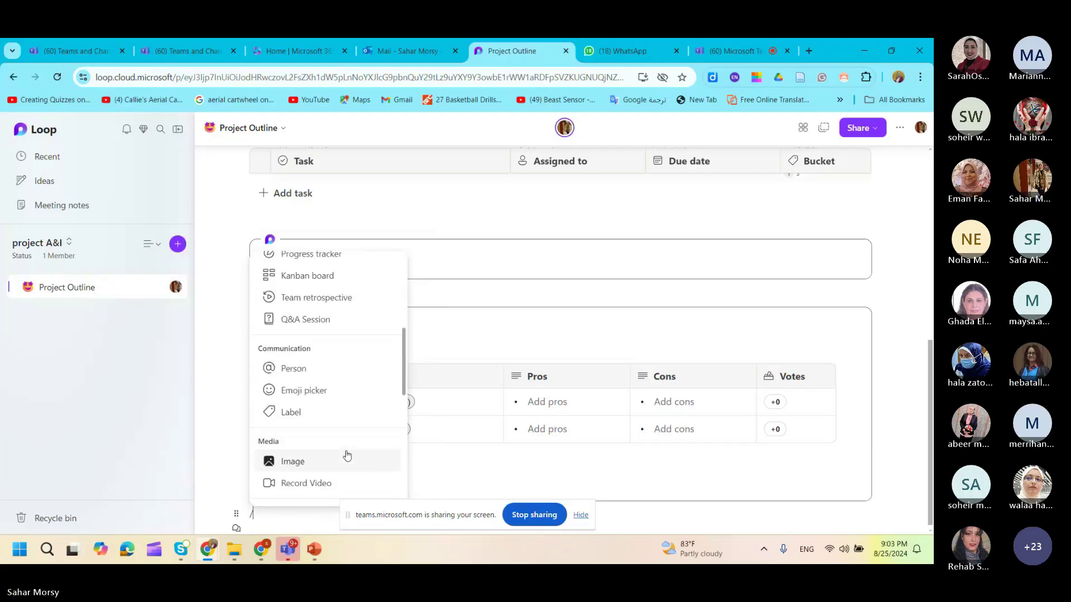
scroll(346, 456, down, 2)
scroll(347, 456, up, 7)
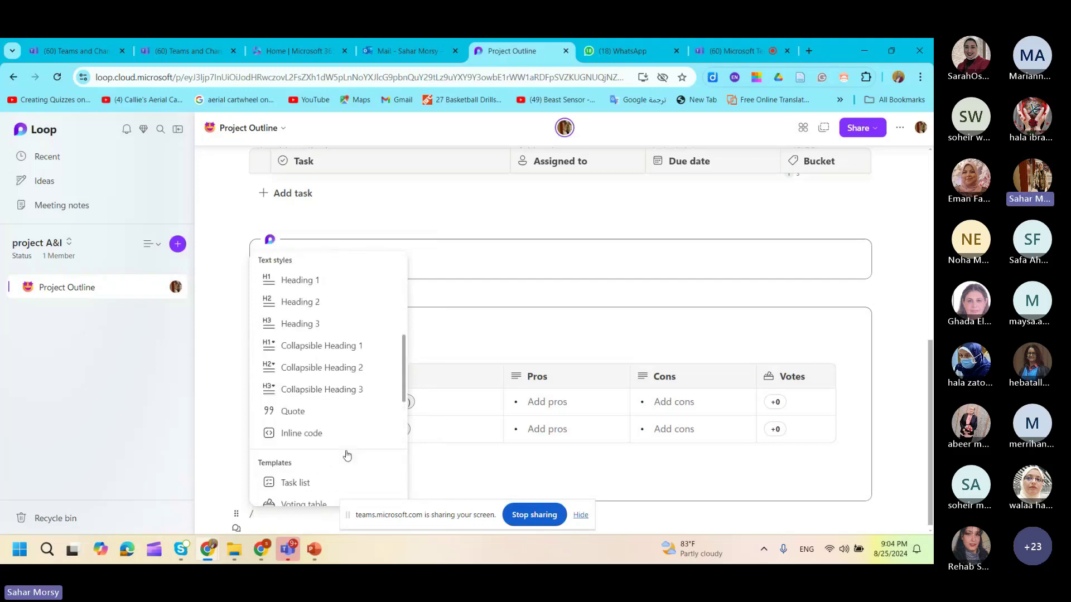
scroll(346, 456, up, 5)
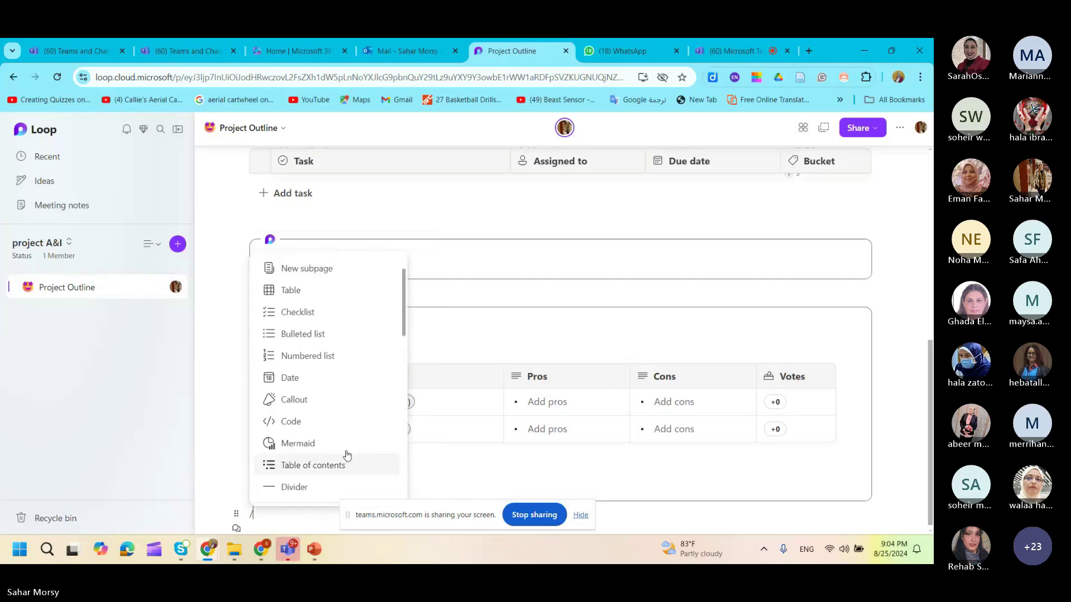
scroll(346, 456, up, 1)
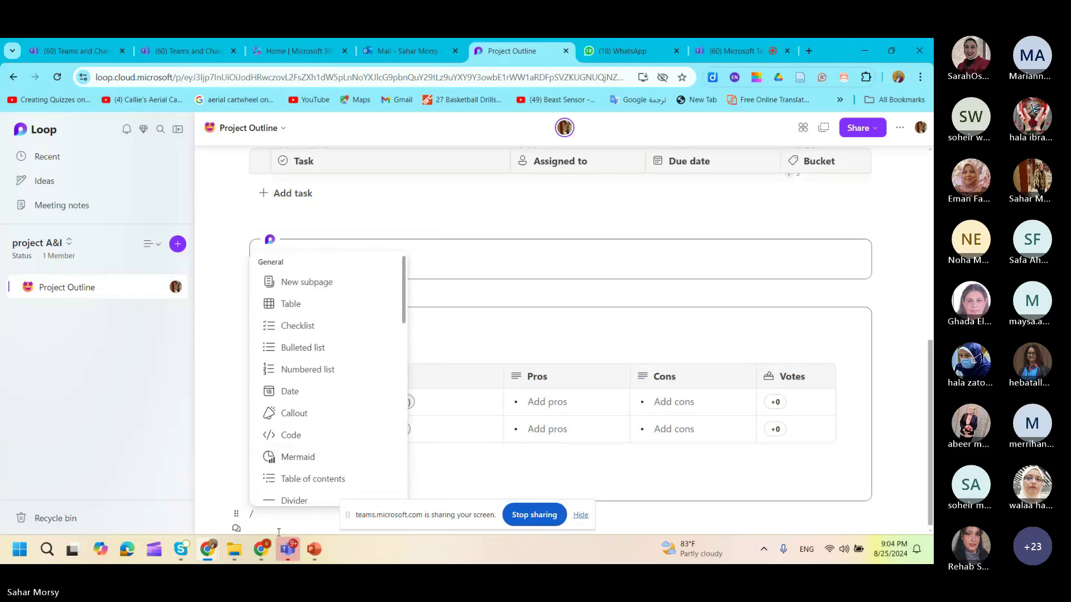
key(Escape)
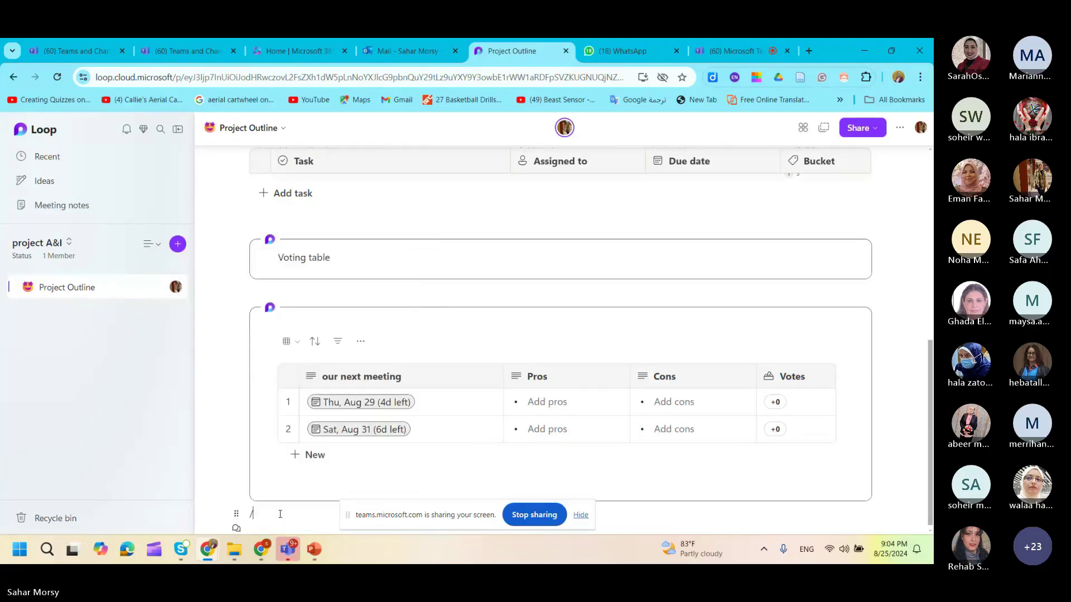
- Reopen the insert options on the same empty line, examine them through to the Microsoft and other apps, and clear the slash
key(BackSpace)
text(/)
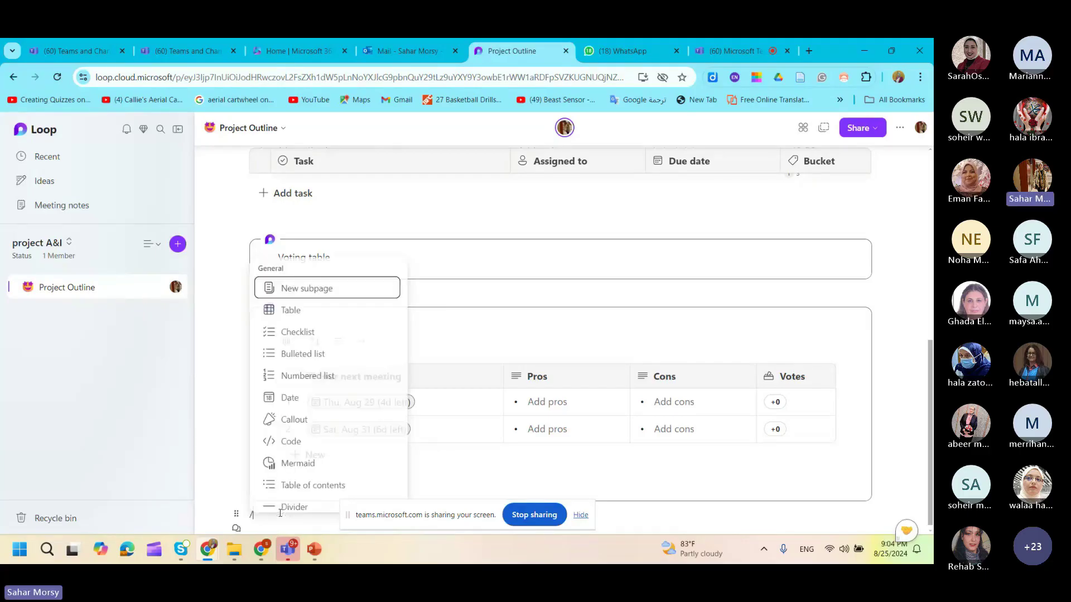
key(Escape)
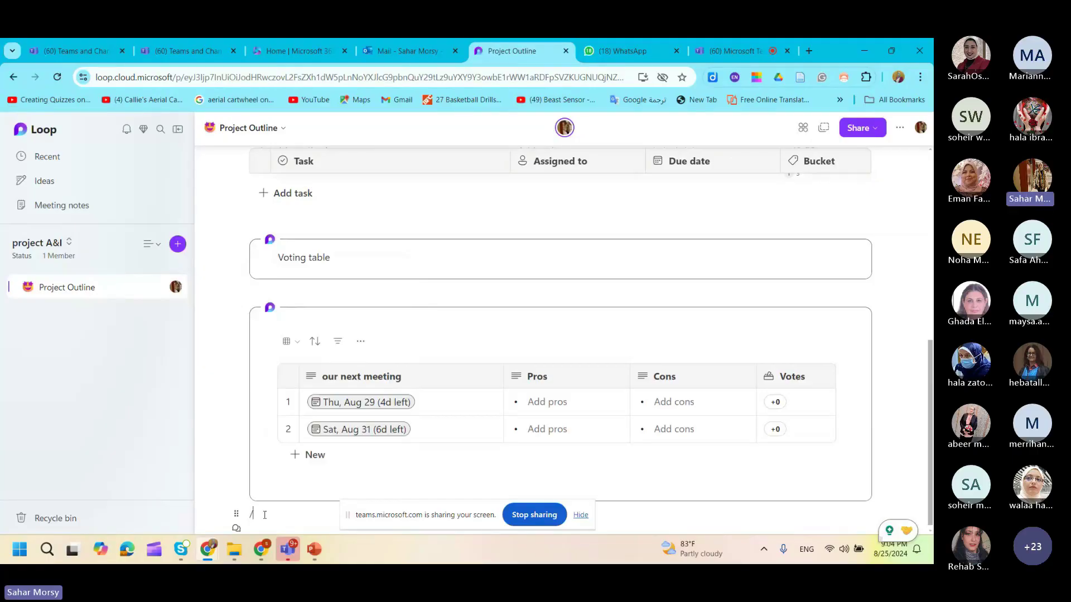
right_click(265, 514)
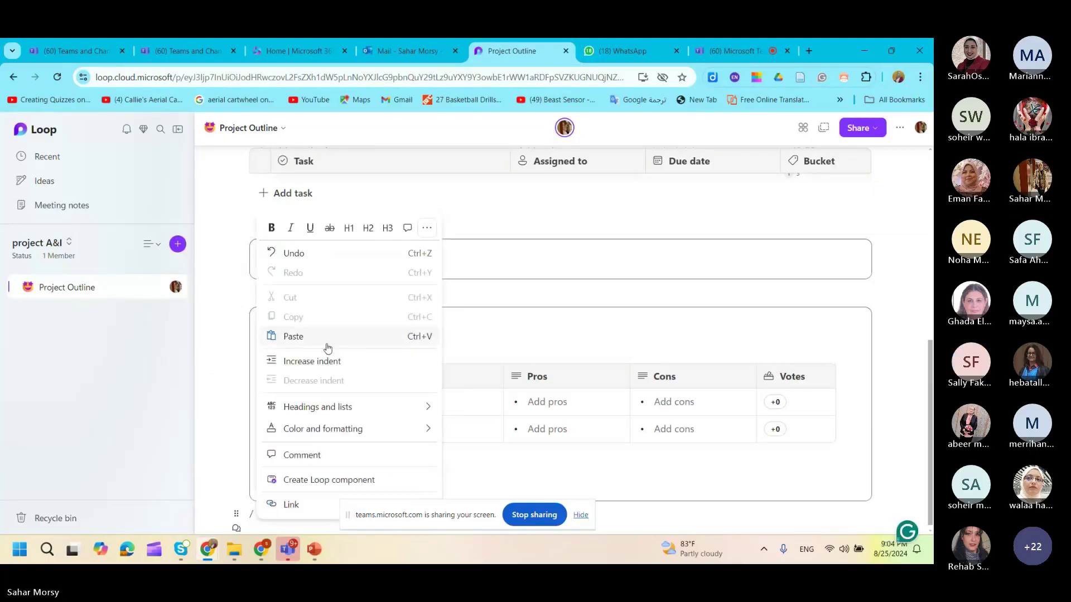
click(265, 520)
key(BackSpace)
text(/)
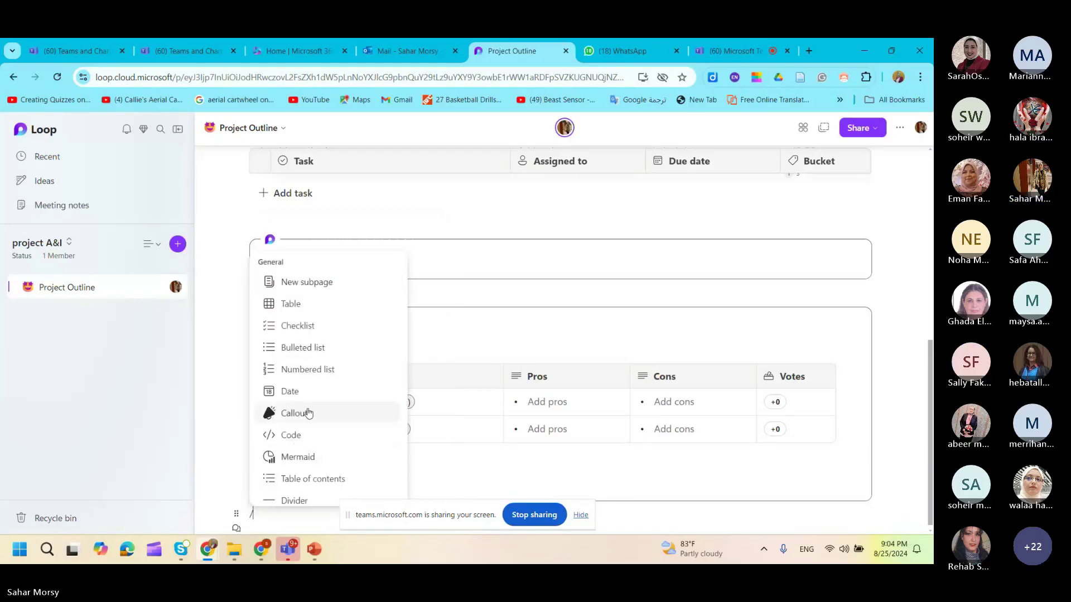
scroll(307, 412, down, 3)
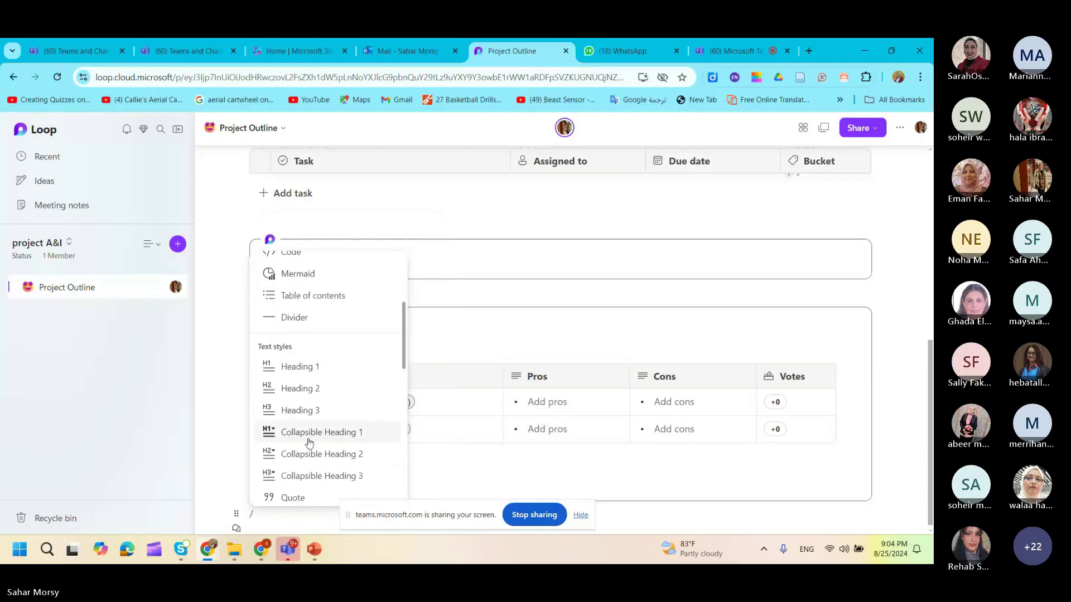
scroll(308, 445, down, 3)
scroll(311, 454, down, 3)
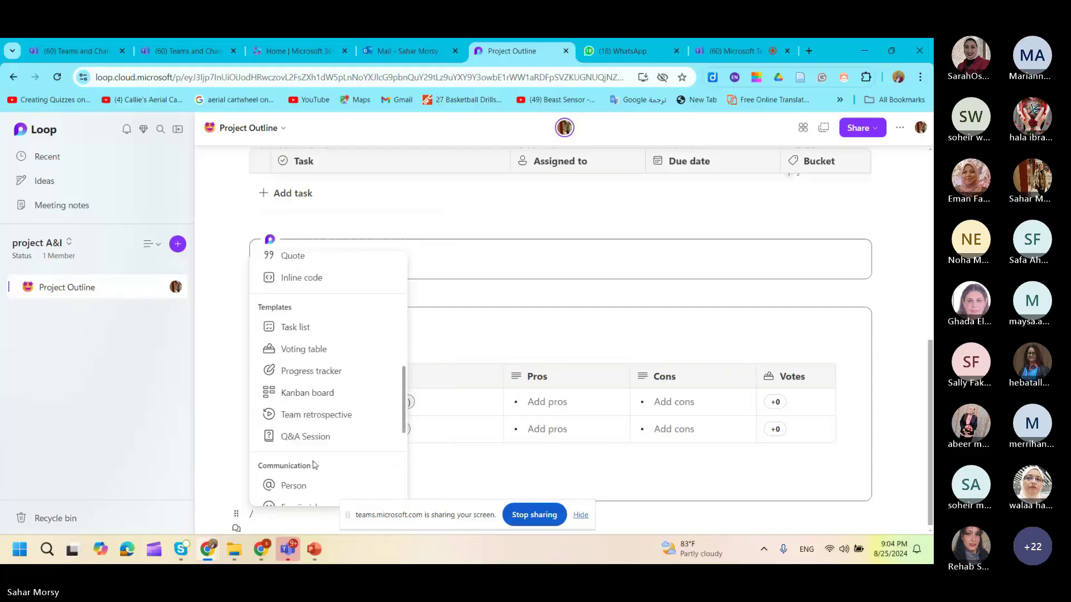
scroll(312, 465, down, 3)
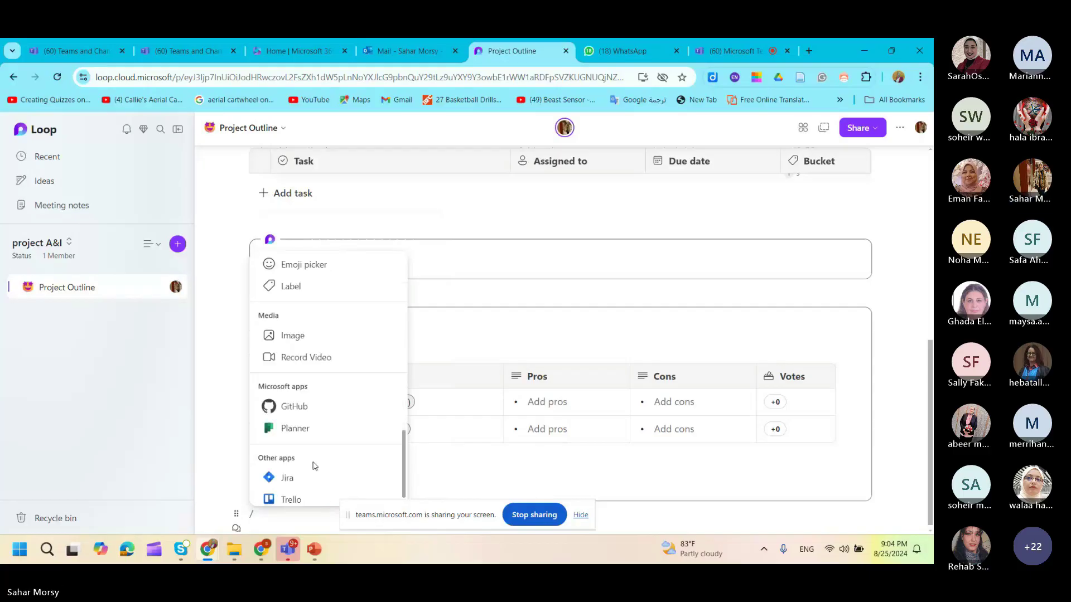
key(BackSpace)
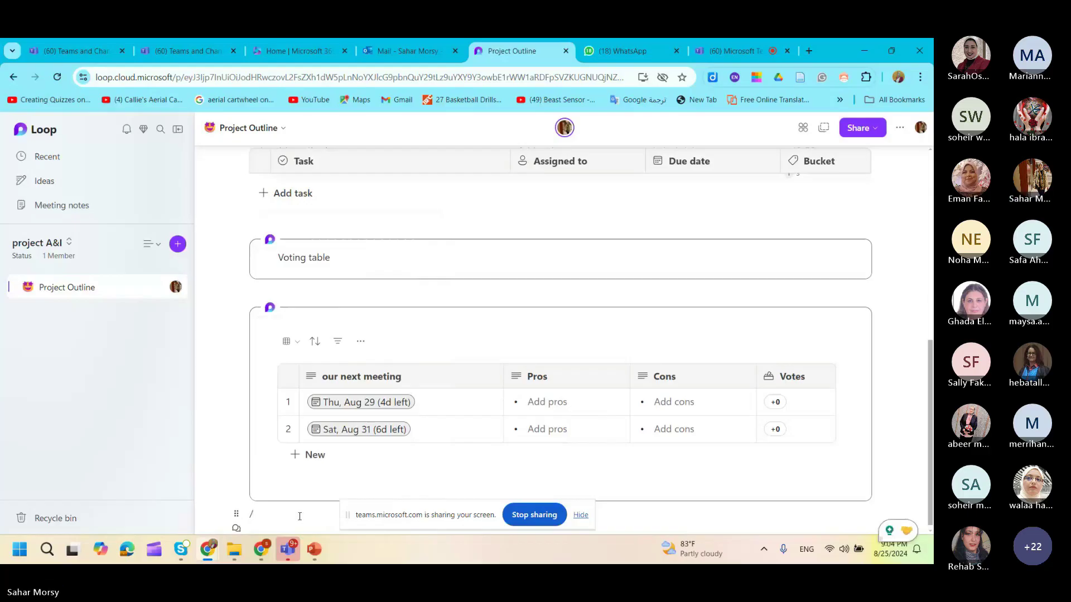
- Bring up the @ find options on the empty line, review the files and people, files and meetings categories, and clear the symbol
text(@)
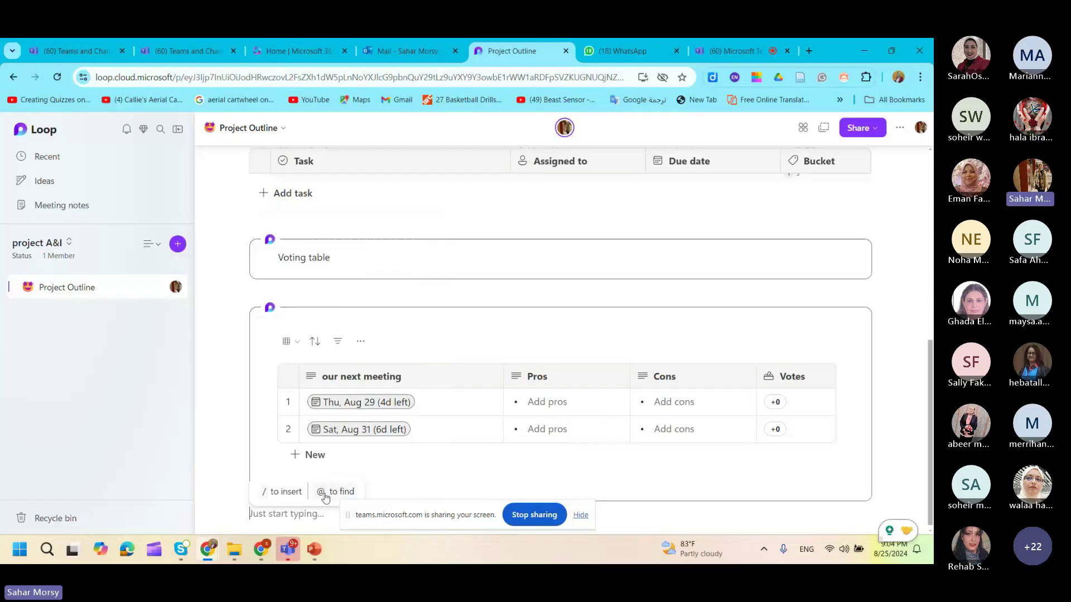
scroll(346, 379, down, 4)
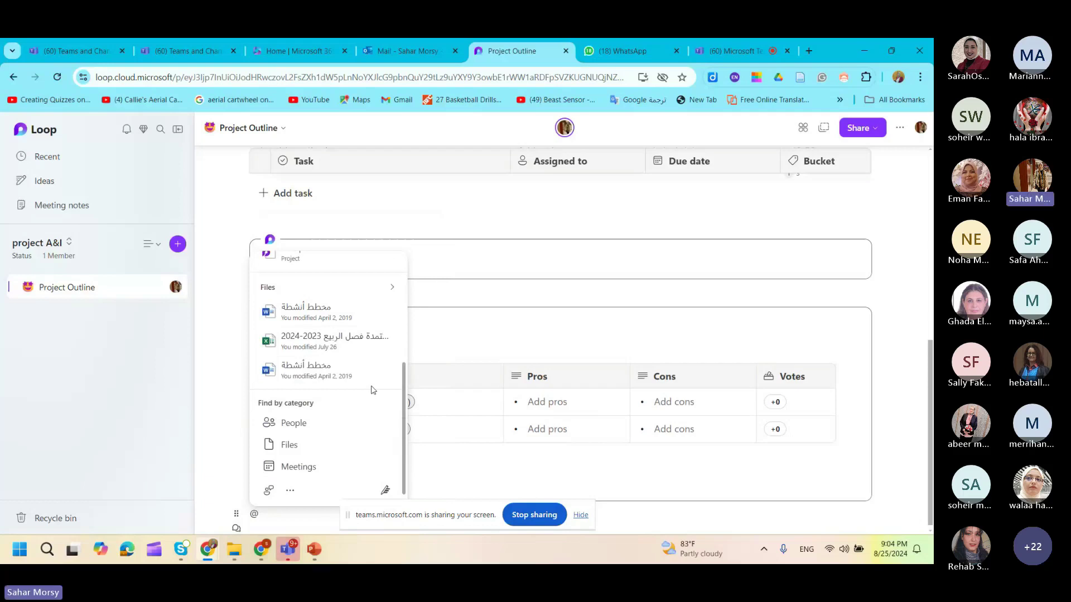
click(310, 524)
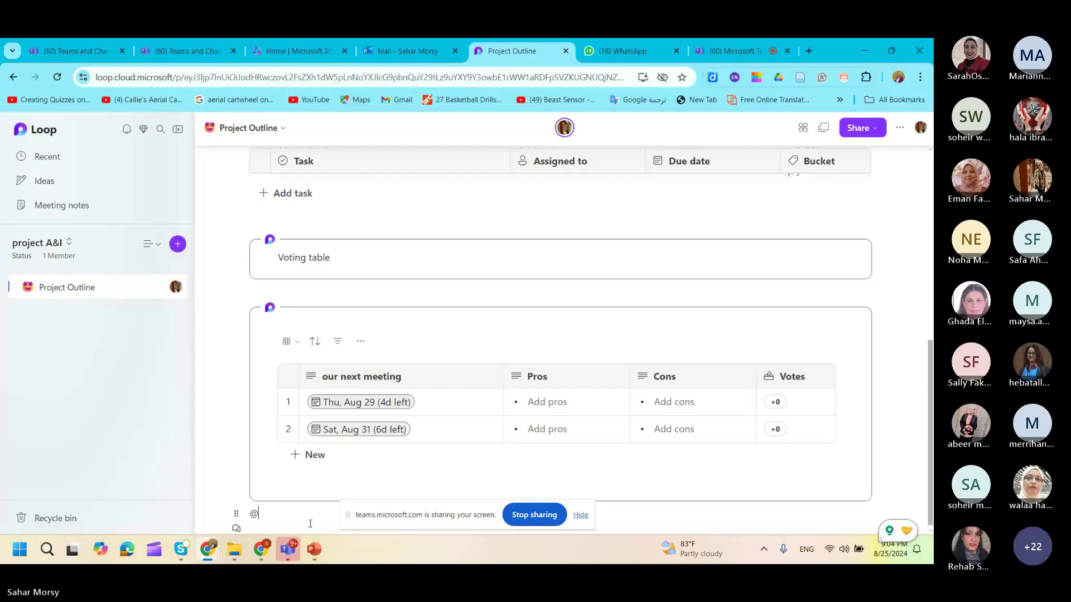
key(BackSpace)
- Insert a table of contents below the last component of the Project Outline page
text(/)
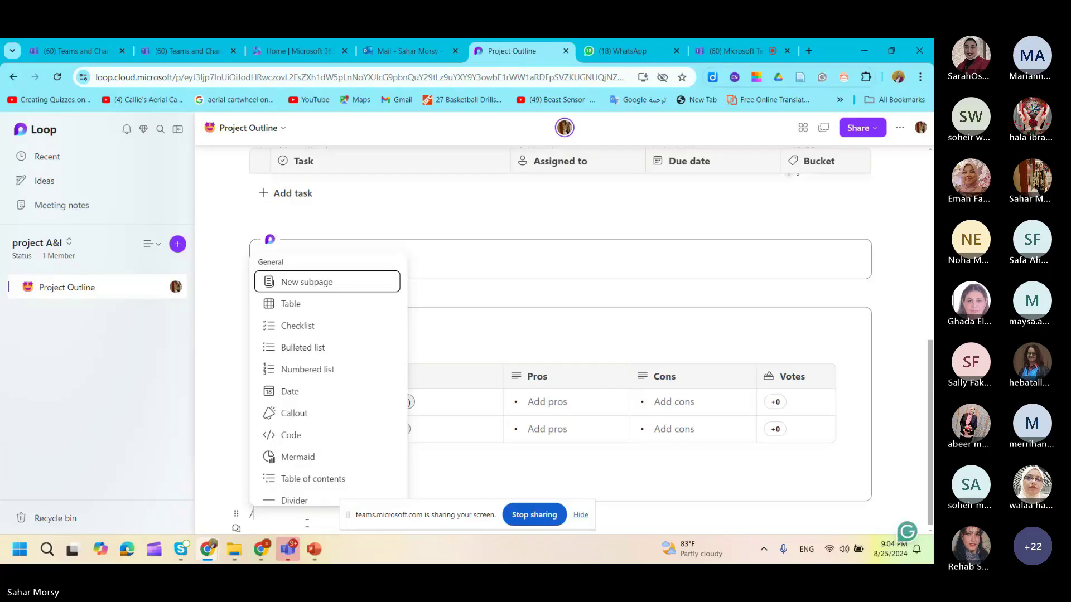
scroll(336, 365, down, 2)
click(335, 367)
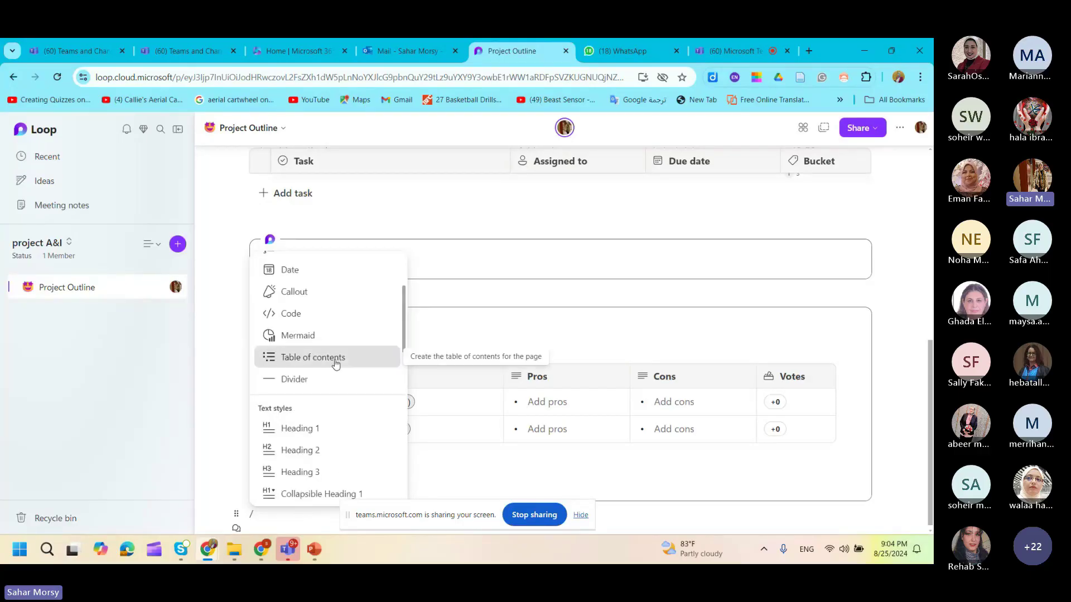
scroll(316, 498, up, 1)
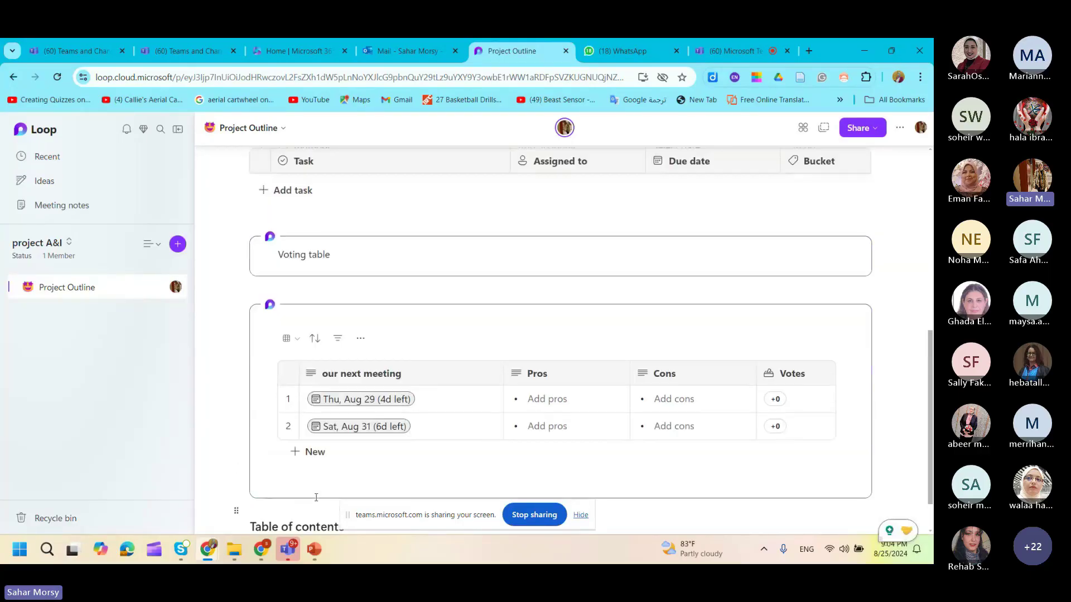
scroll(316, 498, down, 1)
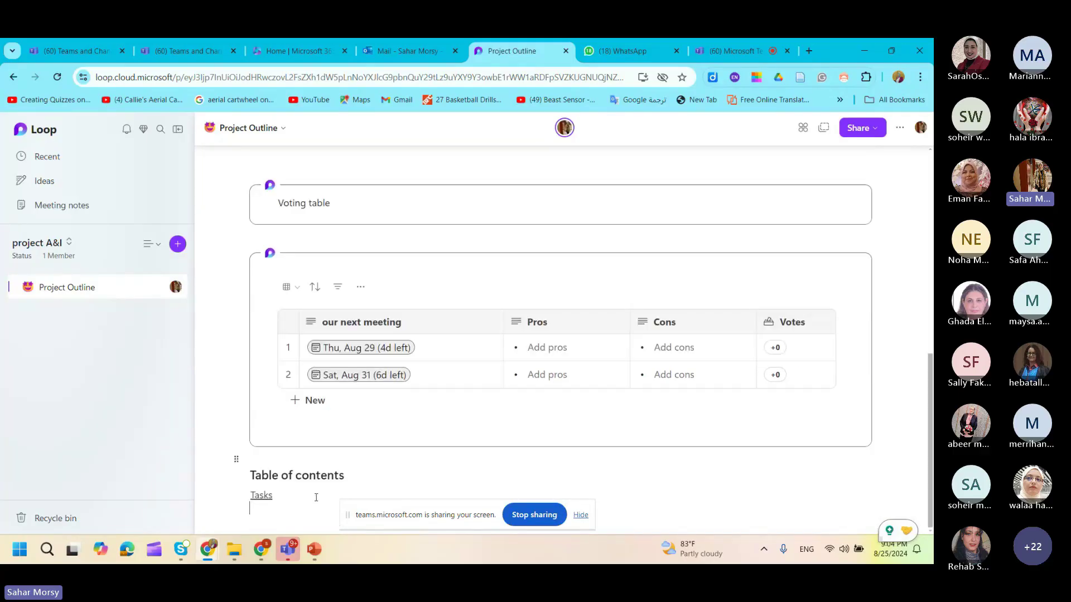
- Create a new page in the project A&I workspace
click(178, 246)
click(178, 245)
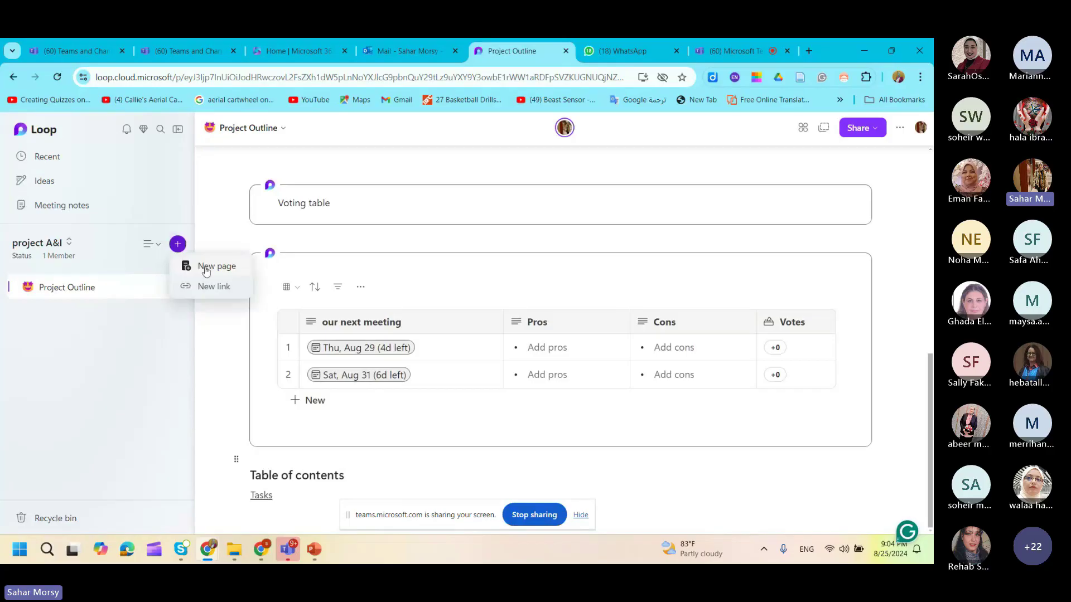
click(206, 269)
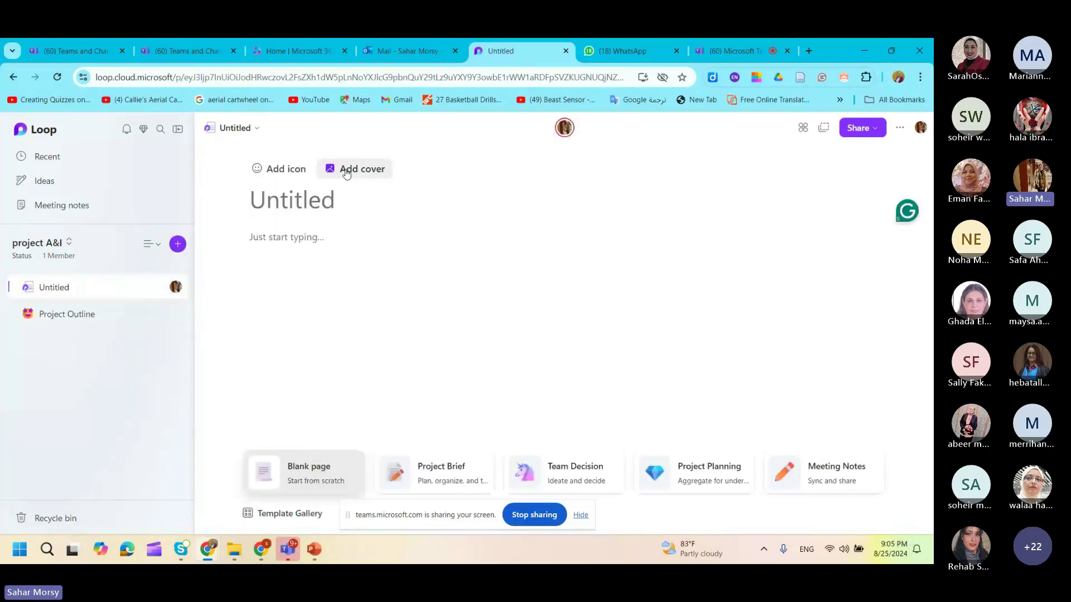
- Add the blue landscape stock image with the flowering garden as the new untitled page's cover
click(346, 170)
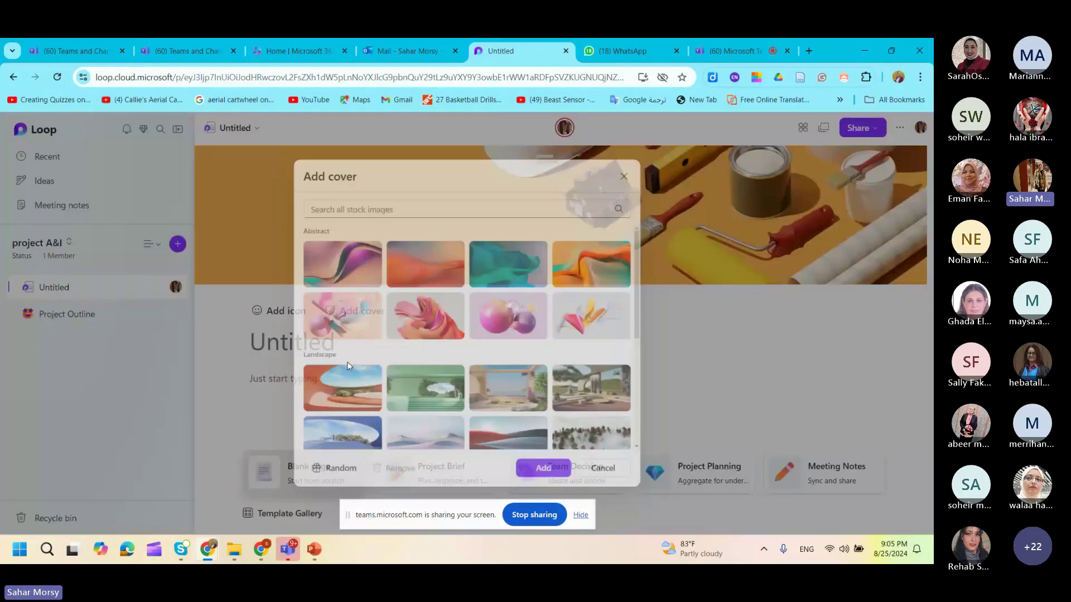
scroll(347, 366, down, 3)
click(335, 301)
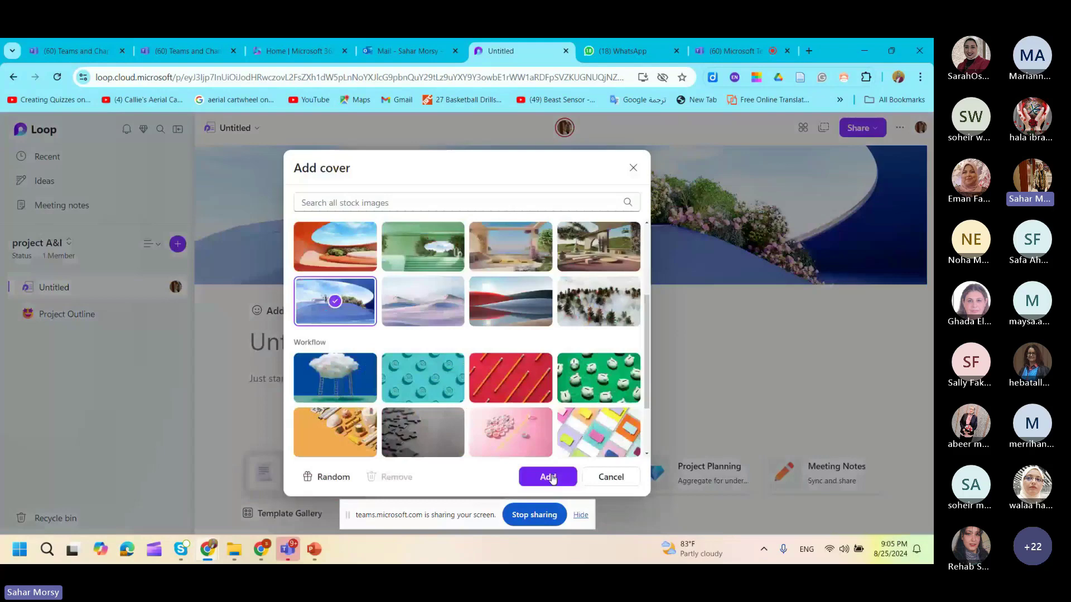
click(548, 478)
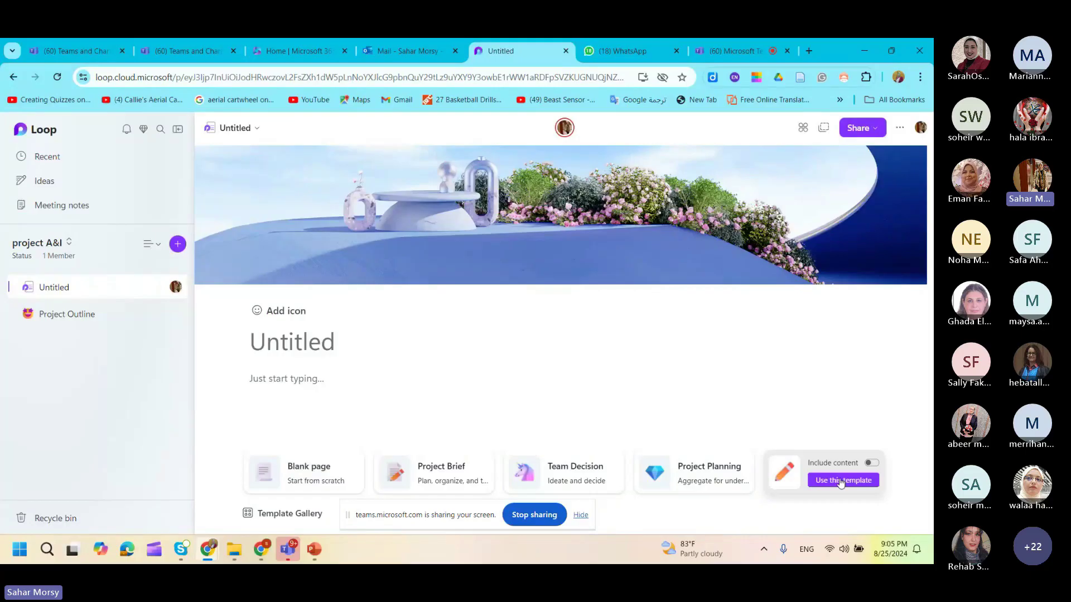
- Apply the Meeting Notes template to the untitled page, replace it with the Team Decision template and review its sections
click(841, 481)
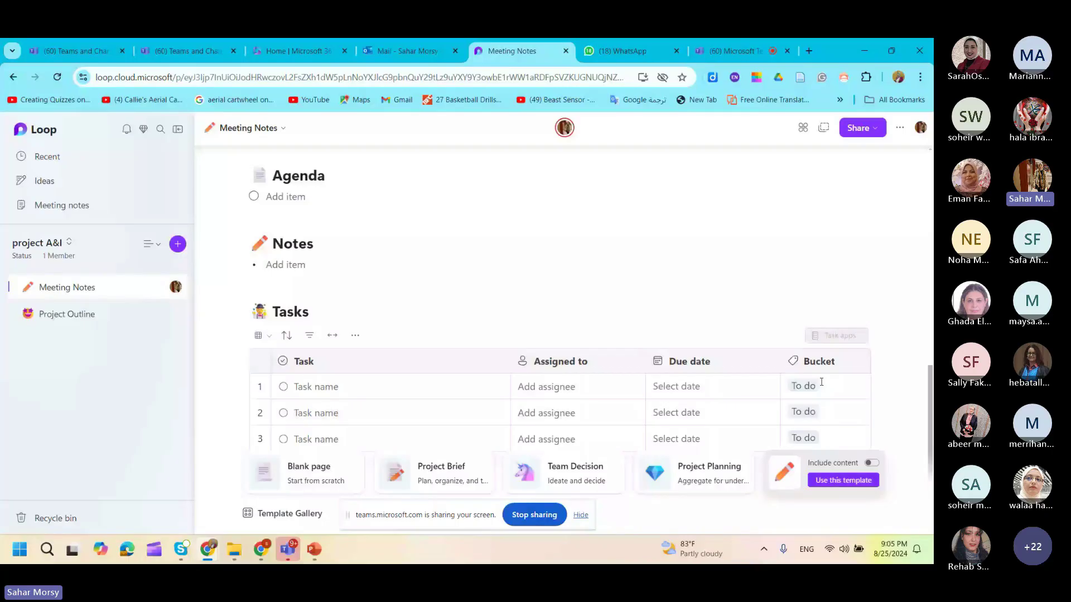
click(558, 473)
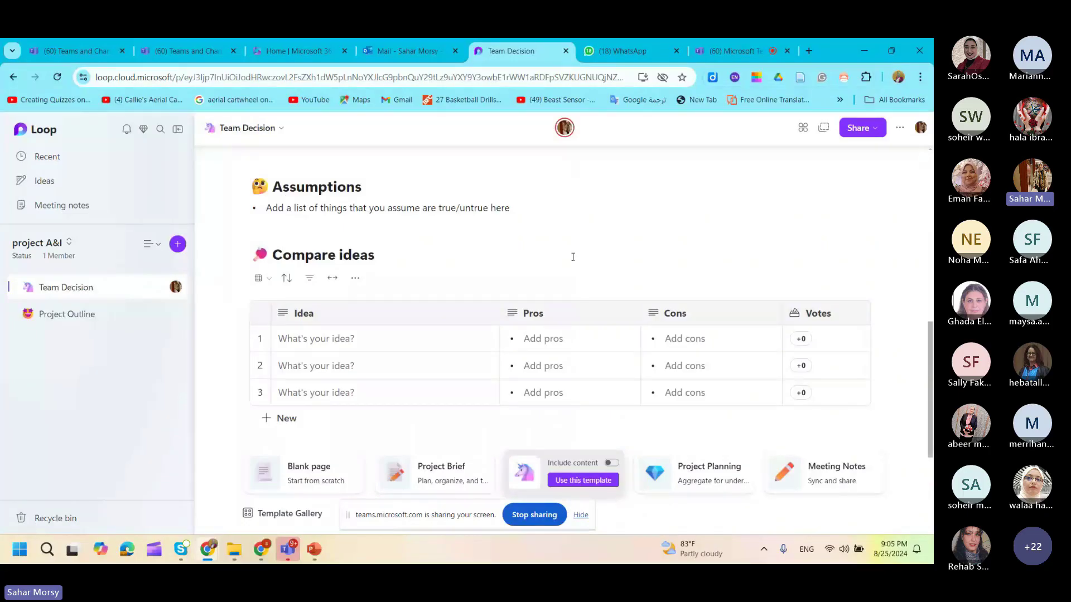
scroll(569, 265, down, 2)
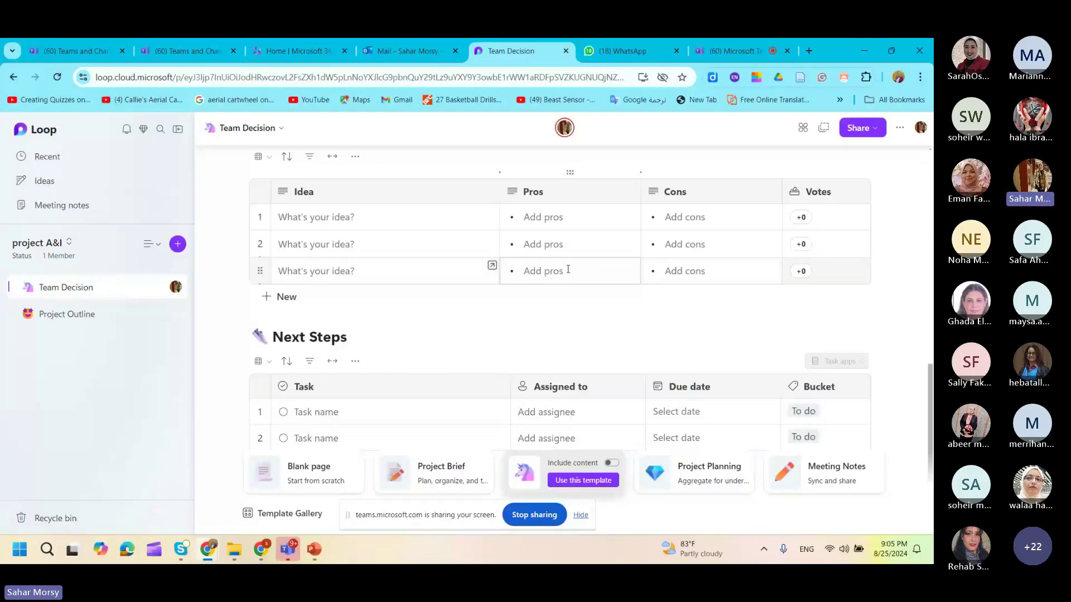
scroll(568, 269, down, 1)
- Search for "ty" as the assignee of the second task in the Next Steps table
click(524, 359)
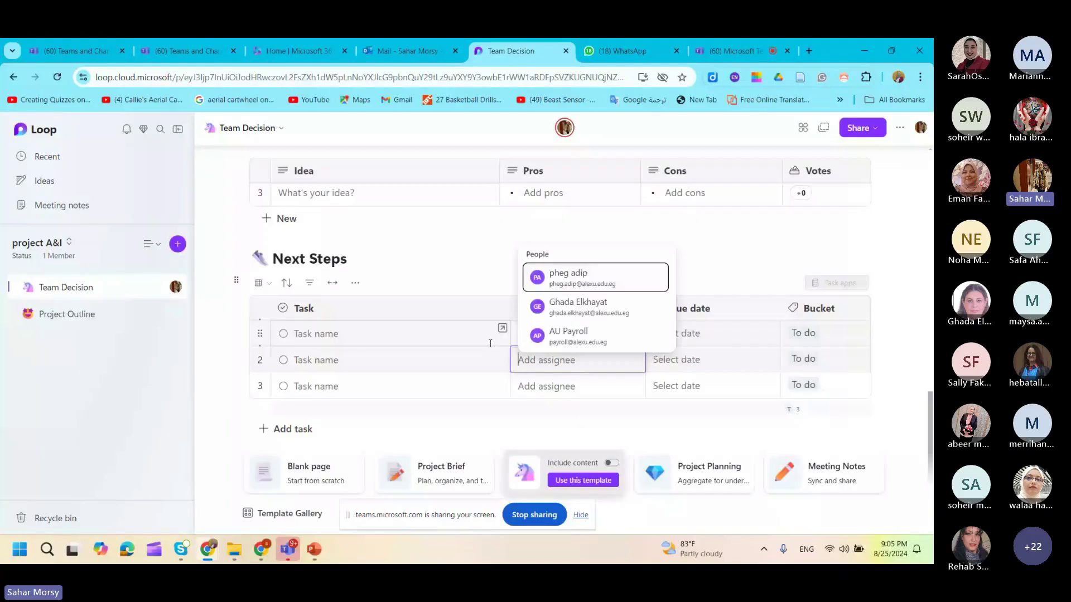
text(ty)
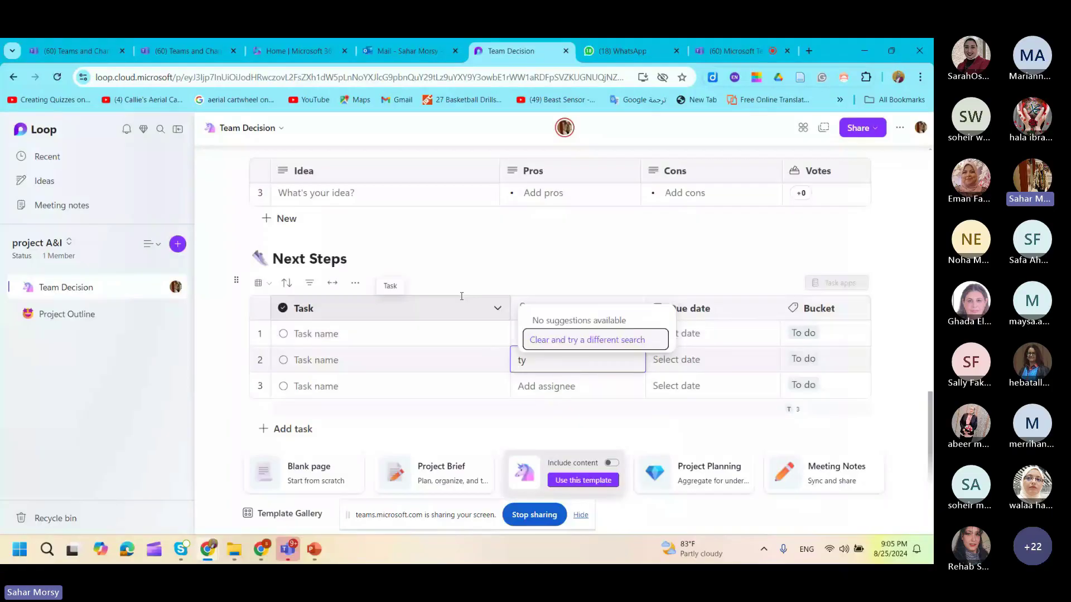
scroll(474, 287, up, 10)
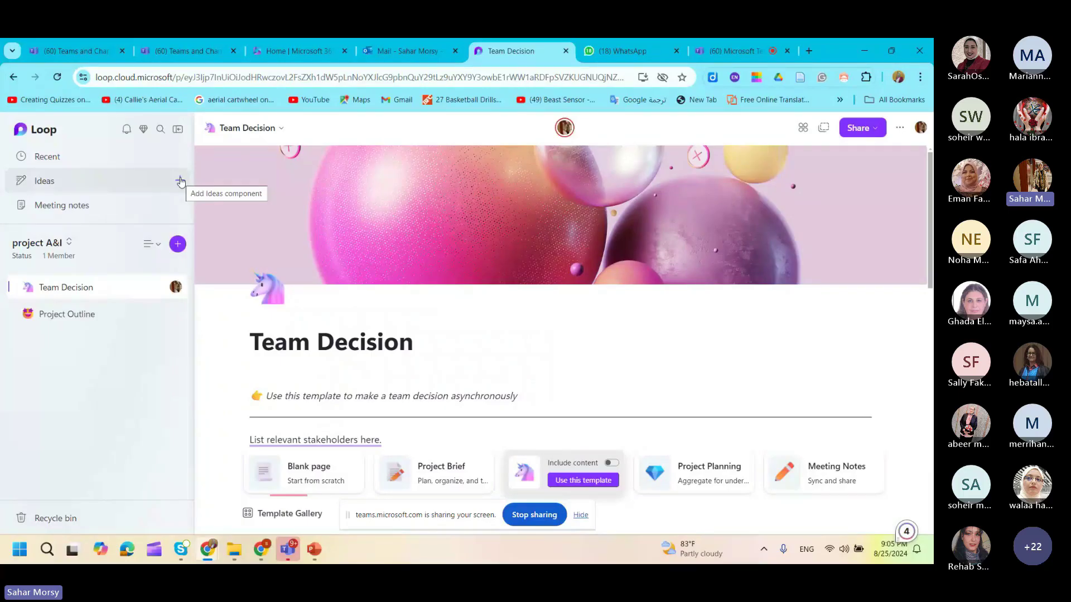
- Create a new page in Ideas and add the red-orange abstract stock image as its cover
click(180, 181)
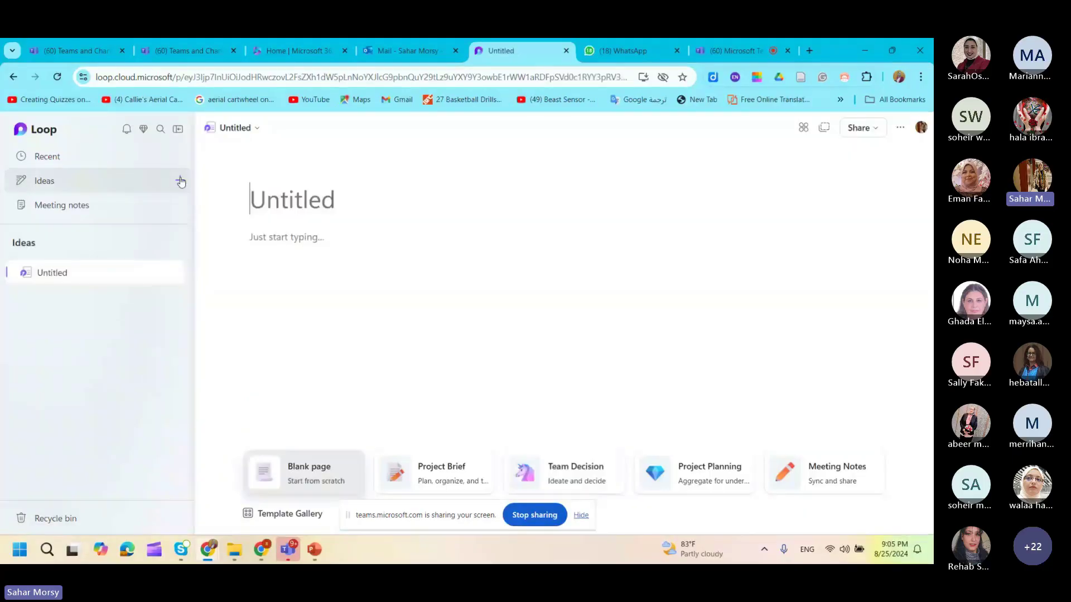
click(333, 204)
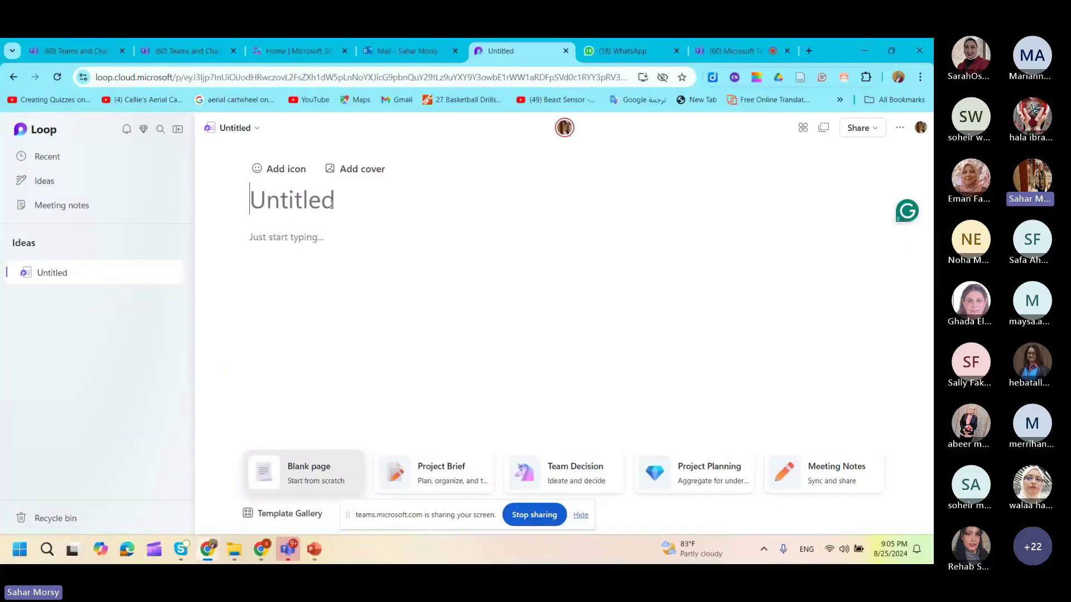
click(354, 169)
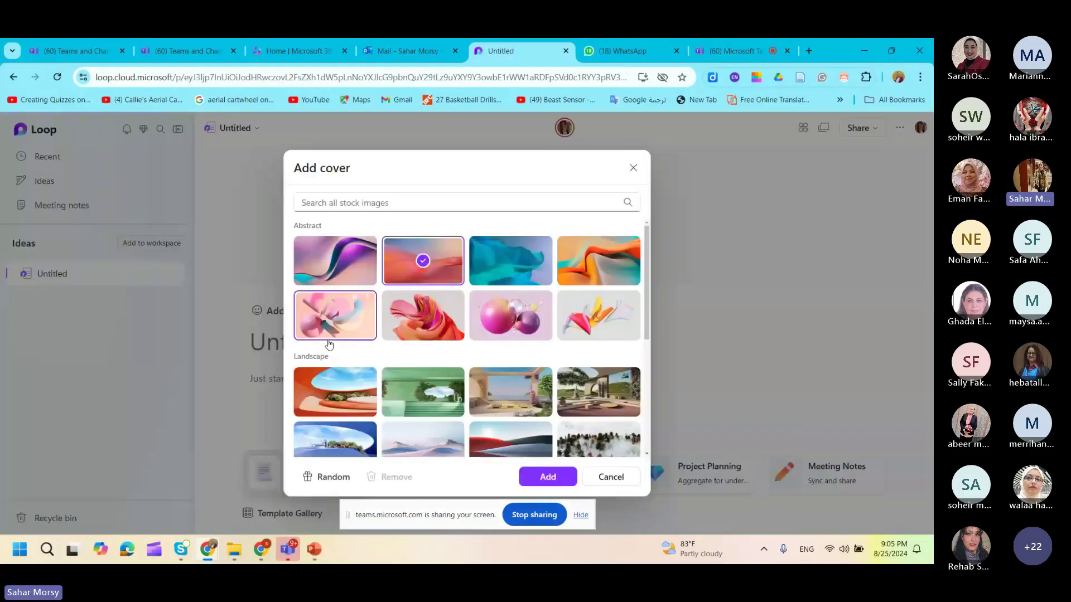
key(Return)
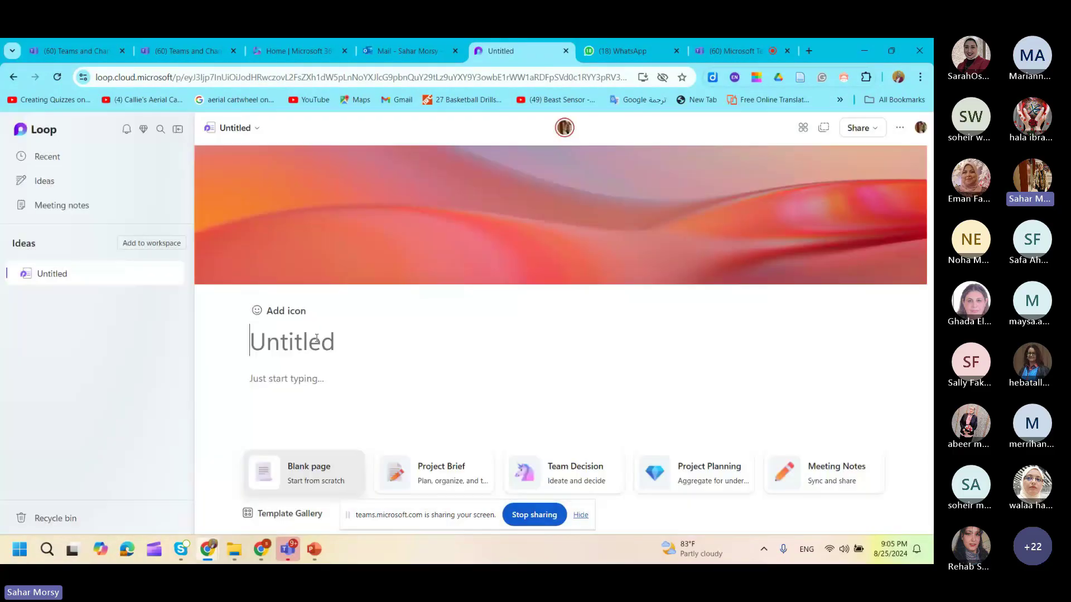
- Title the new page "Ideas"
click(371, 347)
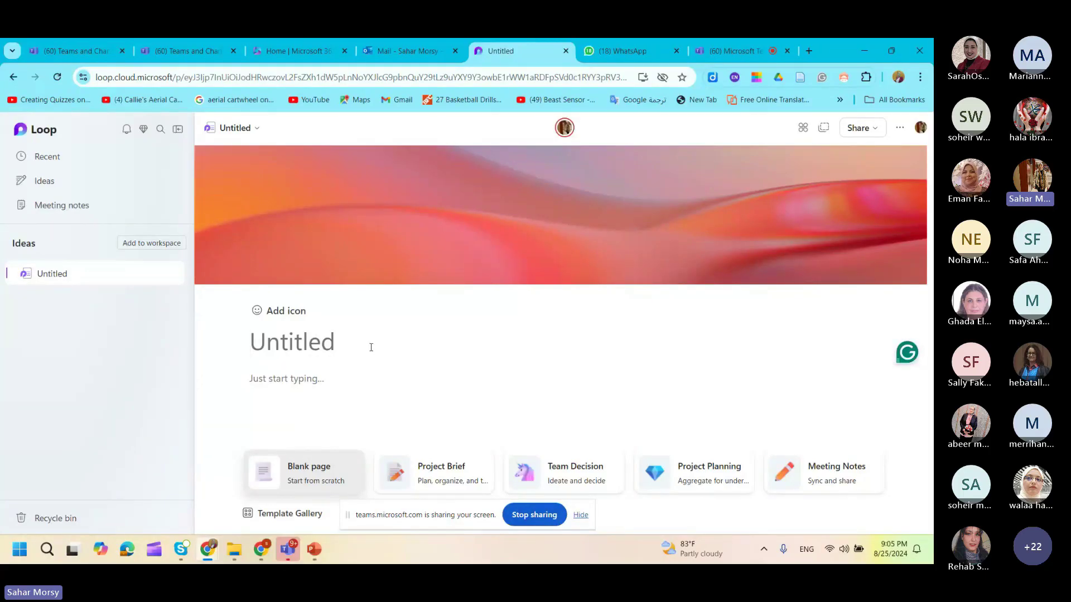
text(Ide)
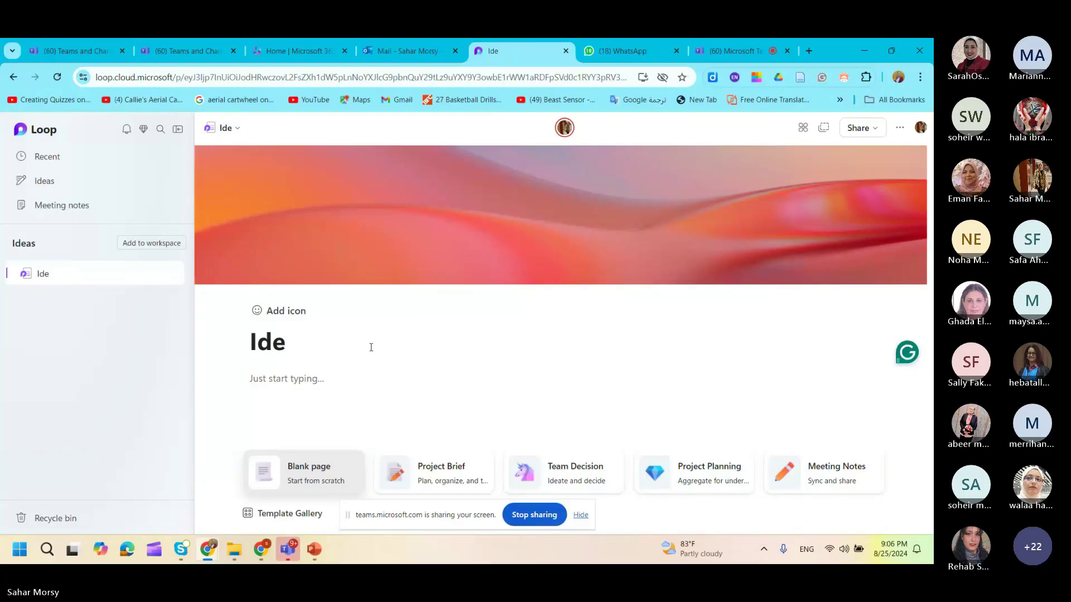
text(as)
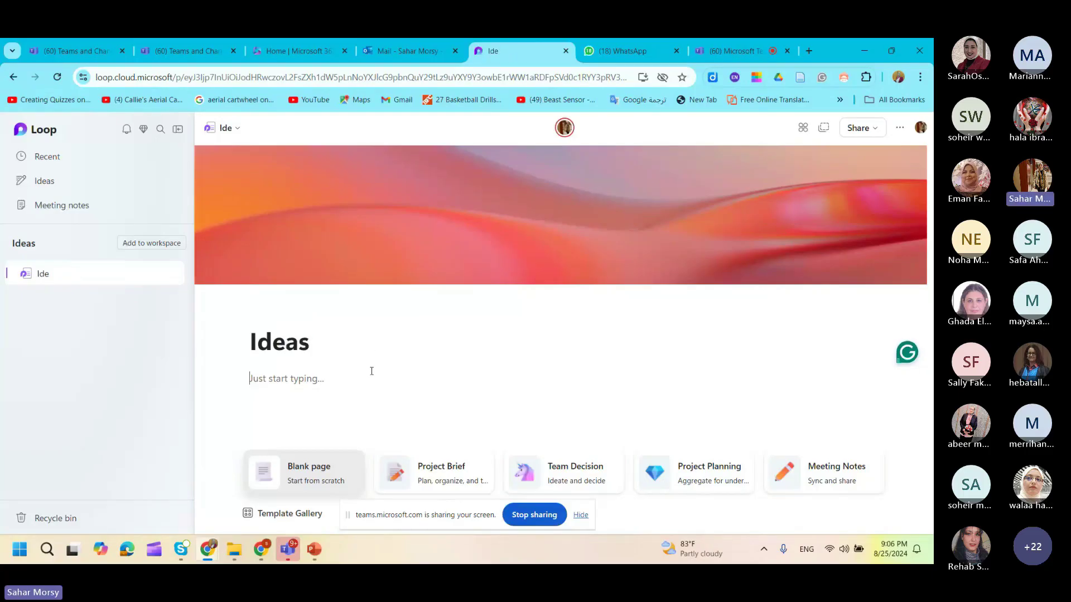
- Insert the head icon image from the Desktop folder into the body of the Ideas page
click(360, 380)
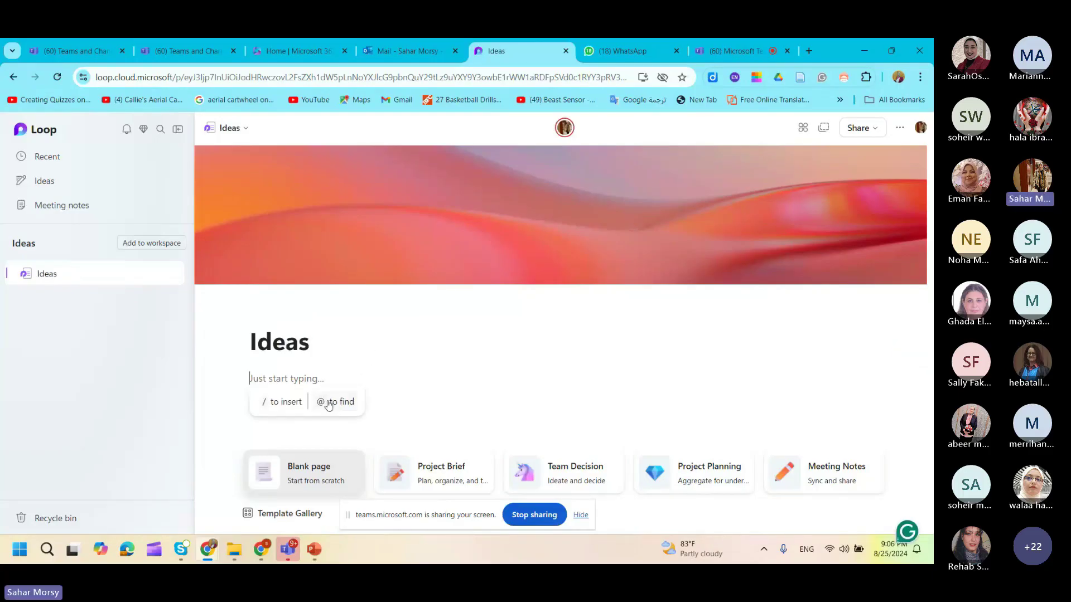
click(301, 403)
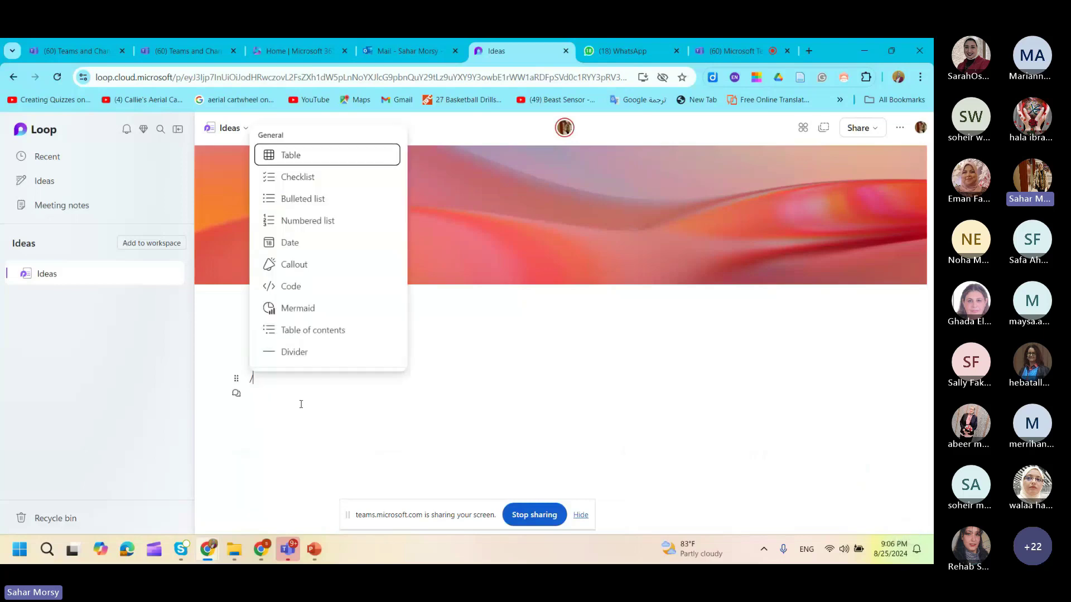
scroll(363, 312, down, 10)
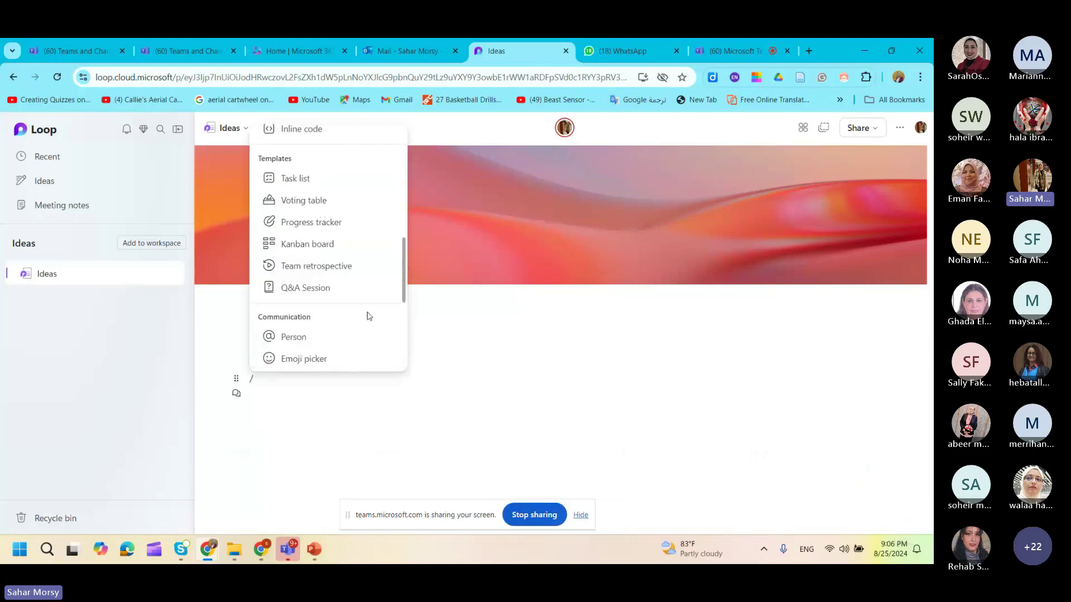
scroll(368, 318, down, 2)
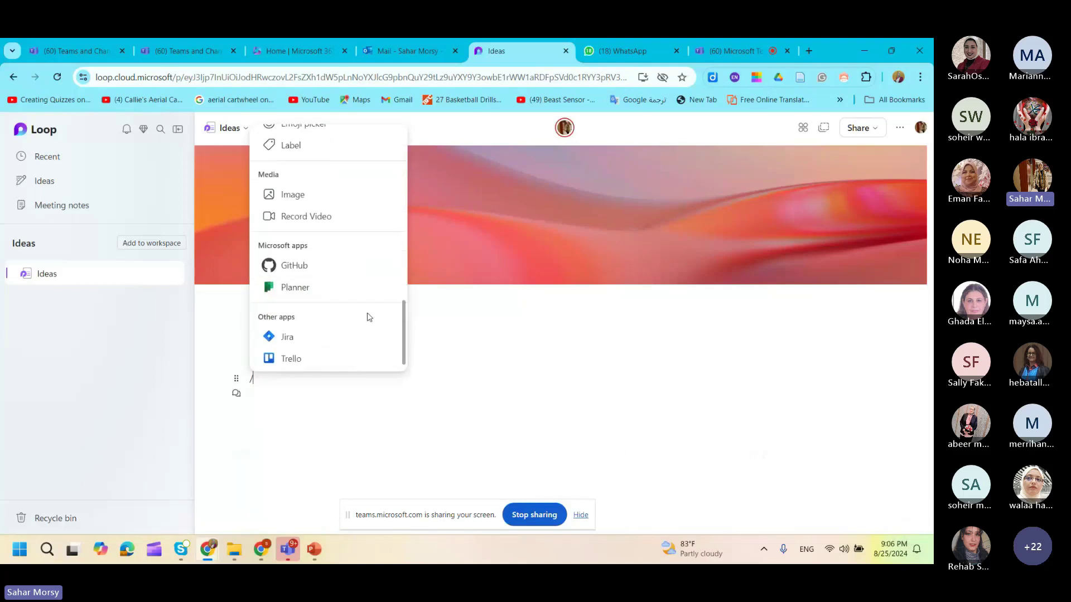
scroll(366, 316, up, 3)
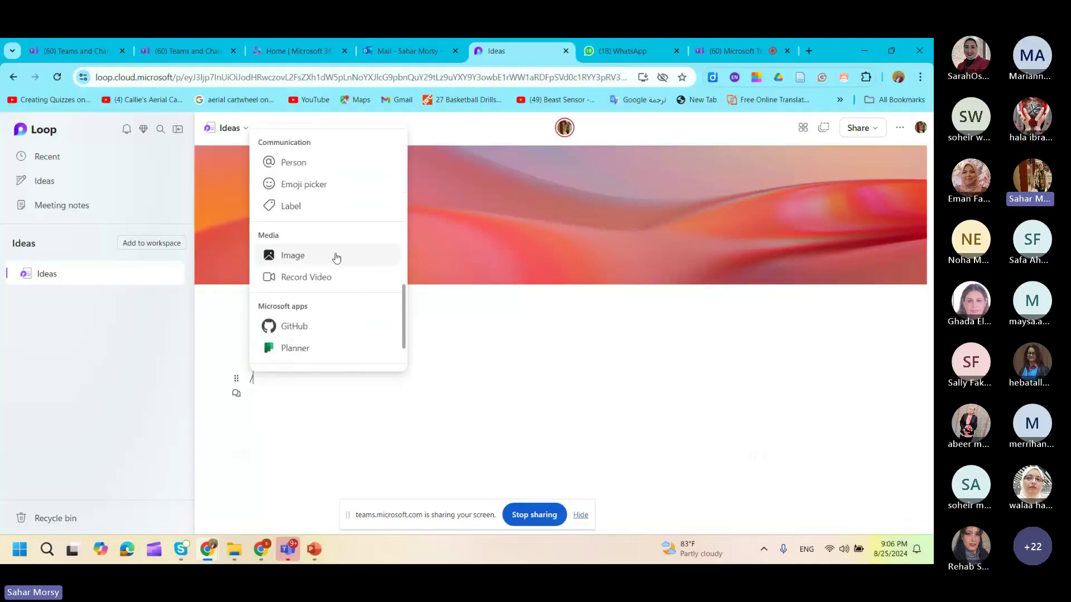
click(336, 256)
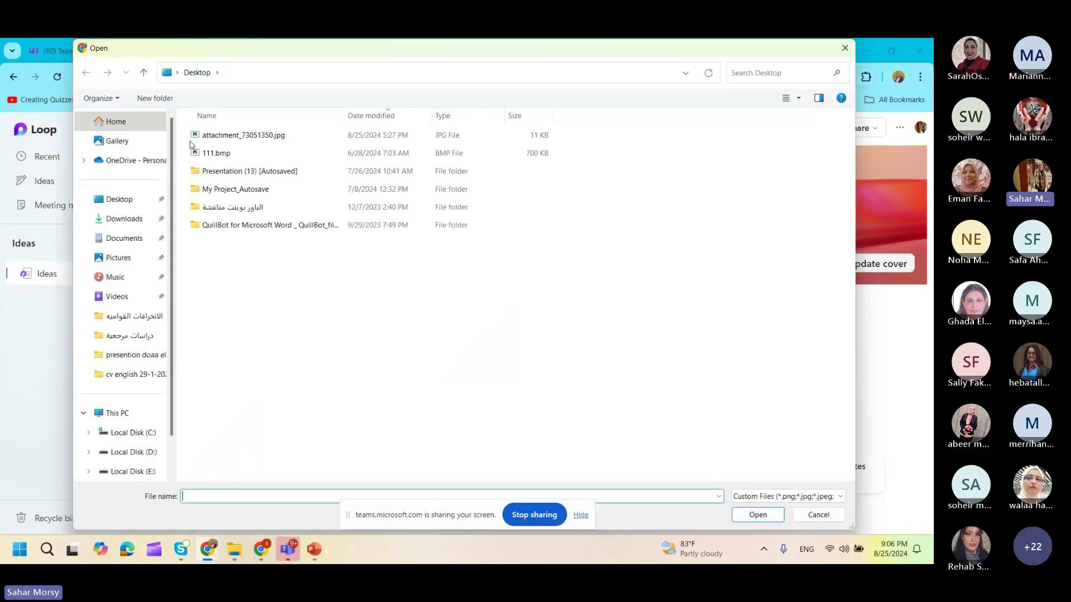
double_click(190, 141)
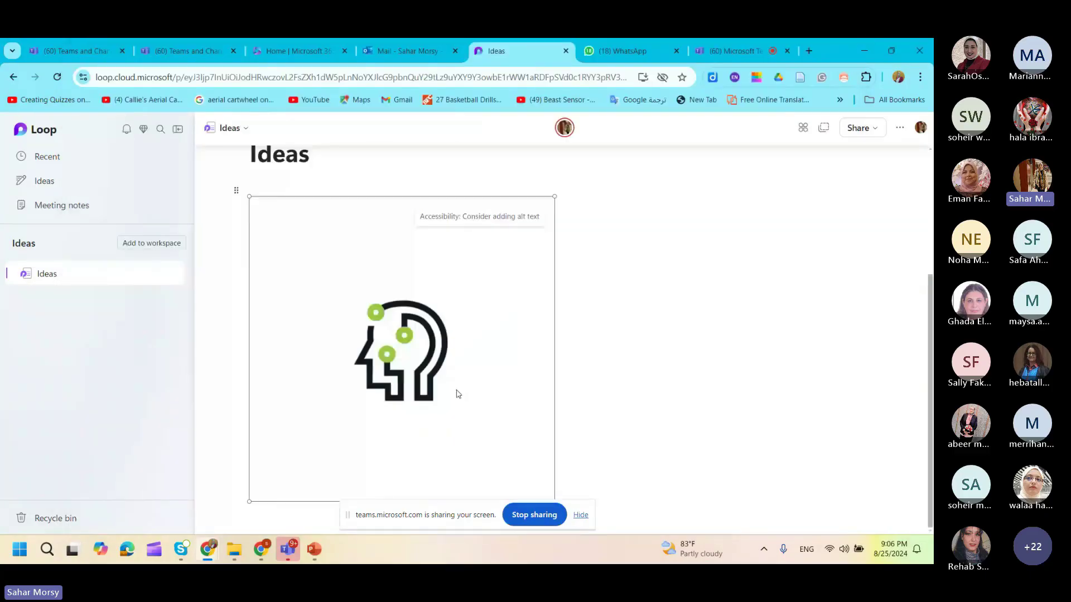
- Write the line "feedback......" below the head icon image, applying the suggested spelling correction to the word
click(631, 514)
text(/)
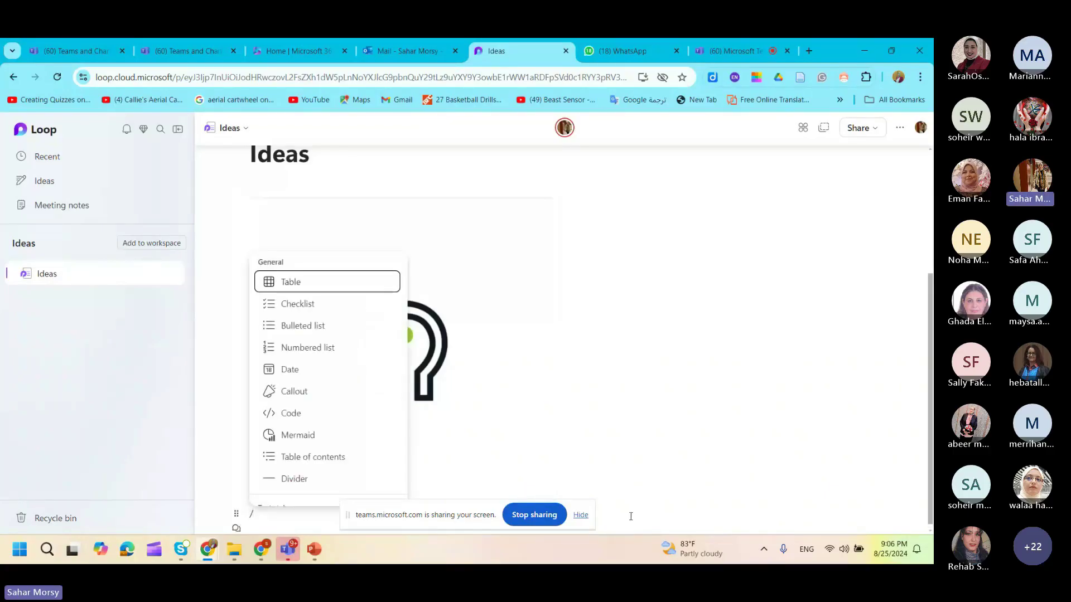
text(g)
key(BackSpace)
key(BackSpace)
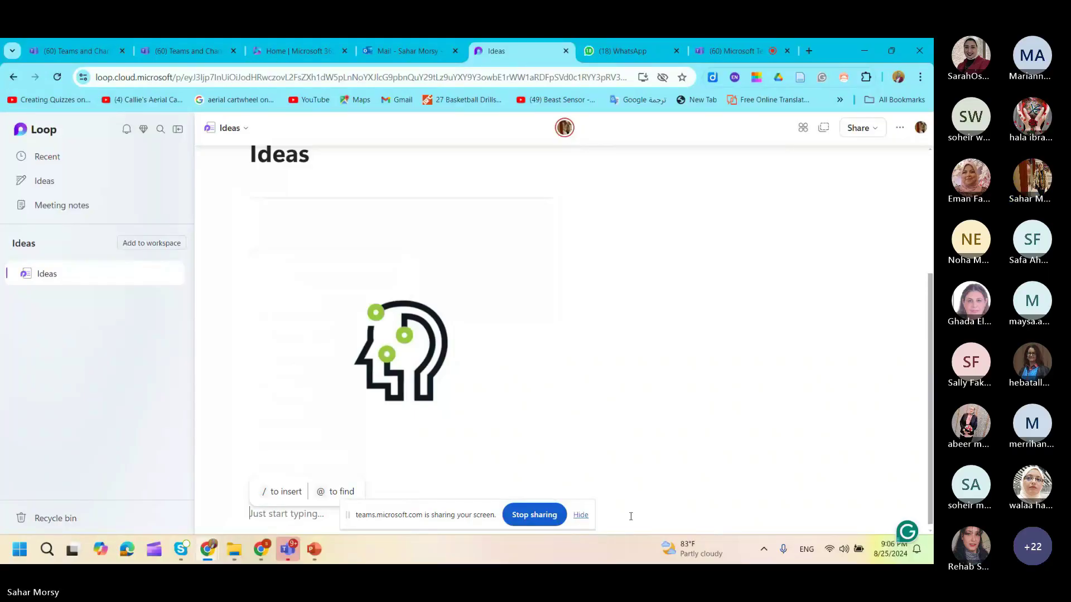
text(fede)
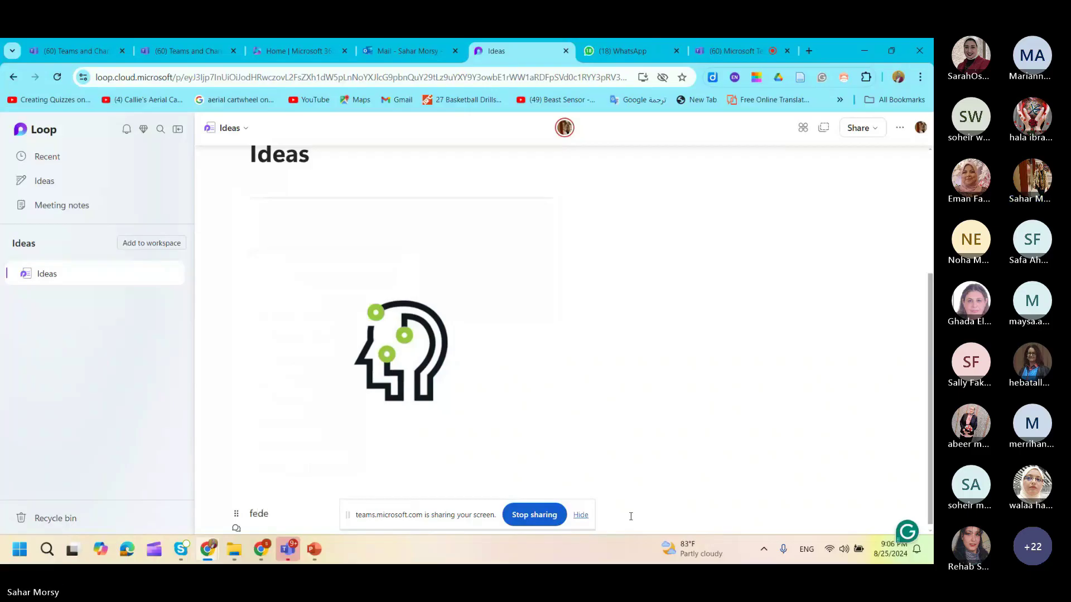
key(BackSpace)
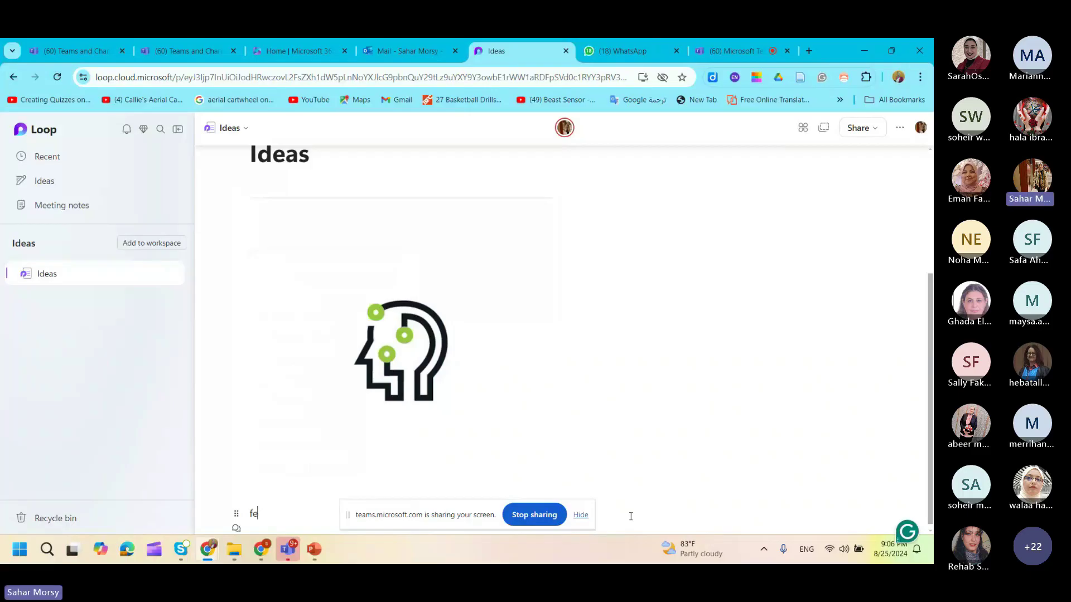
text(adback......)
key(Return)
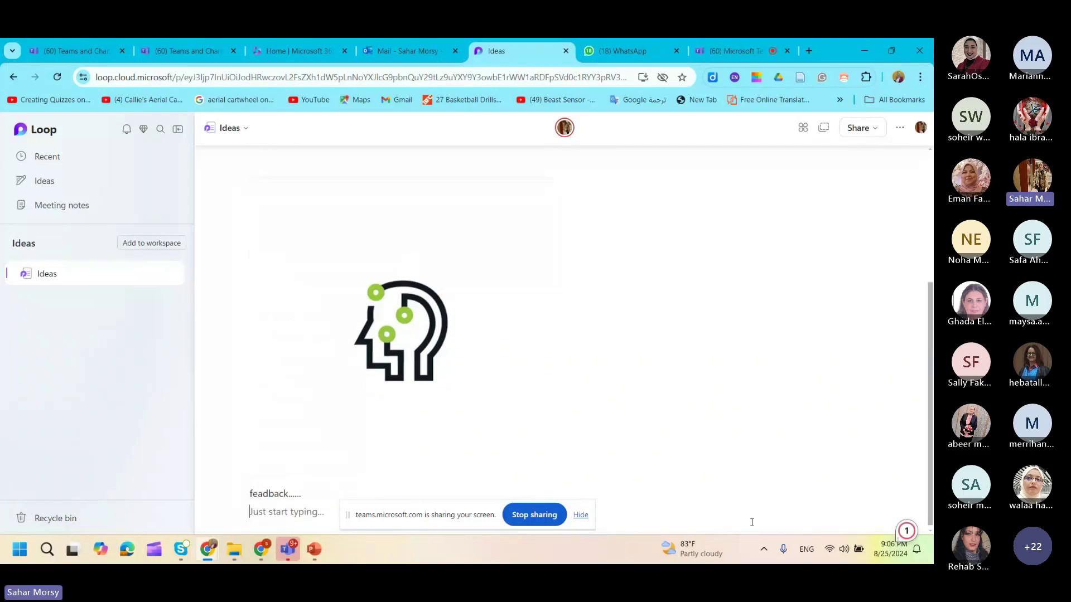
click(274, 489)
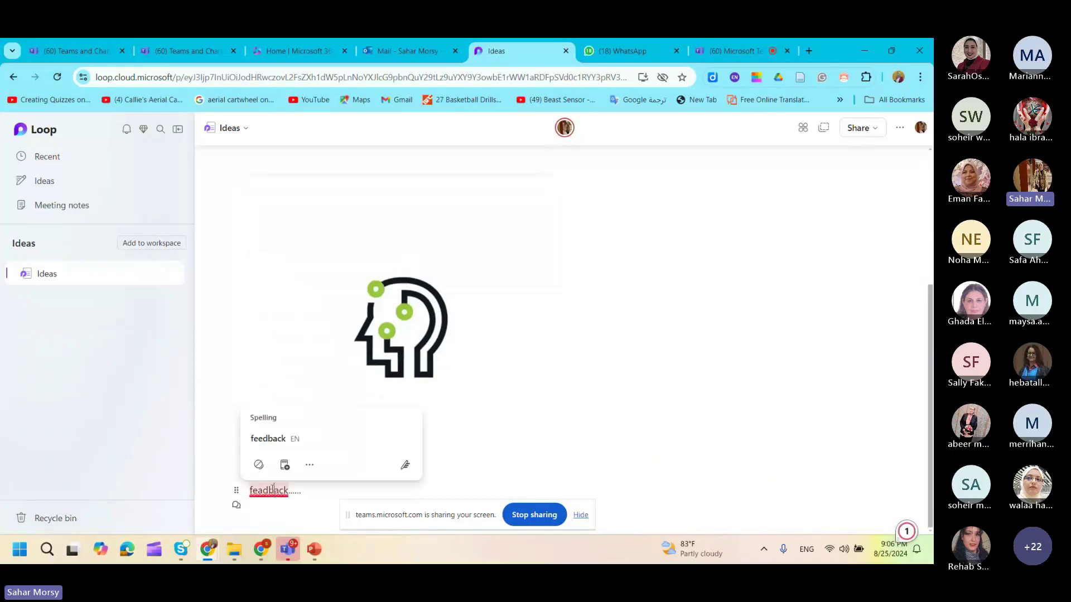
click(275, 439)
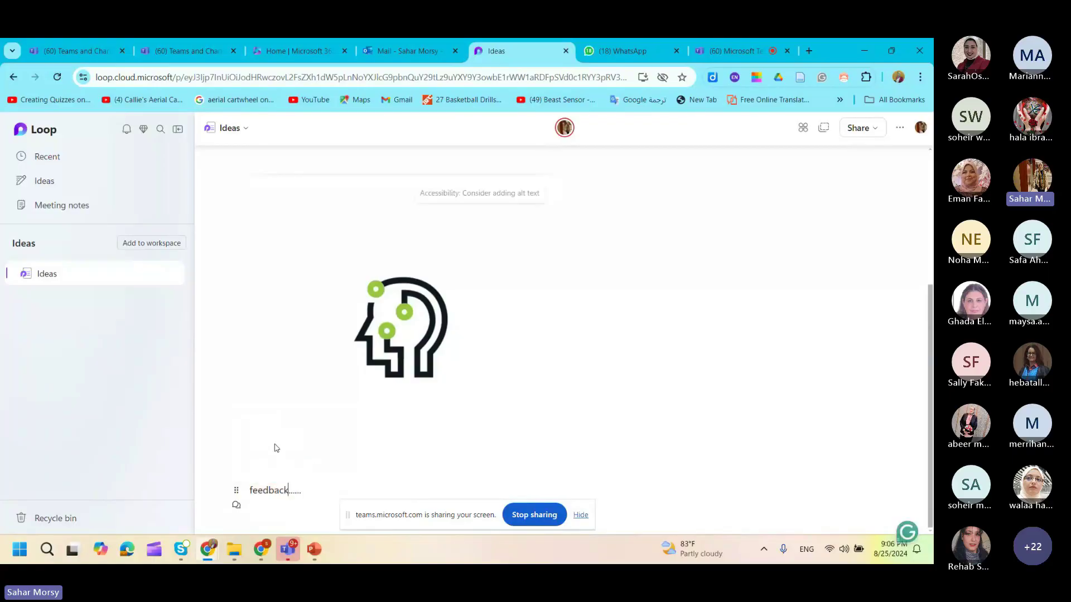
- Post an emoji comment on the "feedback......" line
click(237, 506)
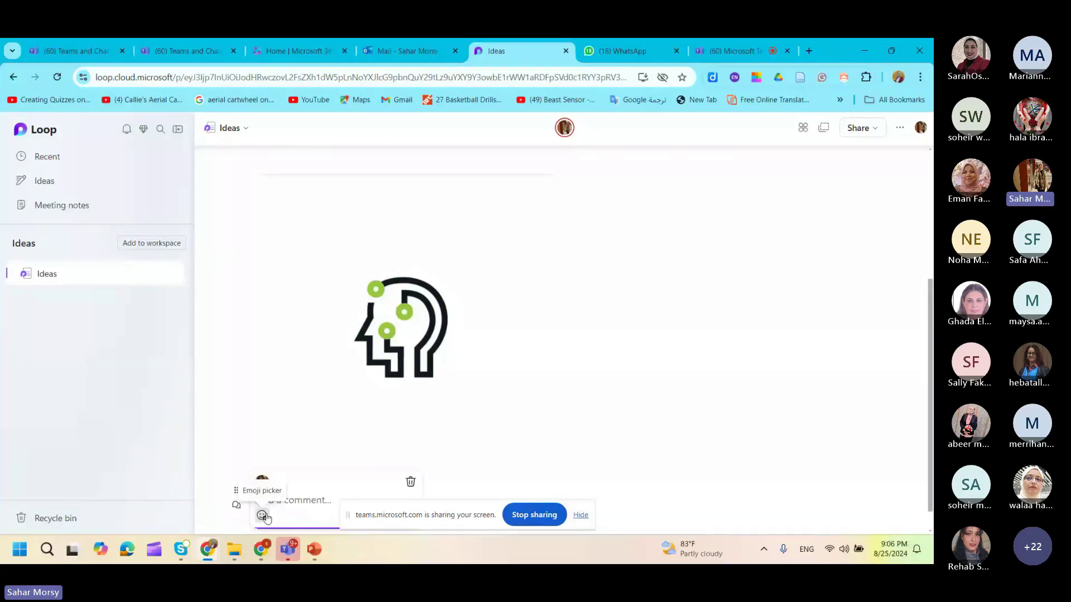
key(Return)
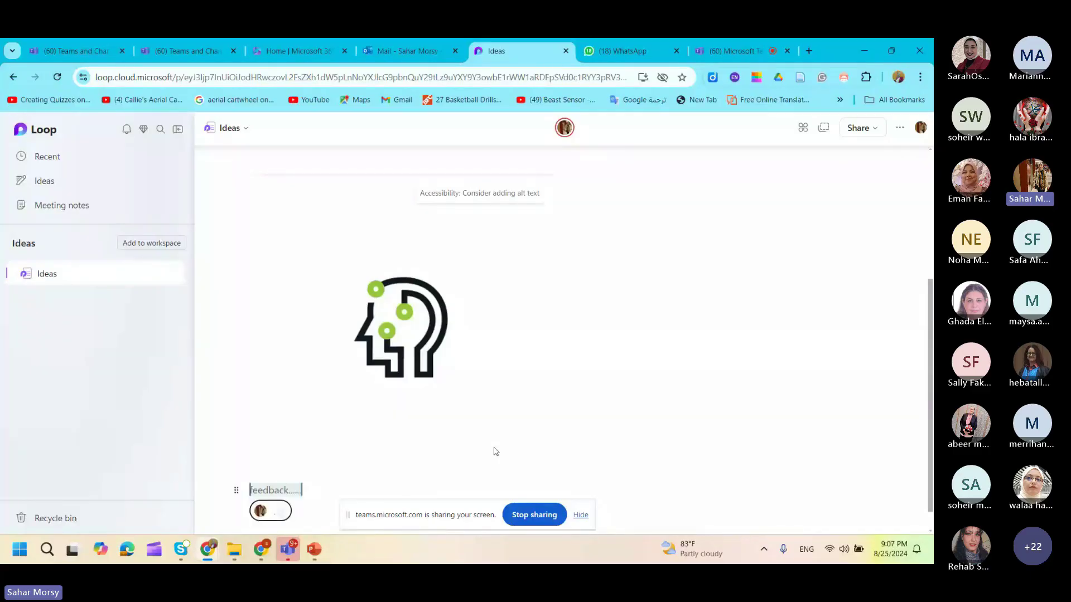
- Remove the head icon image from the Ideas page
scroll(496, 451, up, 3)
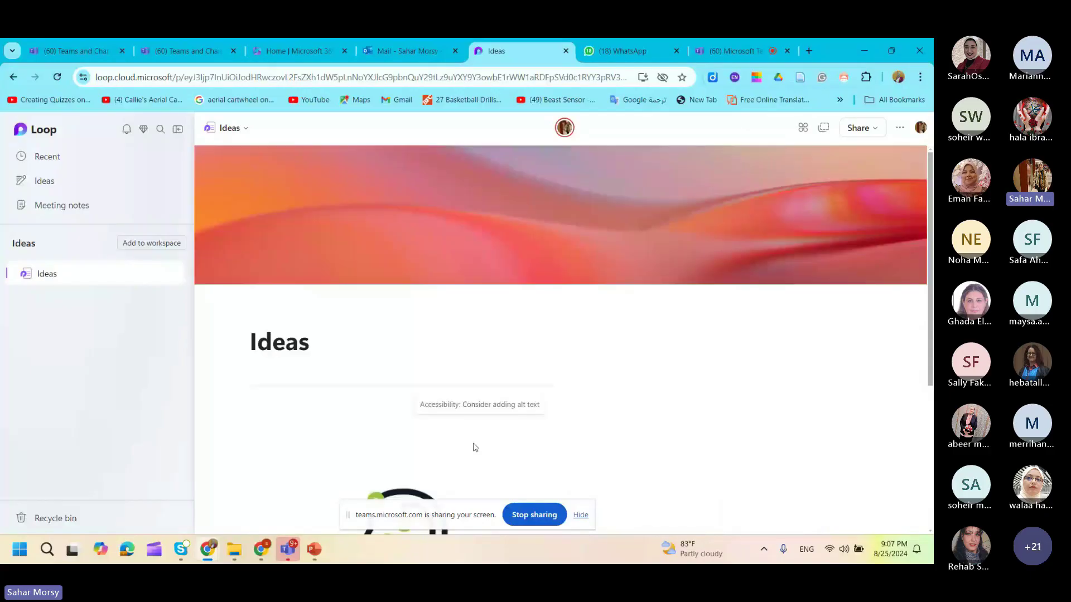
scroll(473, 445, down, 3)
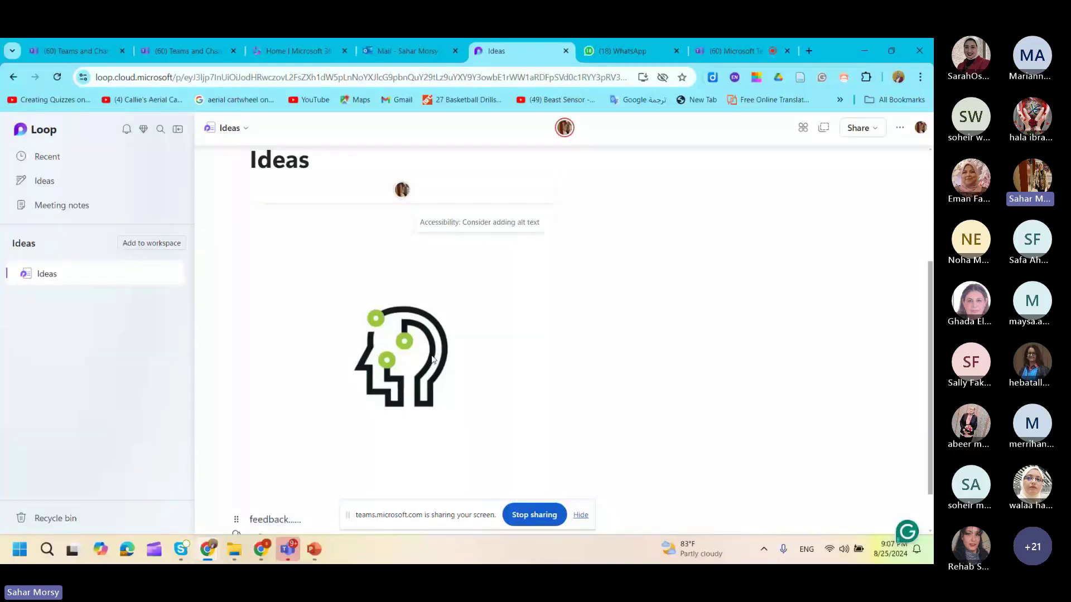
key(ctrl+z)
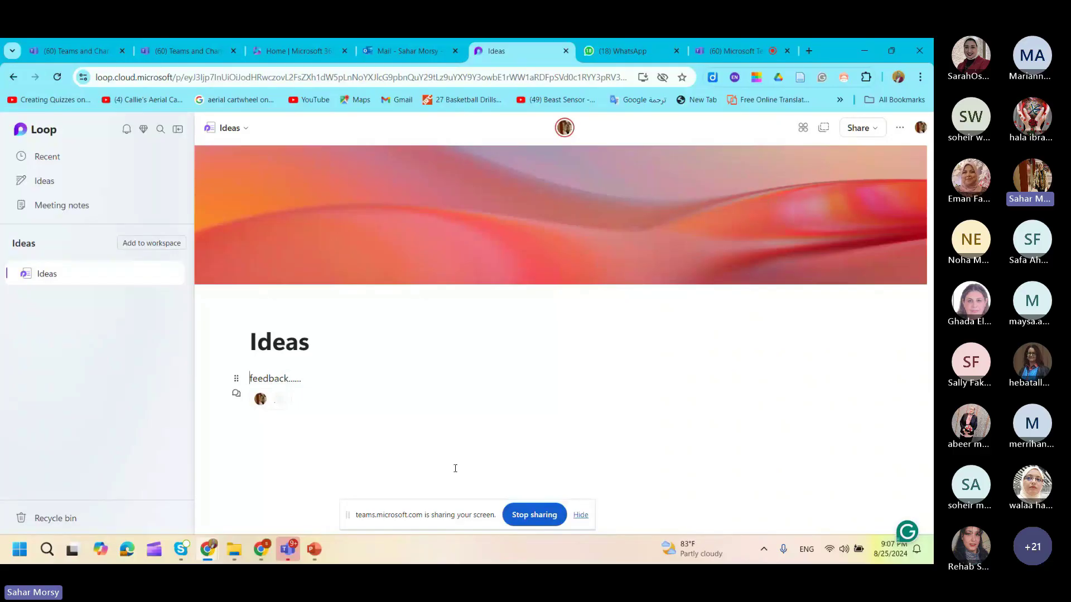
- Bring up the version history of the Ideas page
mouse_move(907, 172)
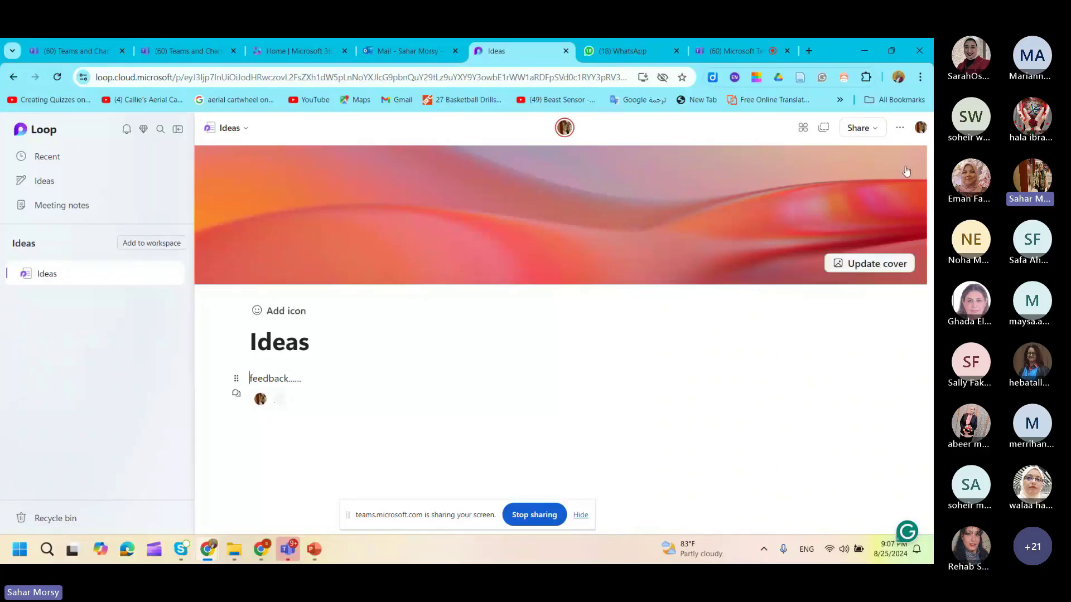
click(898, 131)
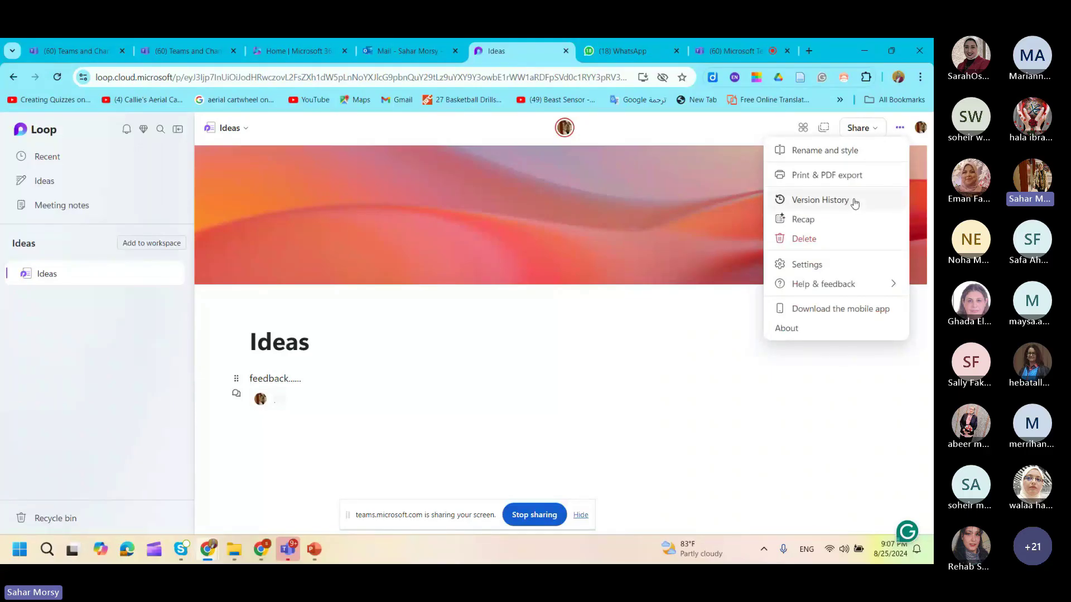
click(820, 200)
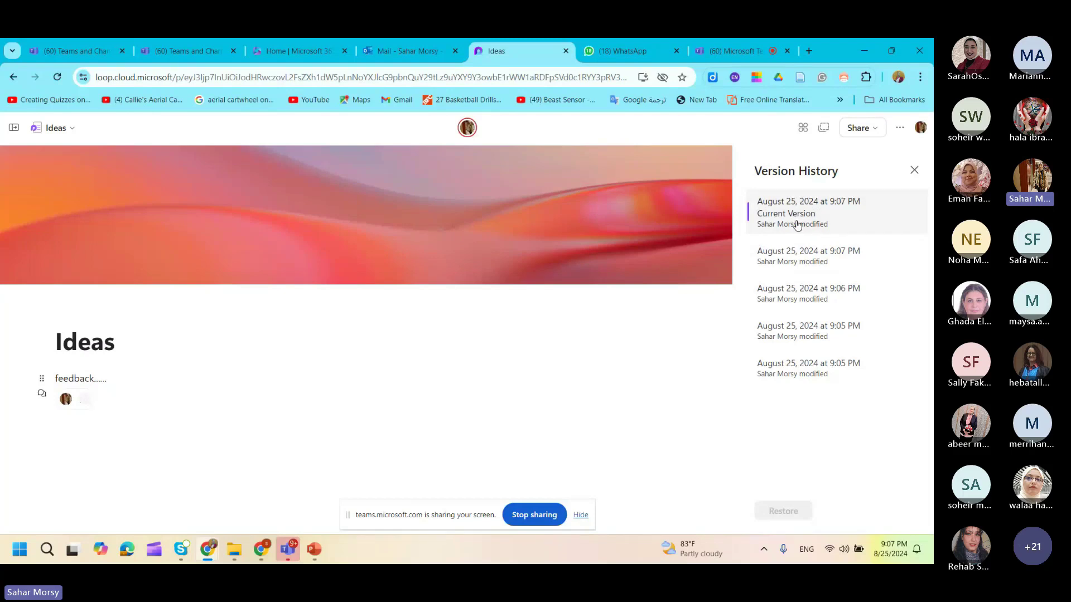
- Restore the Ideas page to the earlier version directly before the current one, and check the restored page content
click(805, 252)
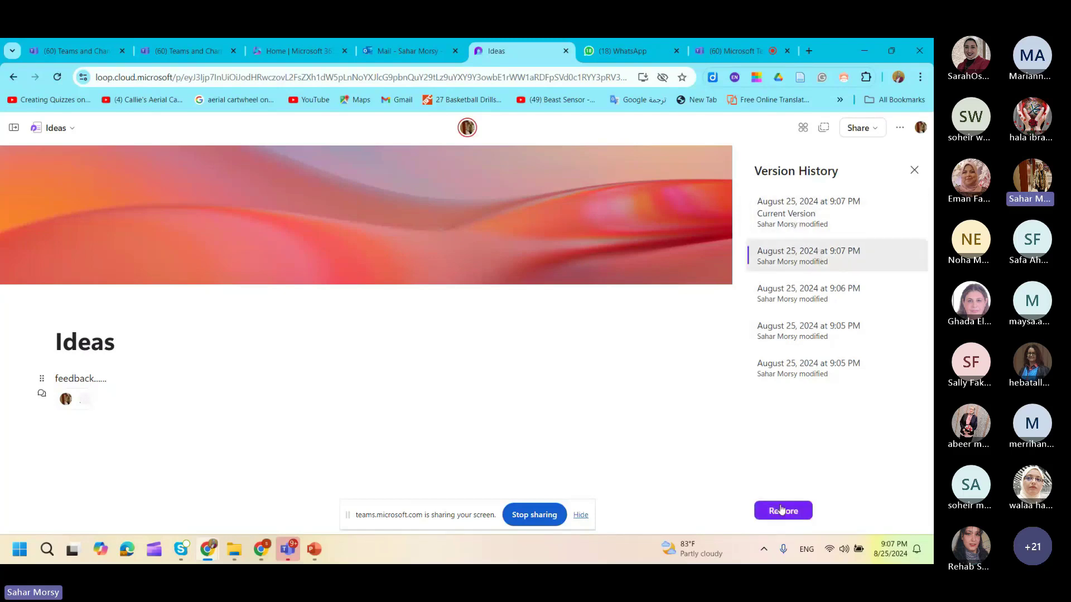
click(783, 510)
click(561, 354)
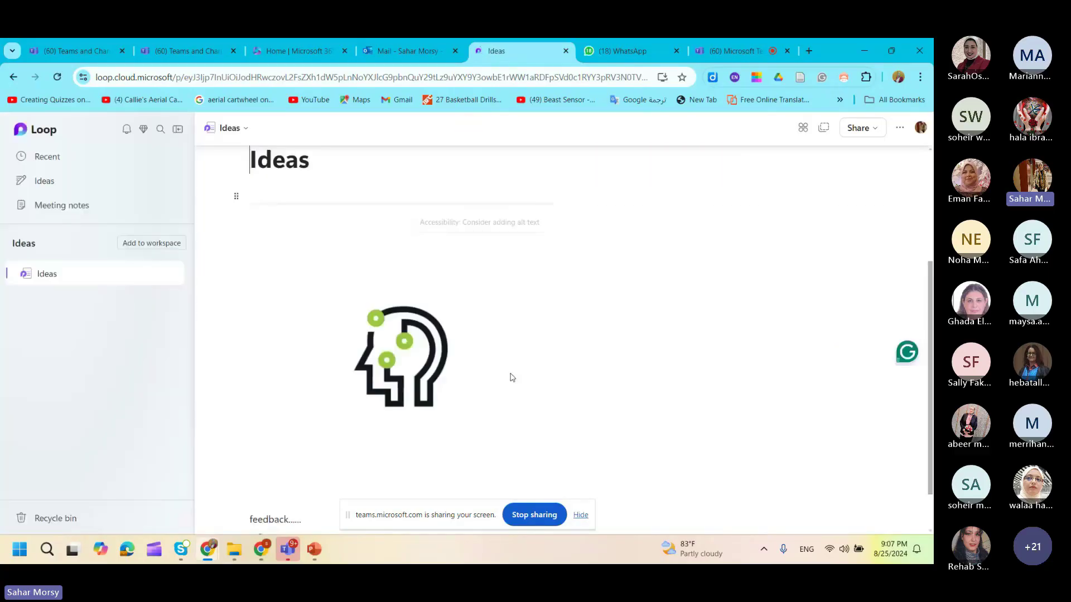
scroll(586, 407, up, 3)
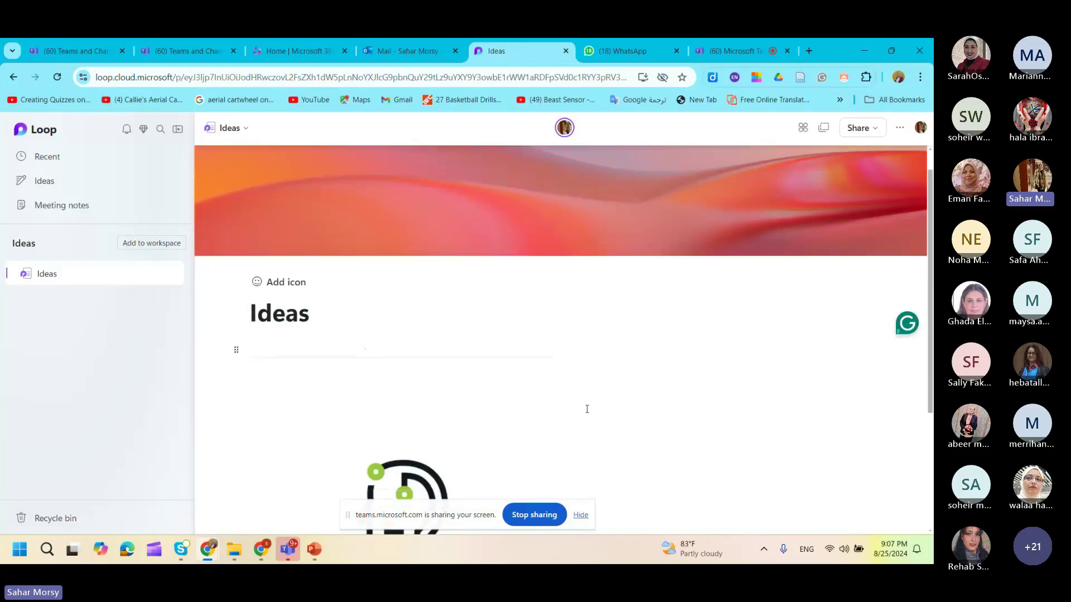
scroll(587, 409, down, 3)
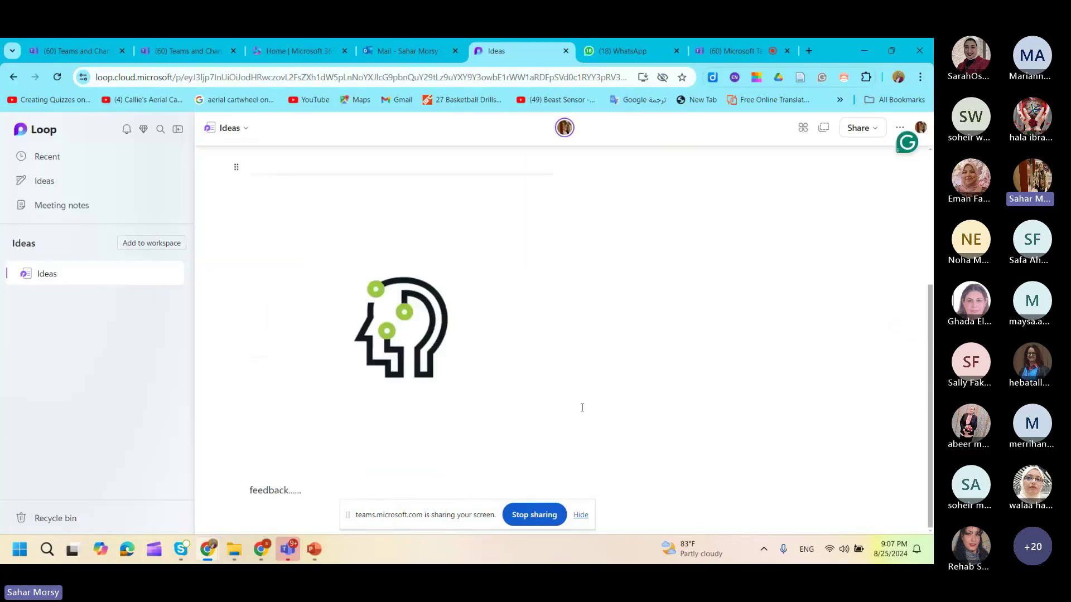
scroll(581, 408, up, 3)
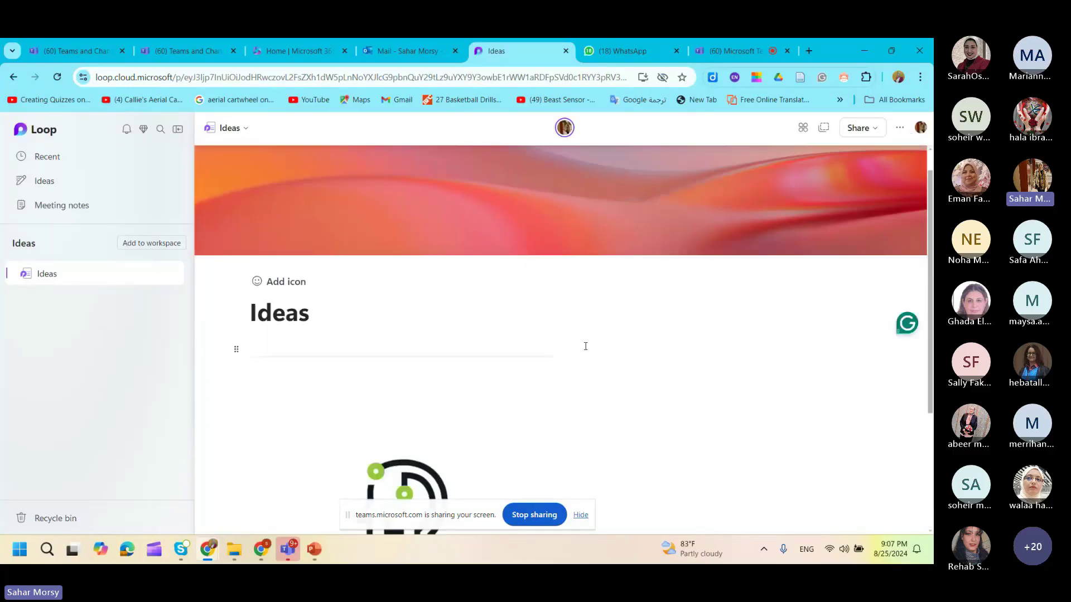
scroll(586, 346, down, 3)
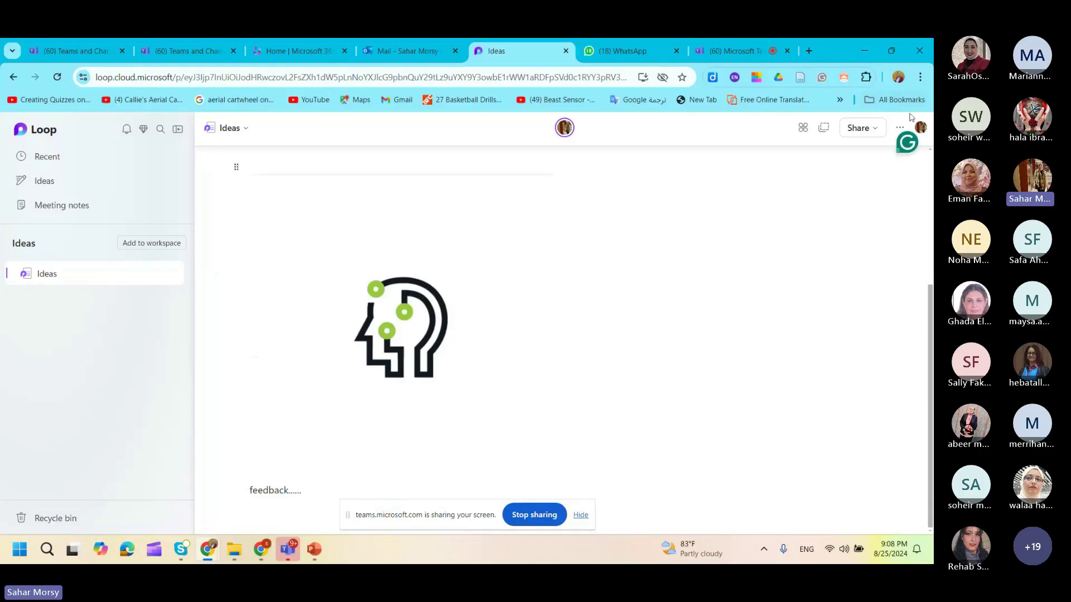
- Choose the page link sharing option for the Ideas page, and add the page to the project A&I workspace
click(857, 129)
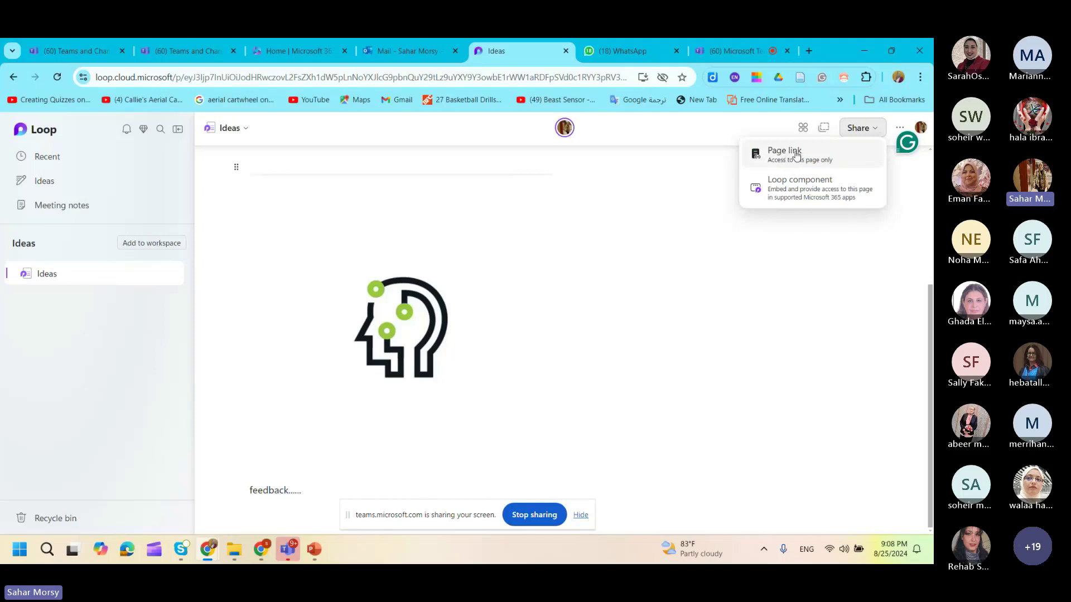
click(790, 156)
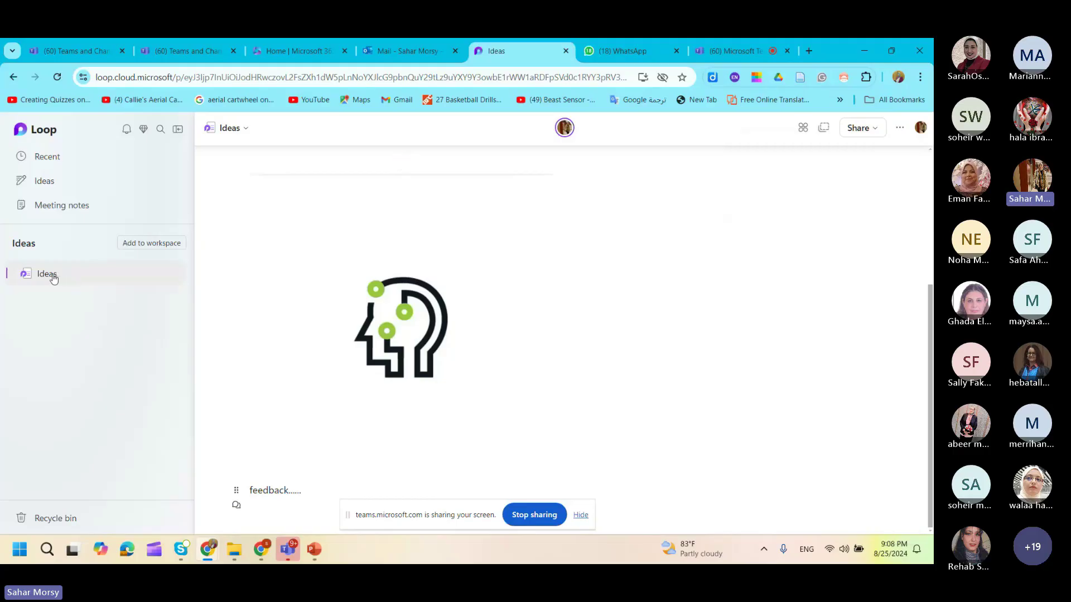
click(151, 243)
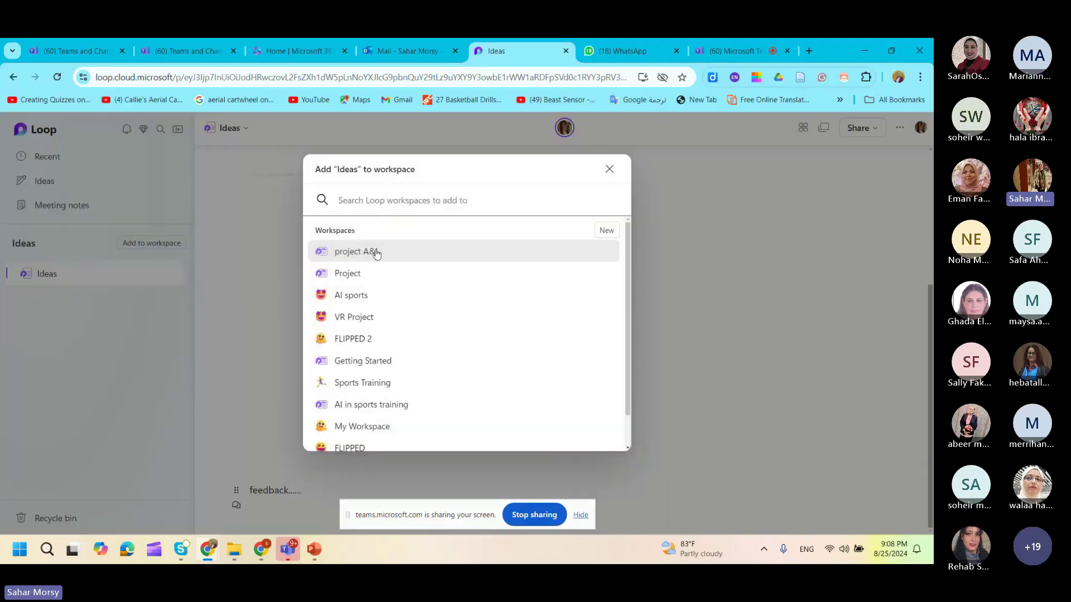
click(377, 253)
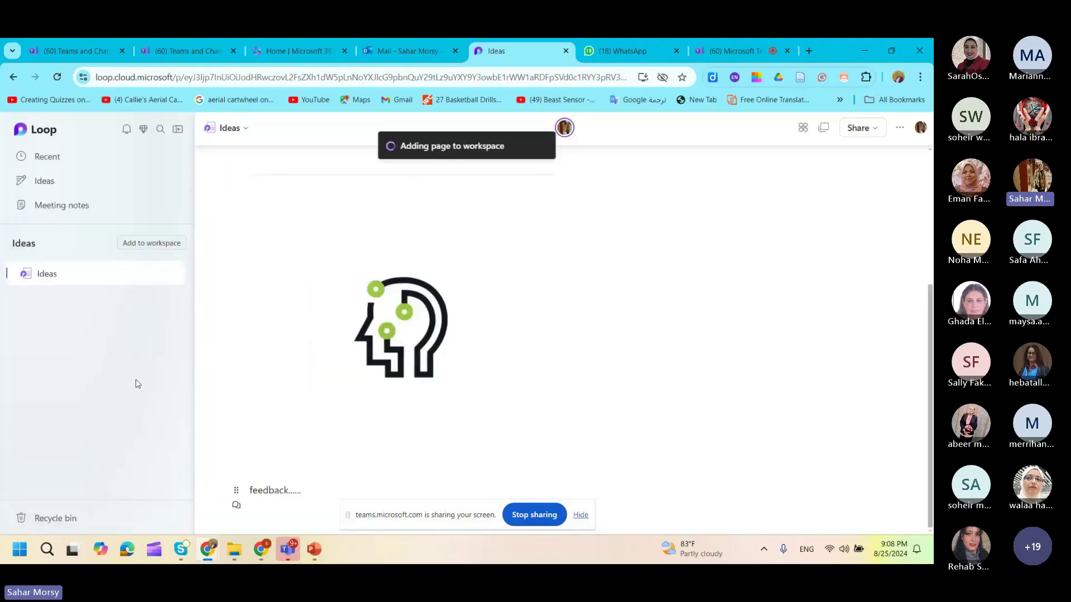
- Open the project A&I workspace from the Loop home page and look over its Ideas page
click(29, 135)
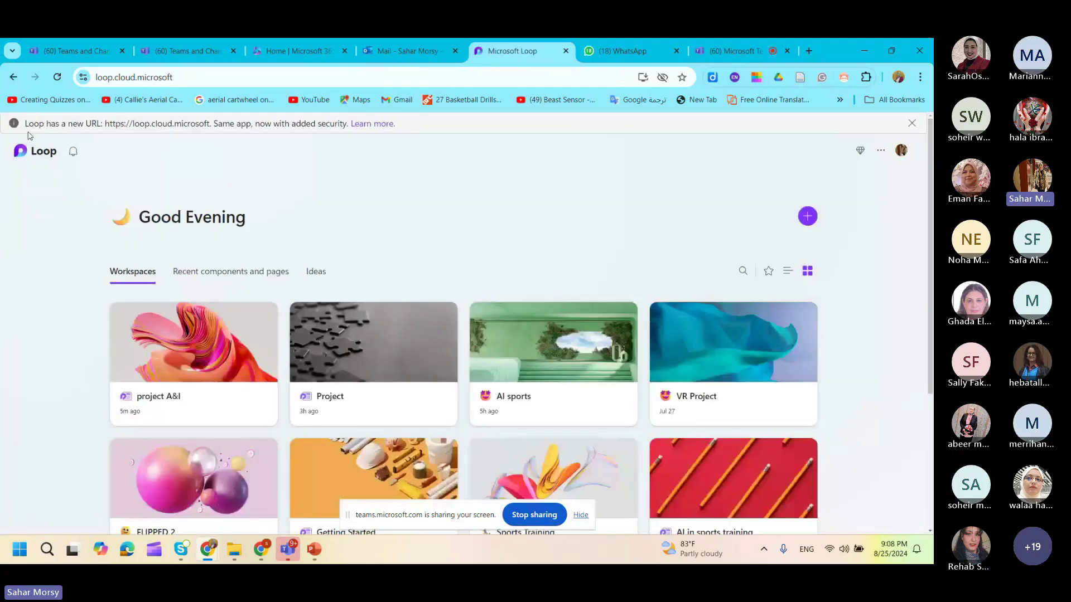
click(162, 358)
scroll(370, 402, down, 5)
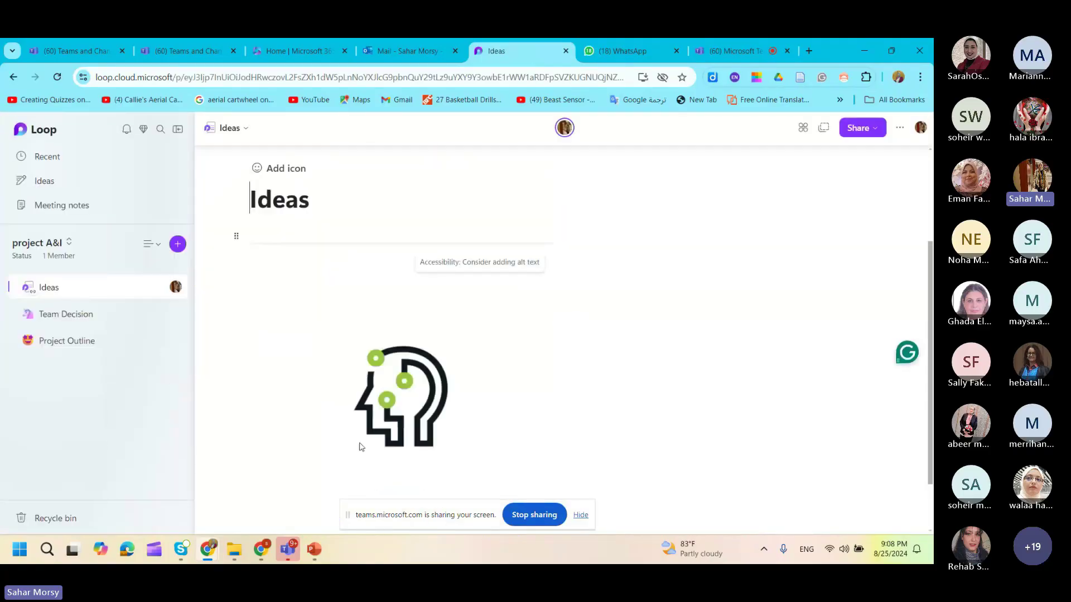
scroll(360, 446, up, 5)
scroll(354, 452, down, 2)
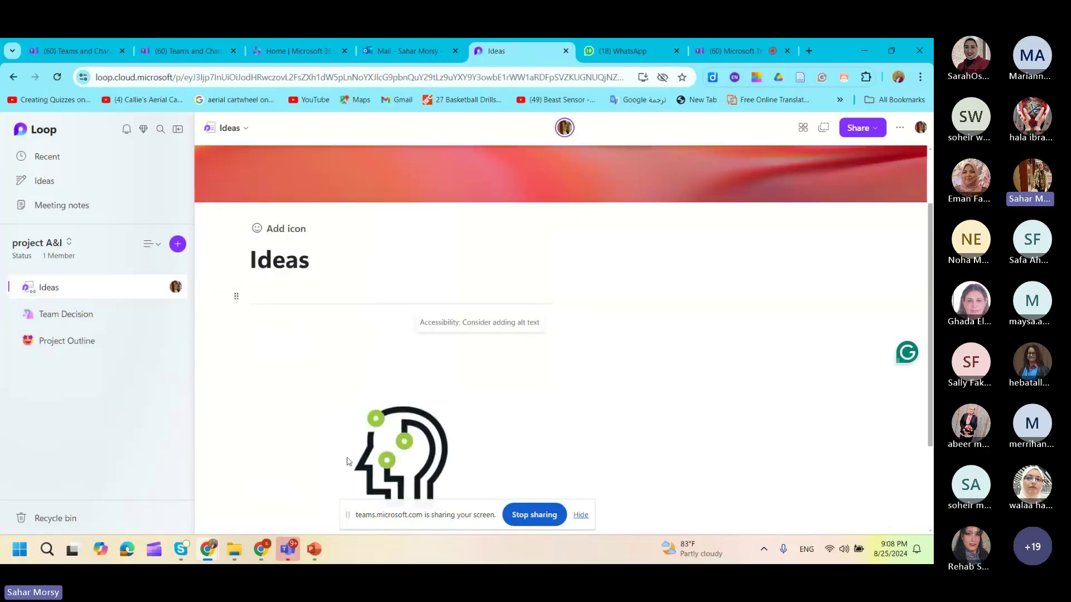
scroll(348, 458, up, 2)
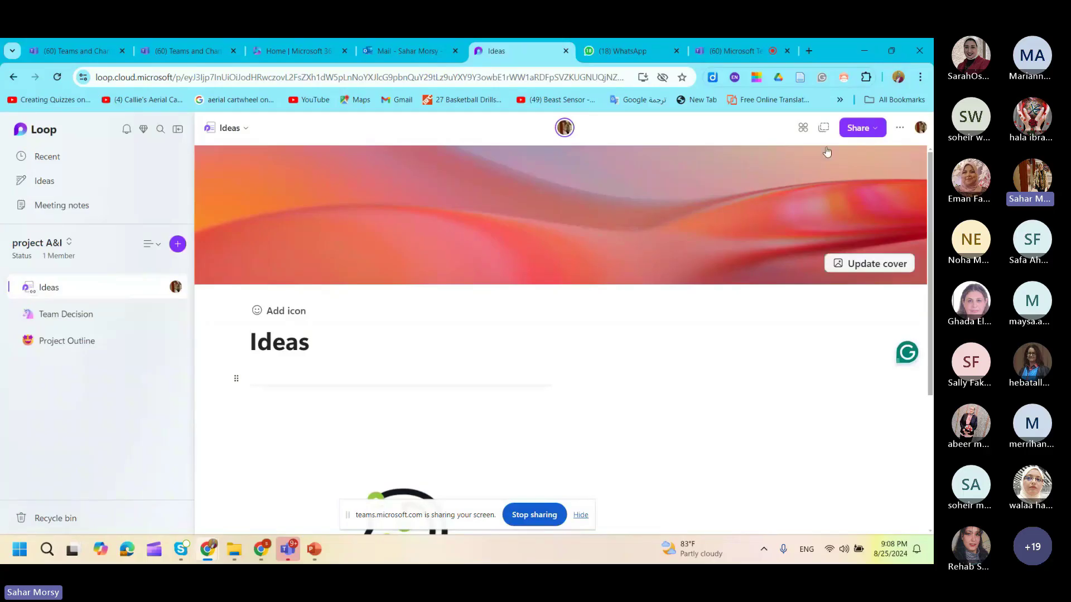
- Accept the pending member's request in the project A&I workspace sharing settings and close them
click(858, 129)
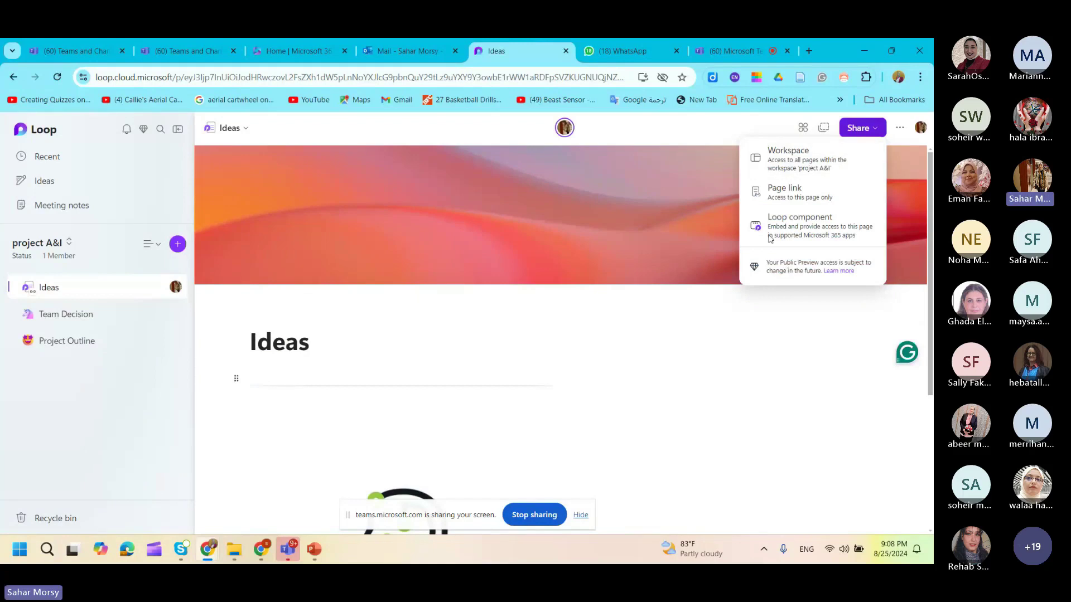
click(787, 162)
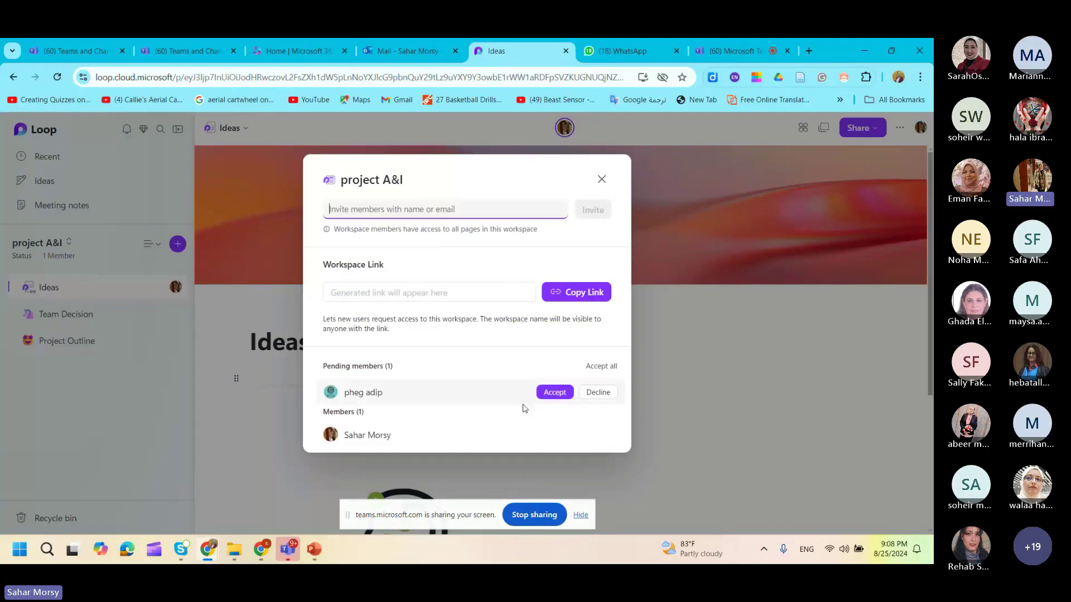
click(552, 394)
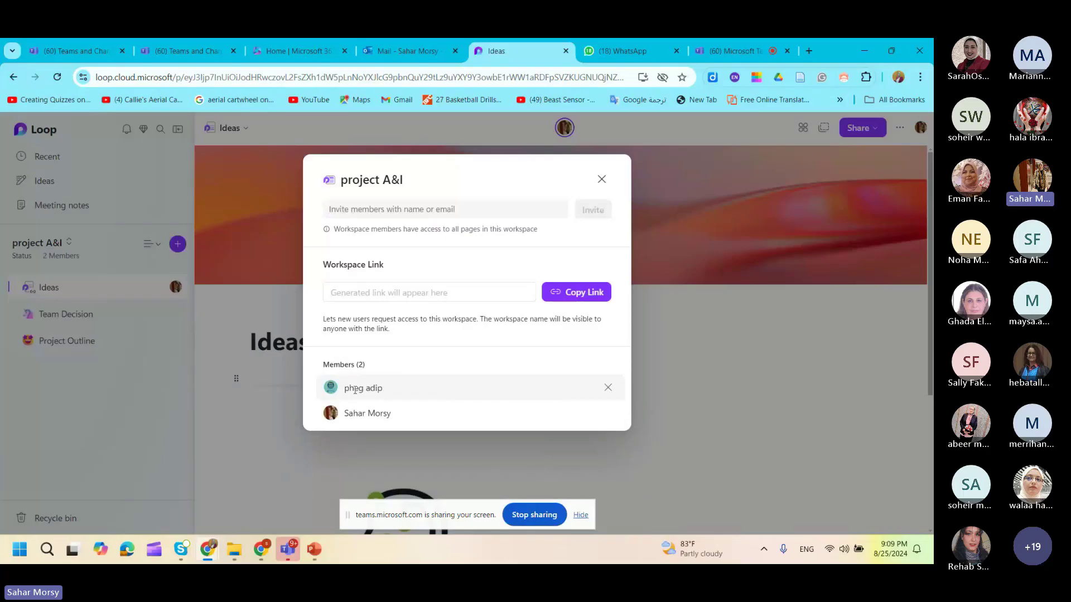
click(601, 178)
- Open the Team Decision page and look through it down to the Compare ideas table
scroll(681, 434, down, 4)
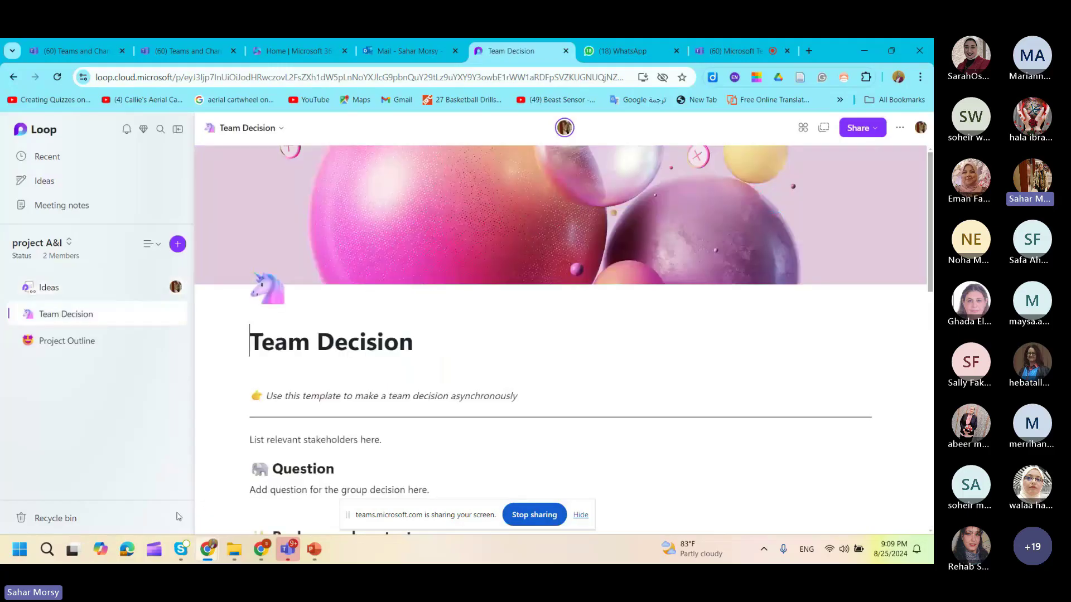
scroll(322, 476, down, 10)
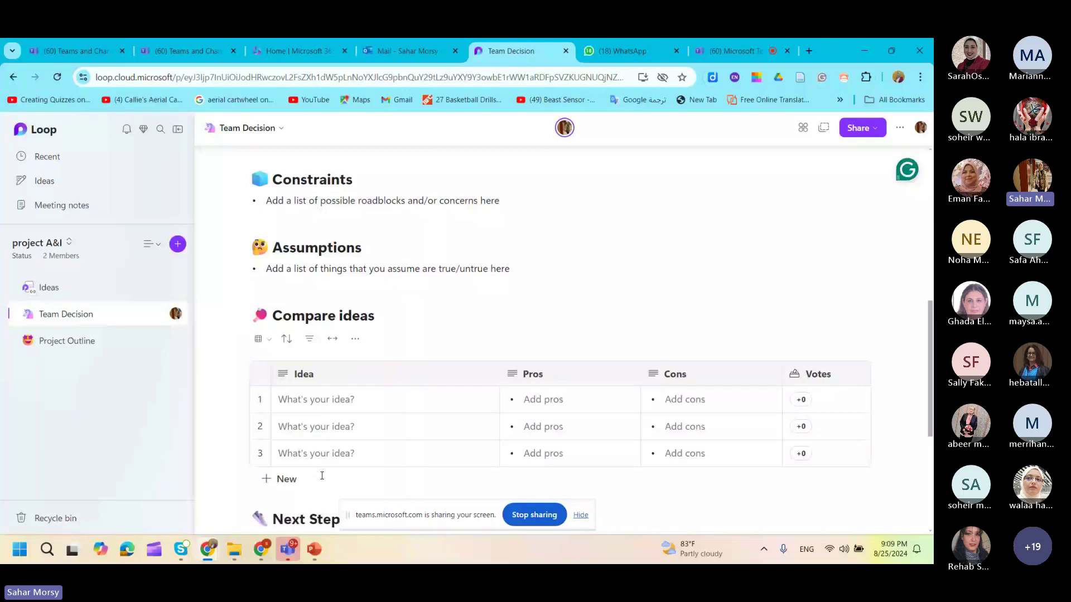
- Switch to the new member's browser window and vote for Thu, Aug 29 in the next meeting table of the Project Outline page
key(alt+Tab)
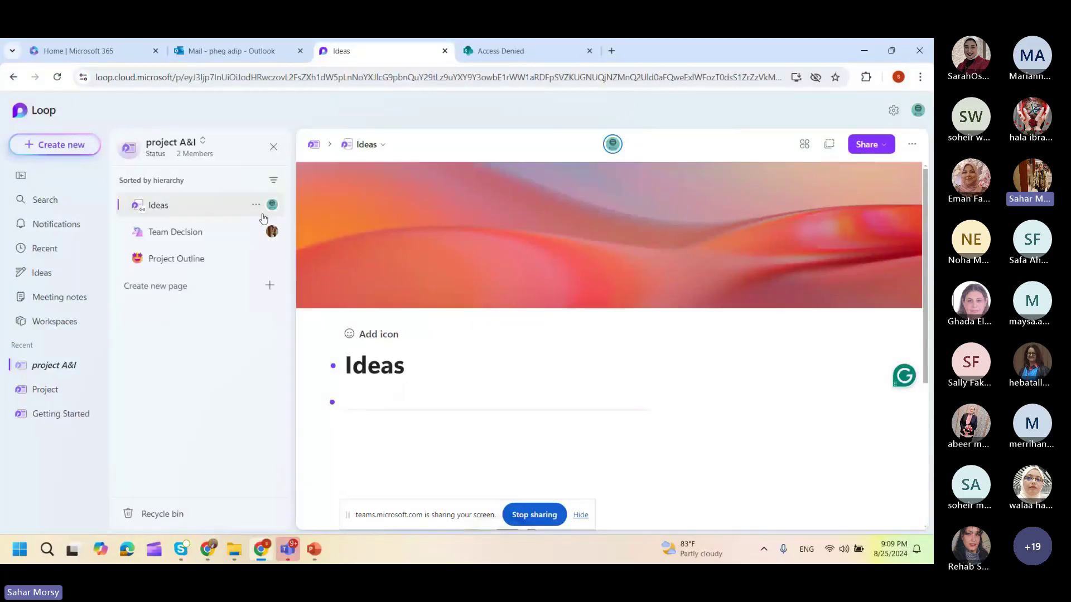
click(262, 232)
click(206, 257)
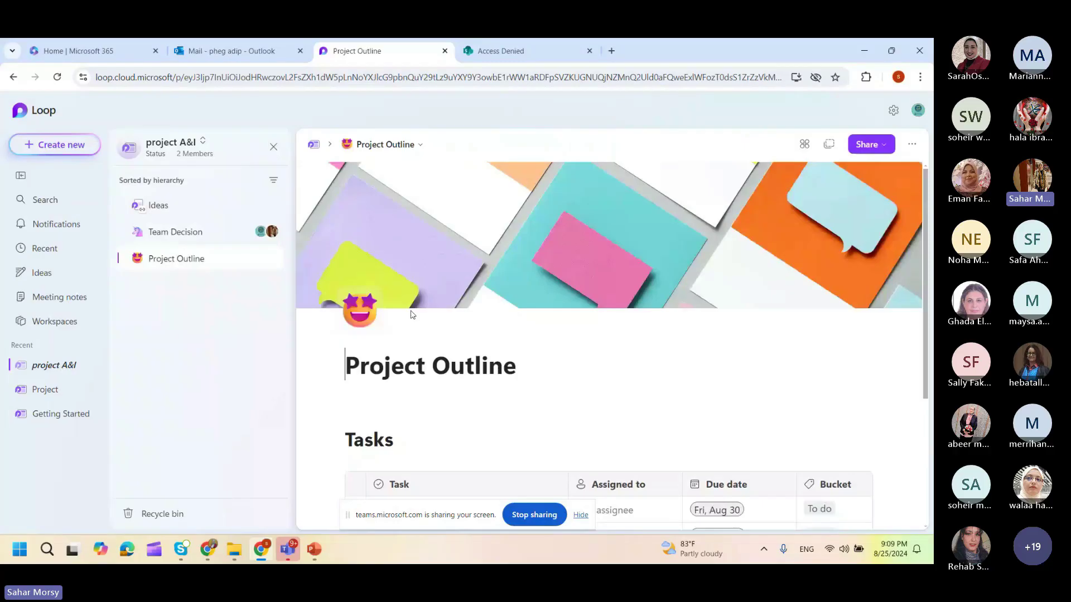
scroll(502, 357, down, 5)
scroll(581, 407, down, 2)
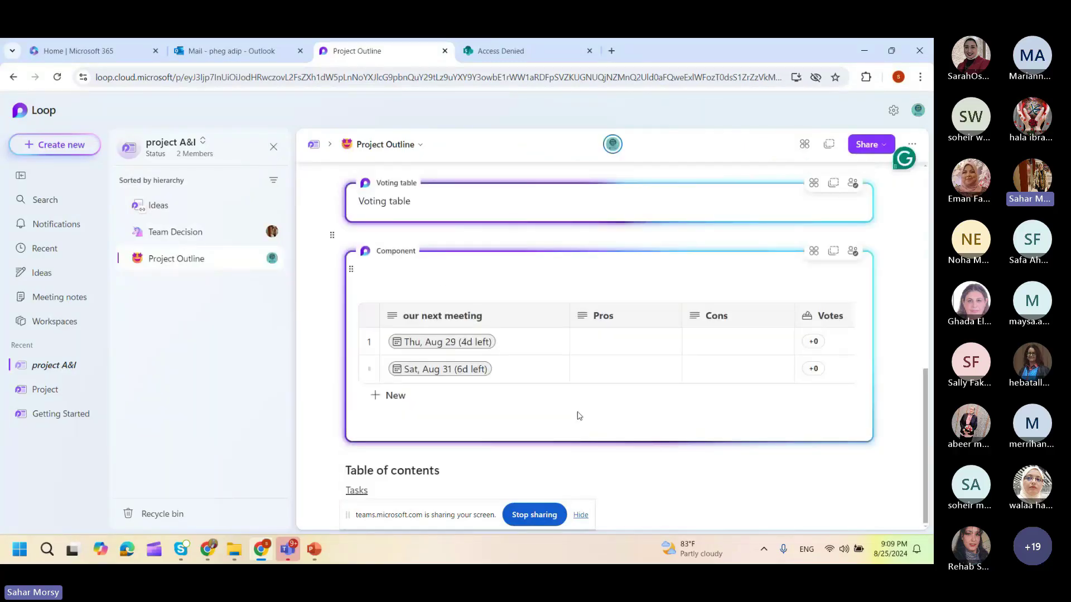
click(815, 347)
click(799, 347)
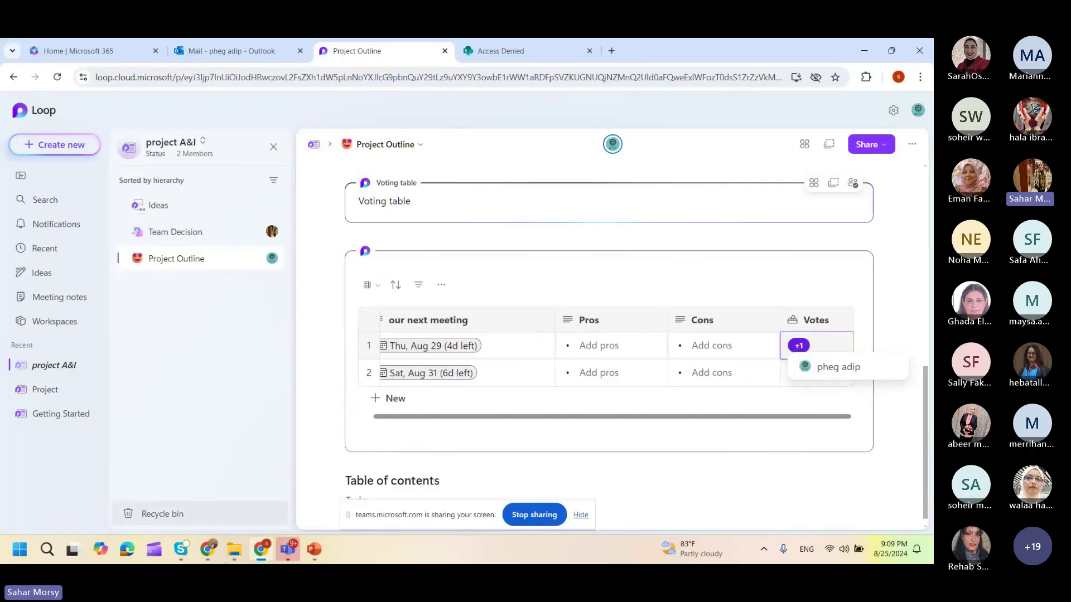
- Reload the Team Decision page in the workspace owner's browser window and check its Compare ideas and Next Steps tables
mouse_move(215, 549)
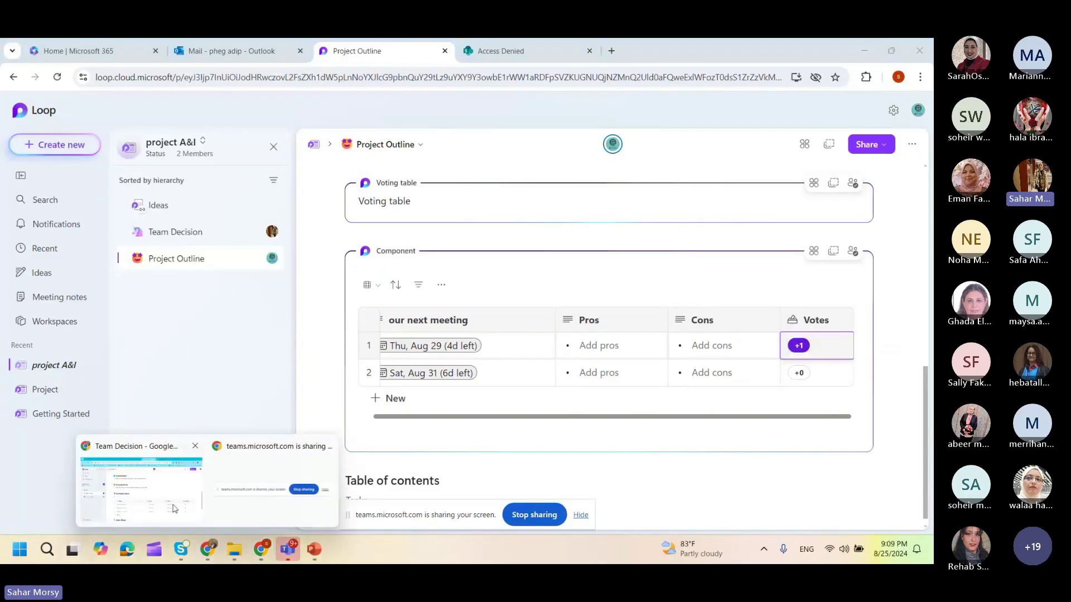
click(175, 510)
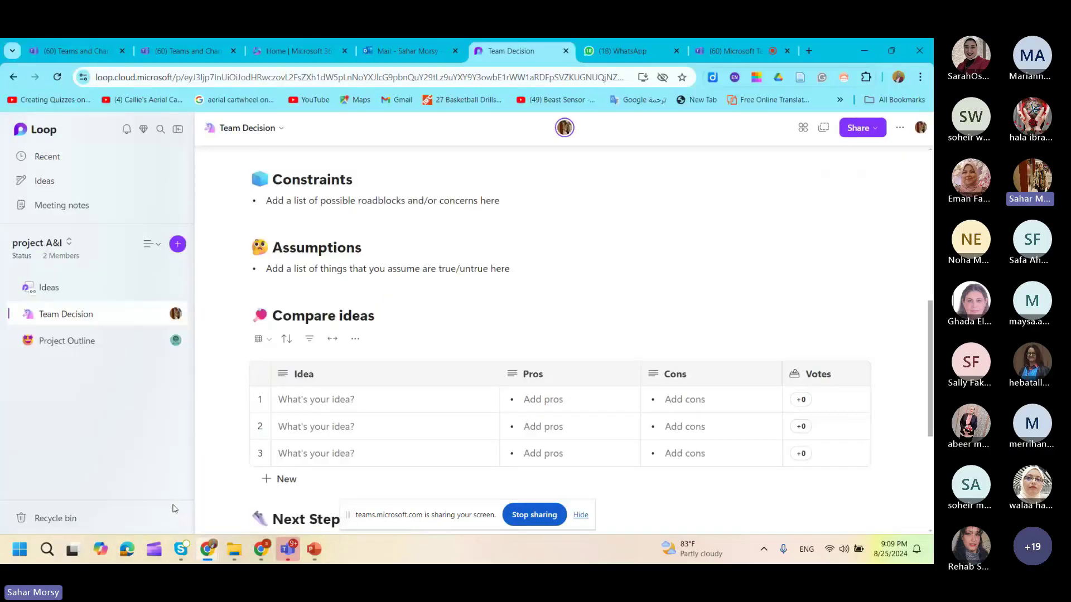
click(58, 78)
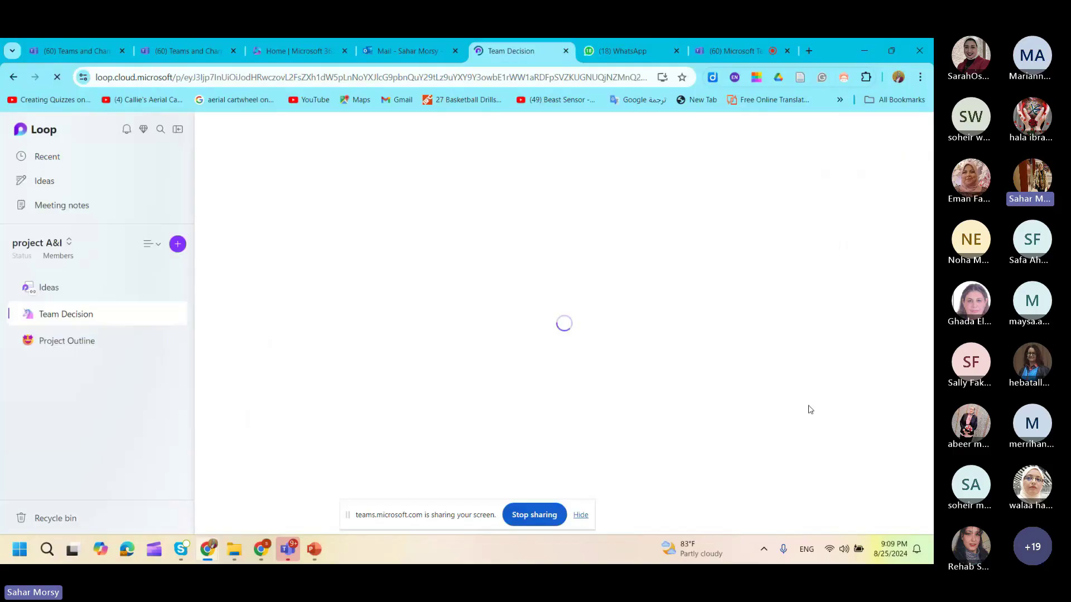
scroll(806, 409, down, 15)
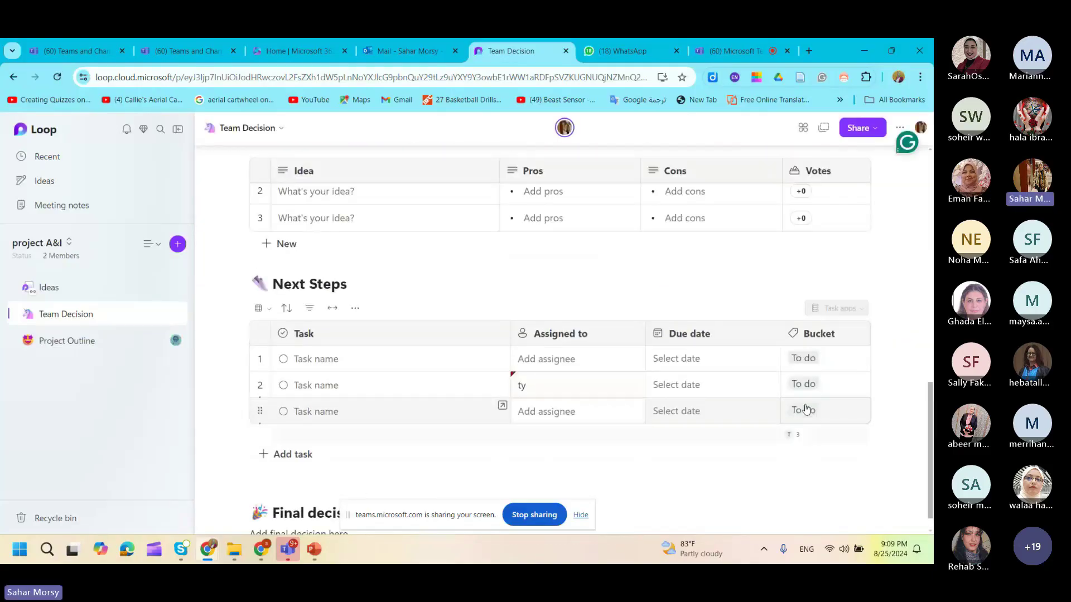
scroll(806, 409, up, 2)
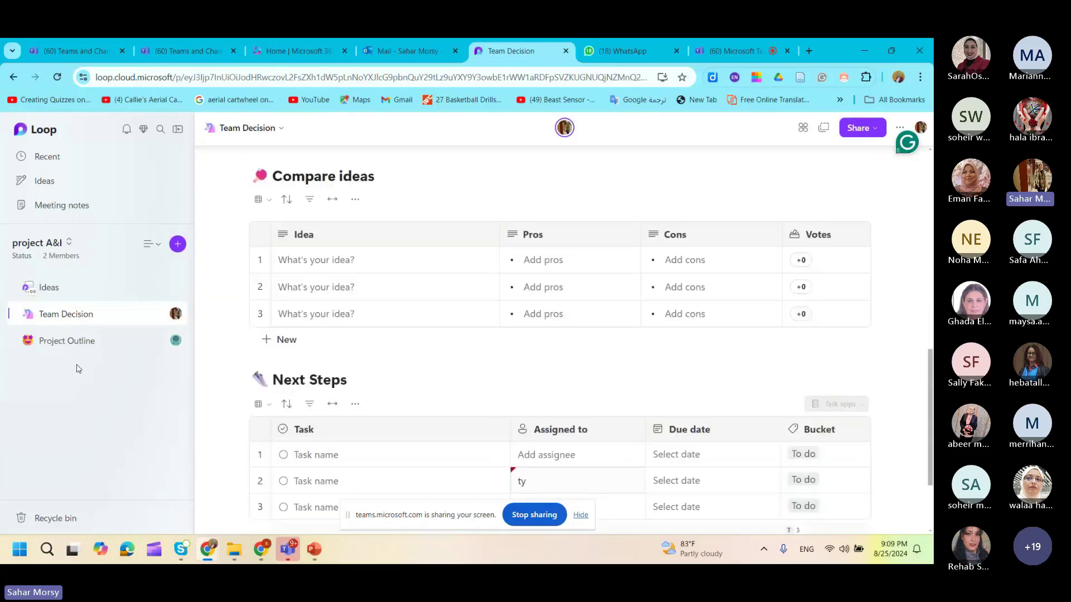
- Open the Project Outline page and check its task table and the votes in the next meeting table
click(67, 341)
scroll(804, 462, down, 3)
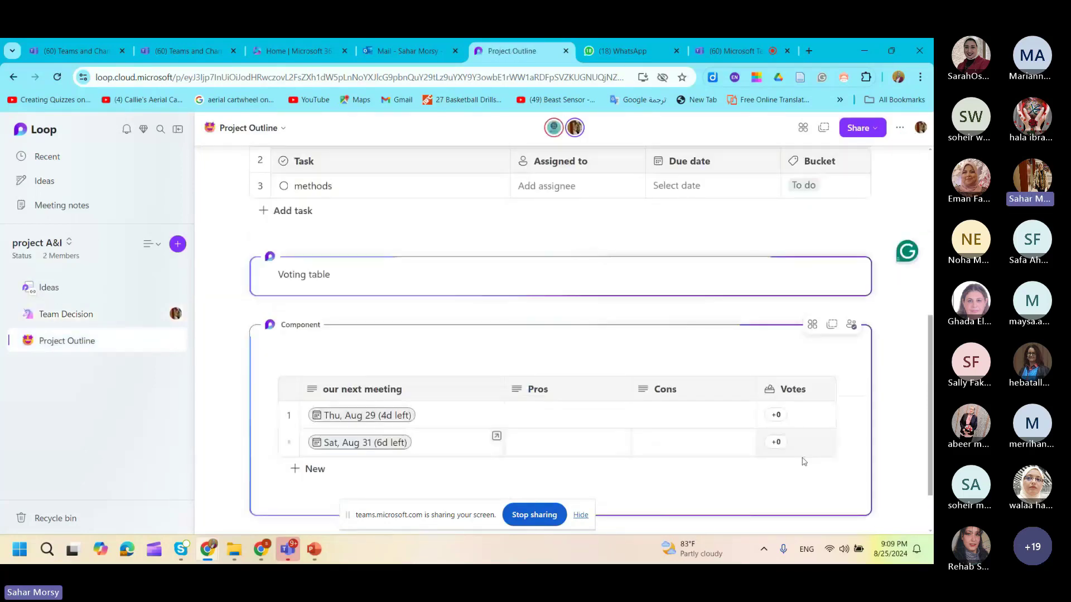
scroll(802, 454, down, 1)
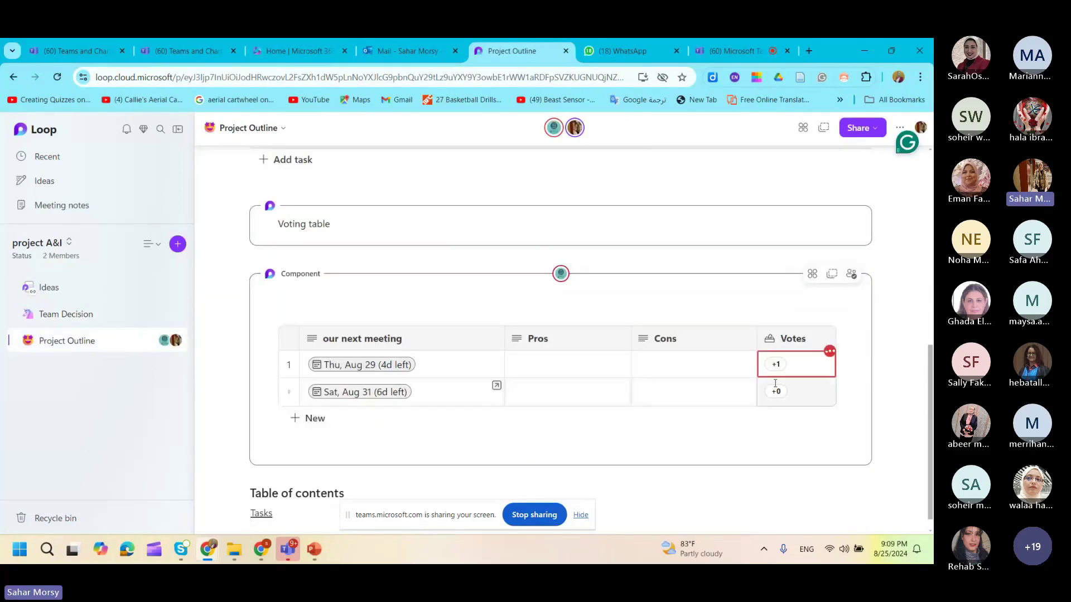
mouse_move(784, 373)
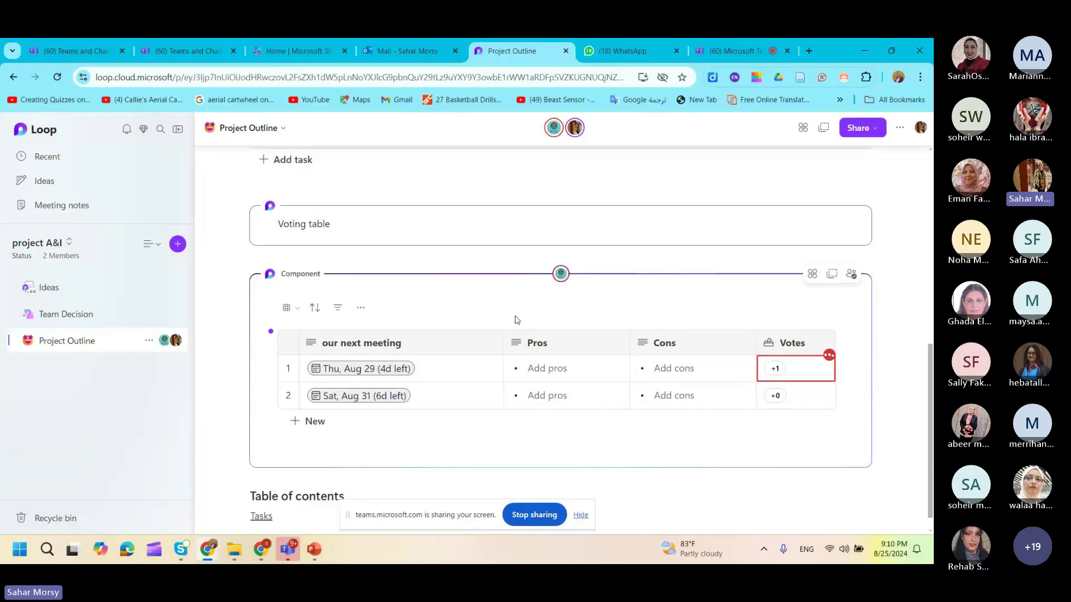
click(789, 524)
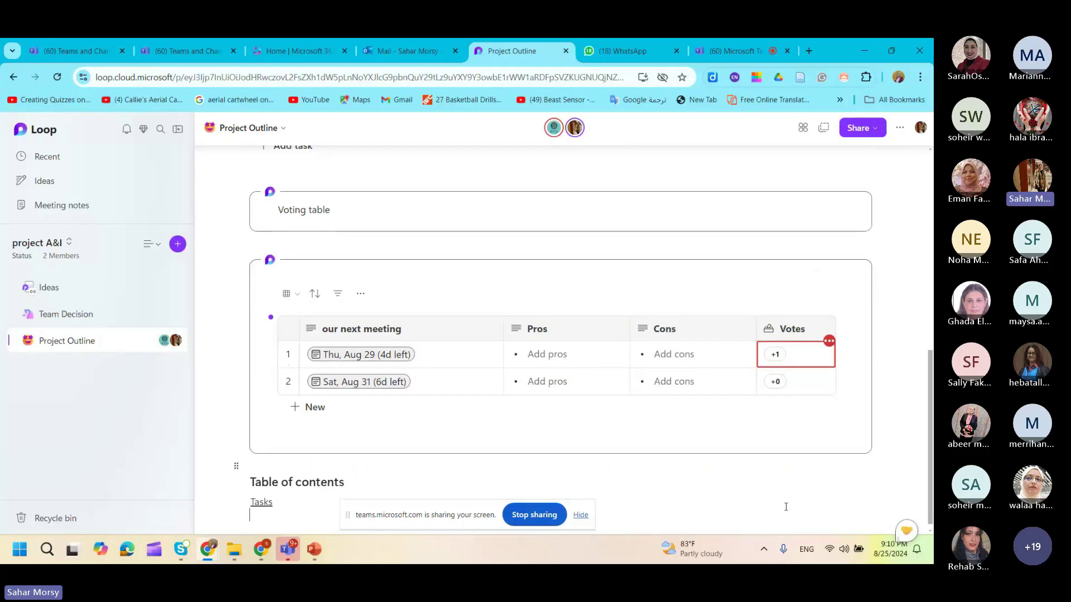
scroll(785, 495, up, 4)
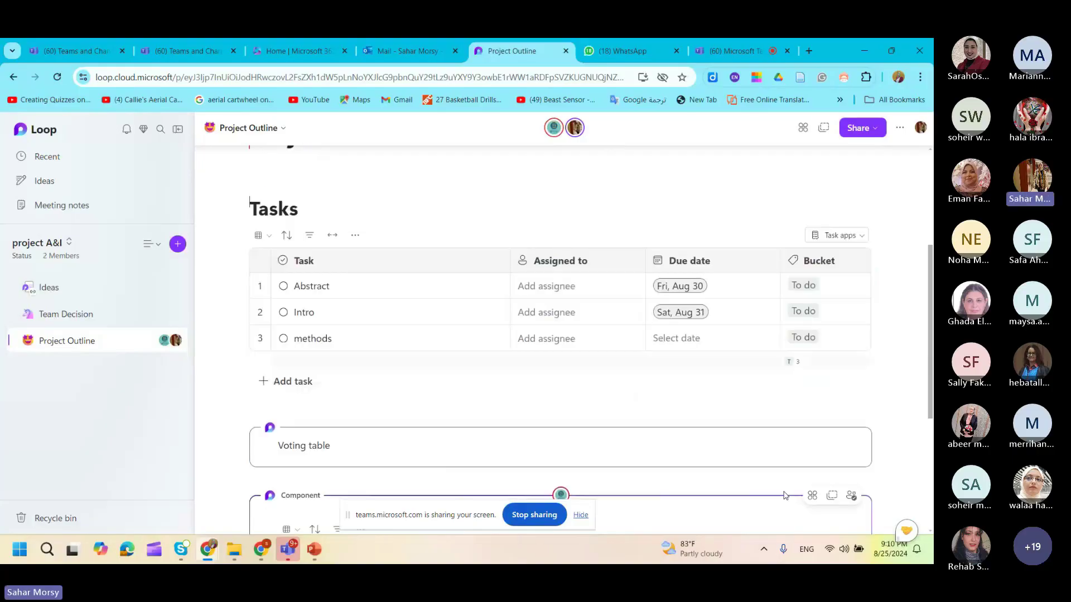
scroll(785, 496, up, 4)
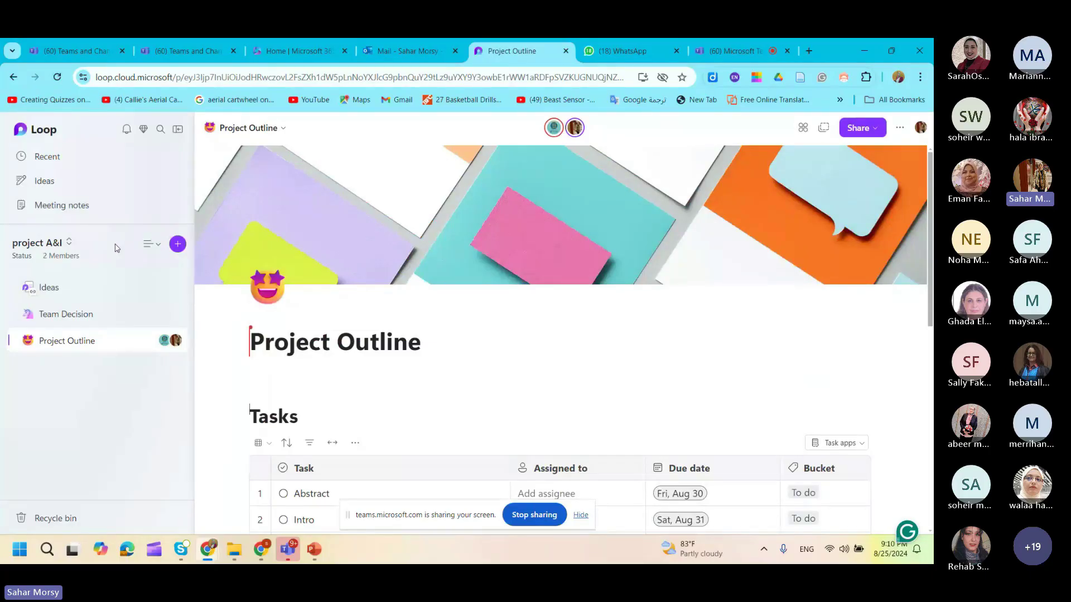
scroll(320, 410, down, 3)
scroll(320, 413, down, 5)
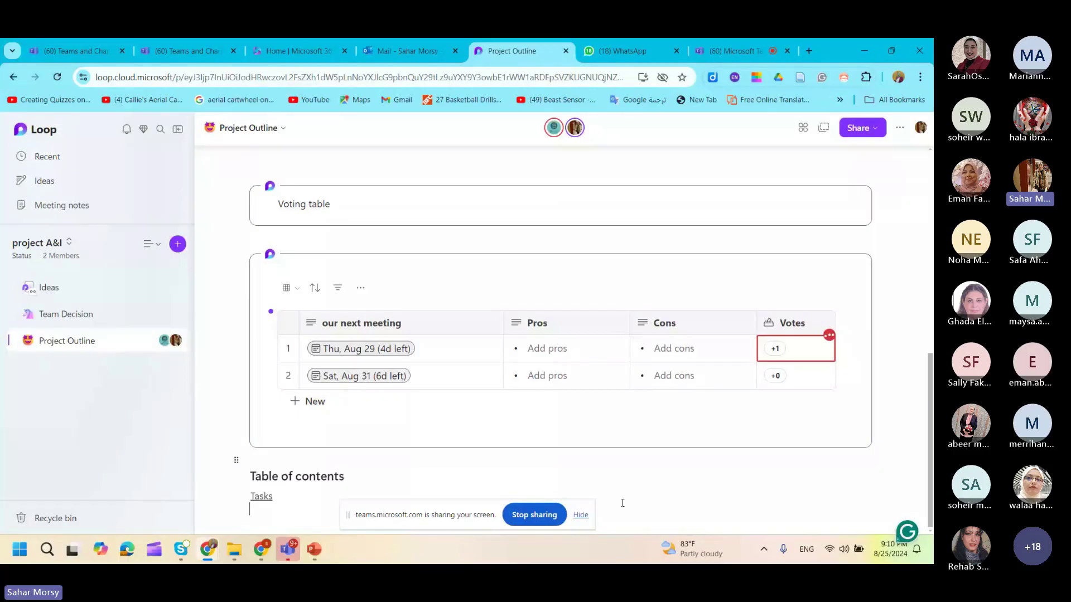
- Jump to the Tasks section through the Project Outline page's table of contents and return to the next meeting voting table
click(261, 496)
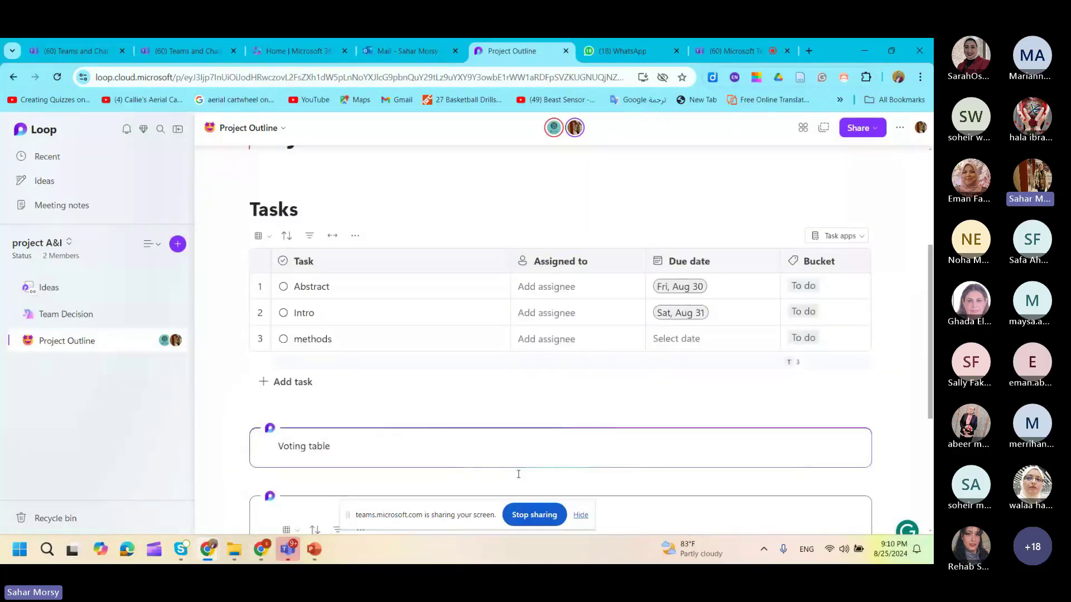
scroll(518, 474, down, 4)
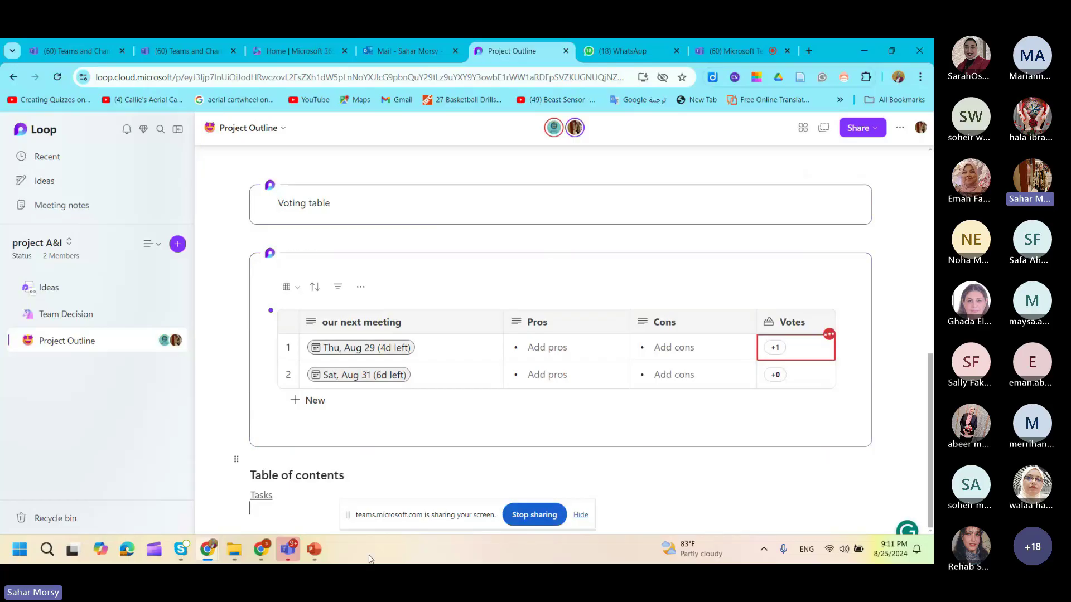
- Switch to the PowerPoint slide show and advance from the Microsoft Loop slide through the Conclusion to the closing Thank you slide
mouse_move(211, 556)
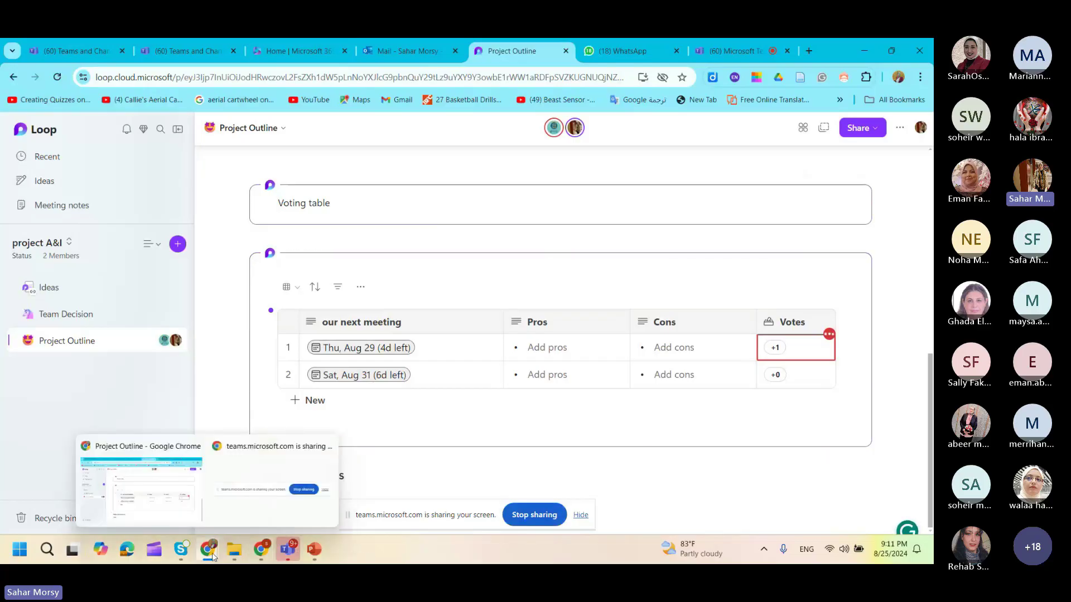
click(314, 551)
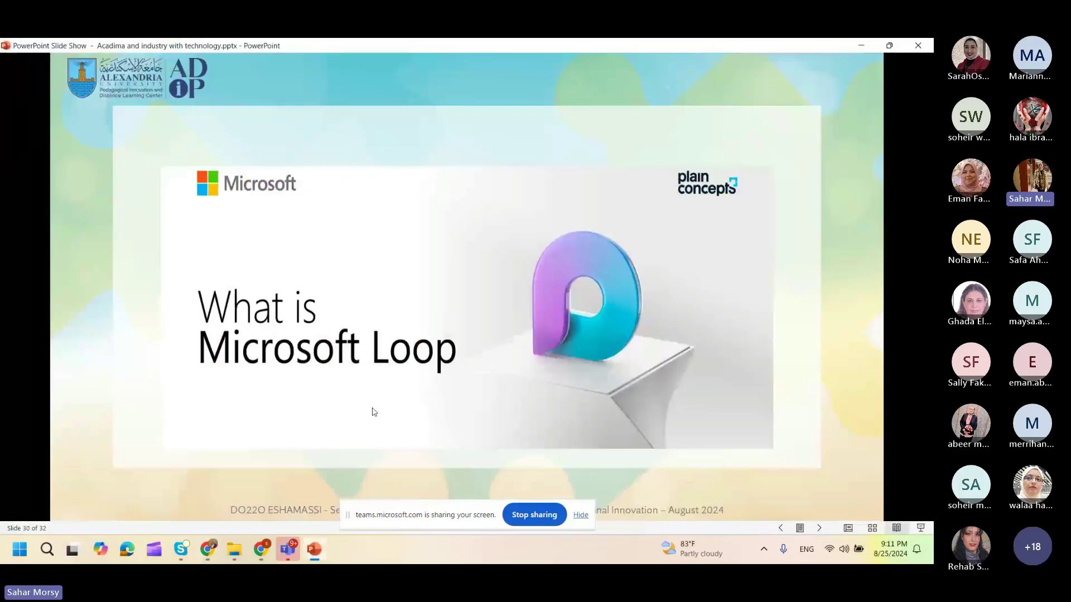
click(373, 412)
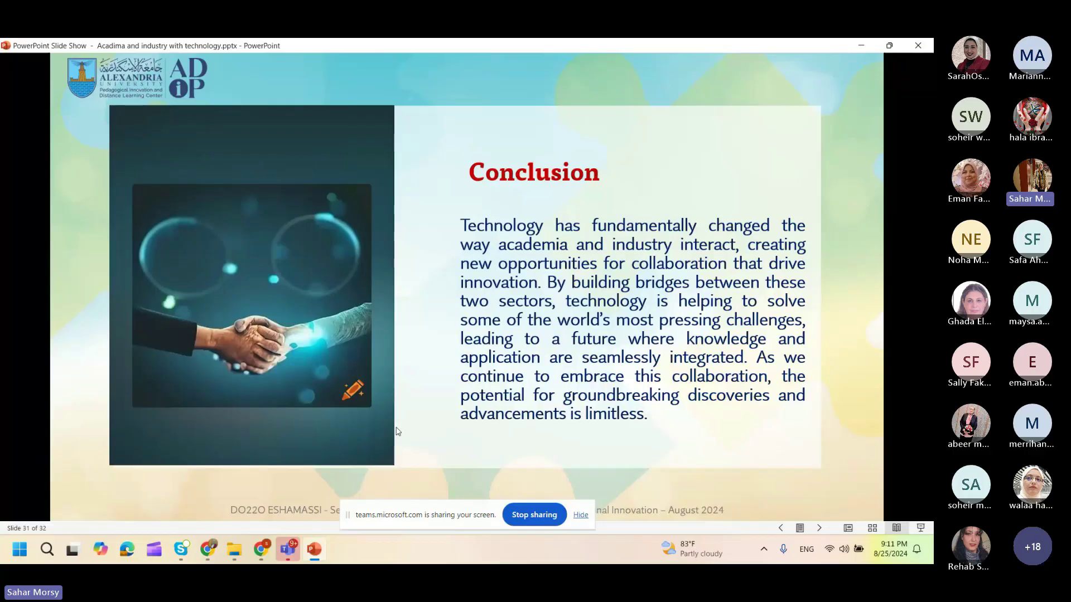
click(397, 431)
- Stop sharing the screen in the Teams meeting
mouse_move(264, 551)
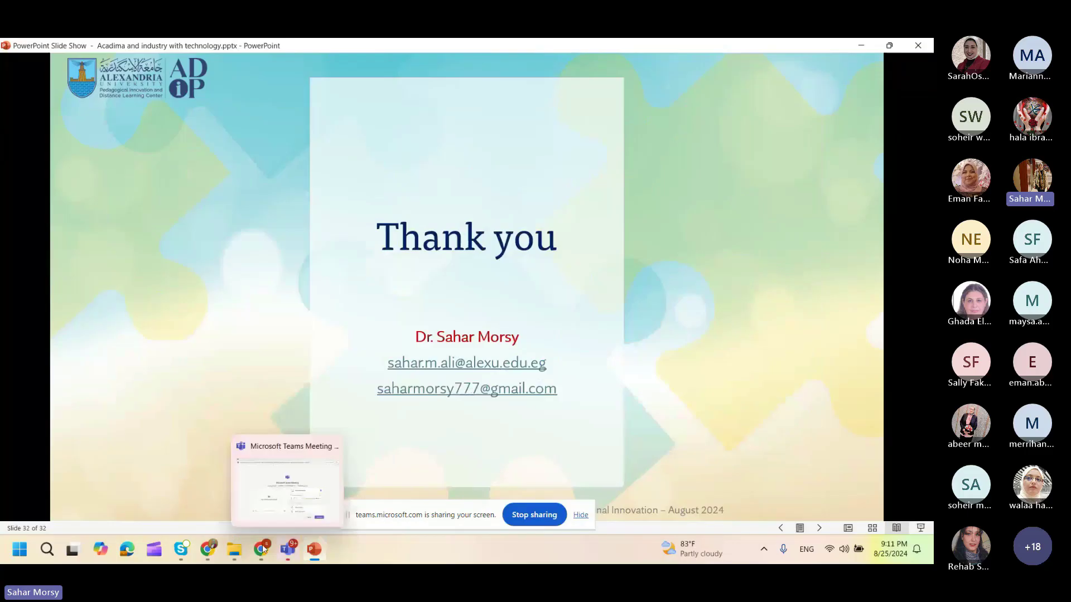
mouse_move(200, 540)
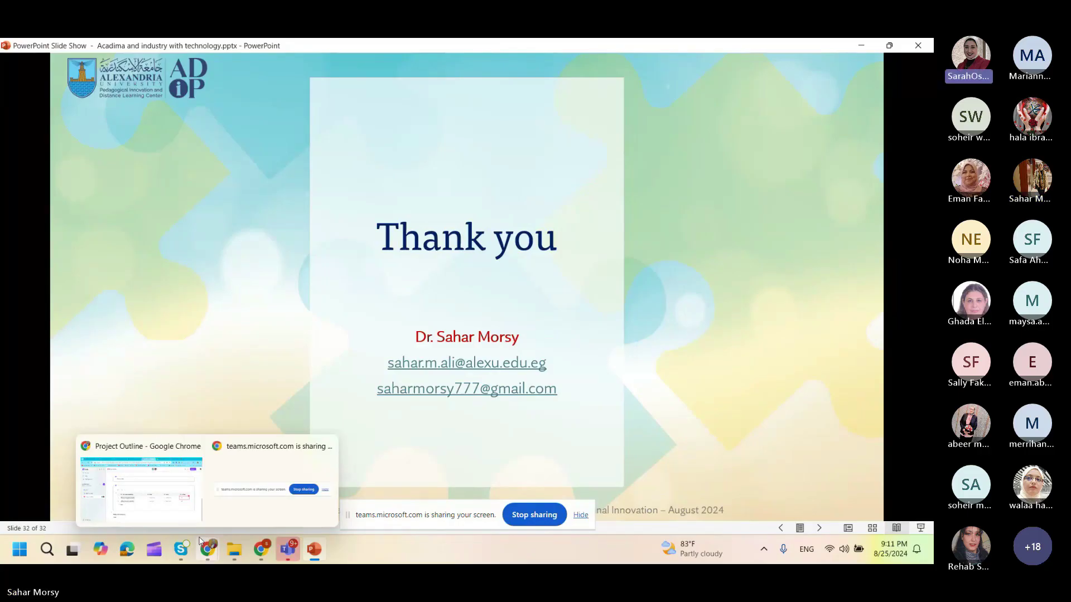
click(540, 514)
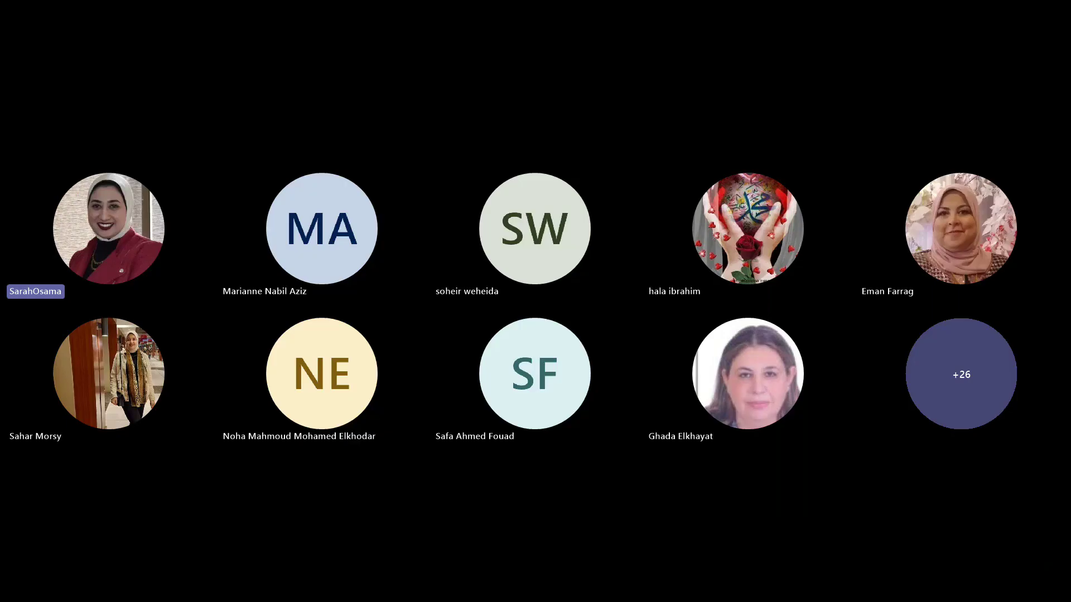